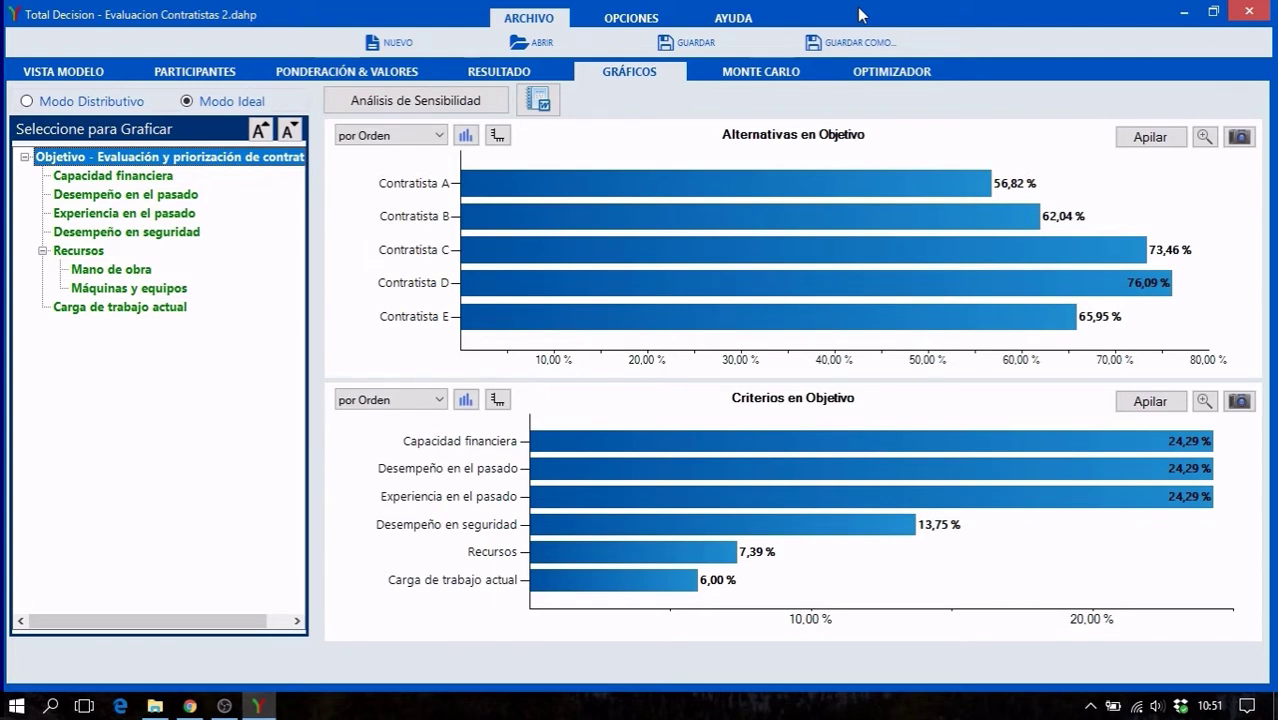
Set up a Monte Carlo simulation on Criterios + Alternativas and apply the Triangular distribution to the objective node.
{"action": "left_click", "coordinate": [763, 73]}
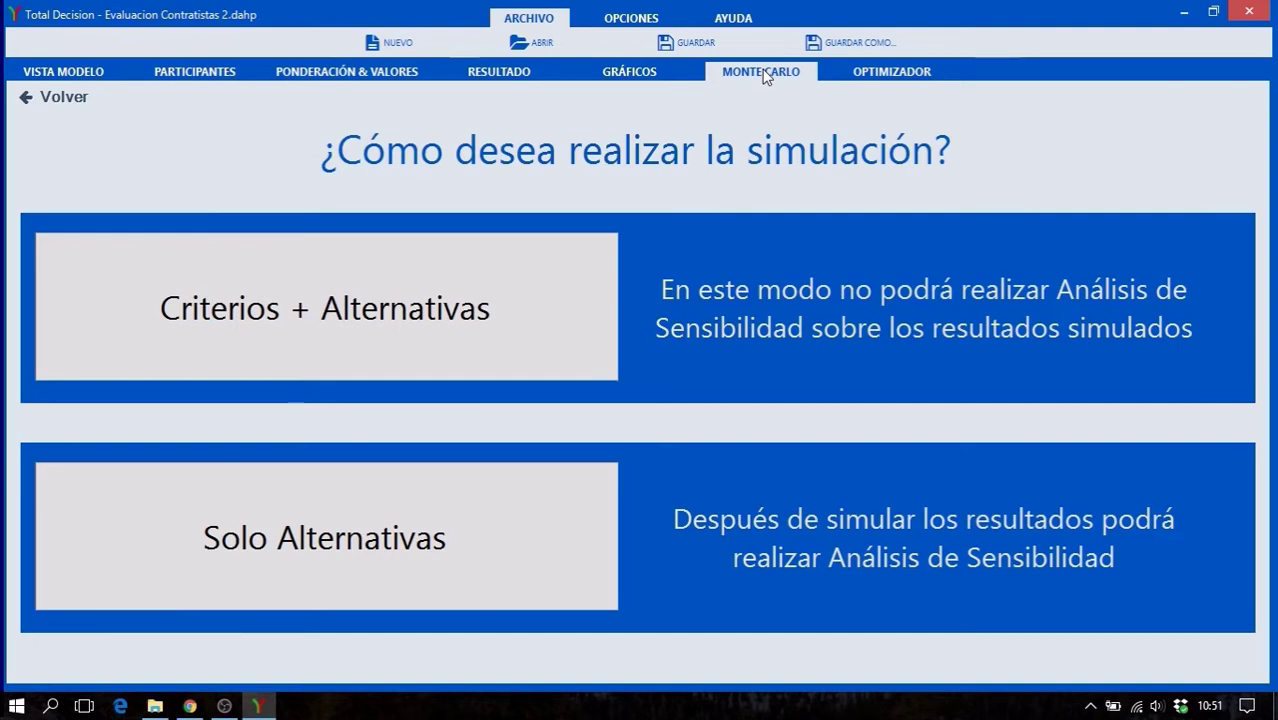
{"action": "left_click", "coordinate": [474, 310]}
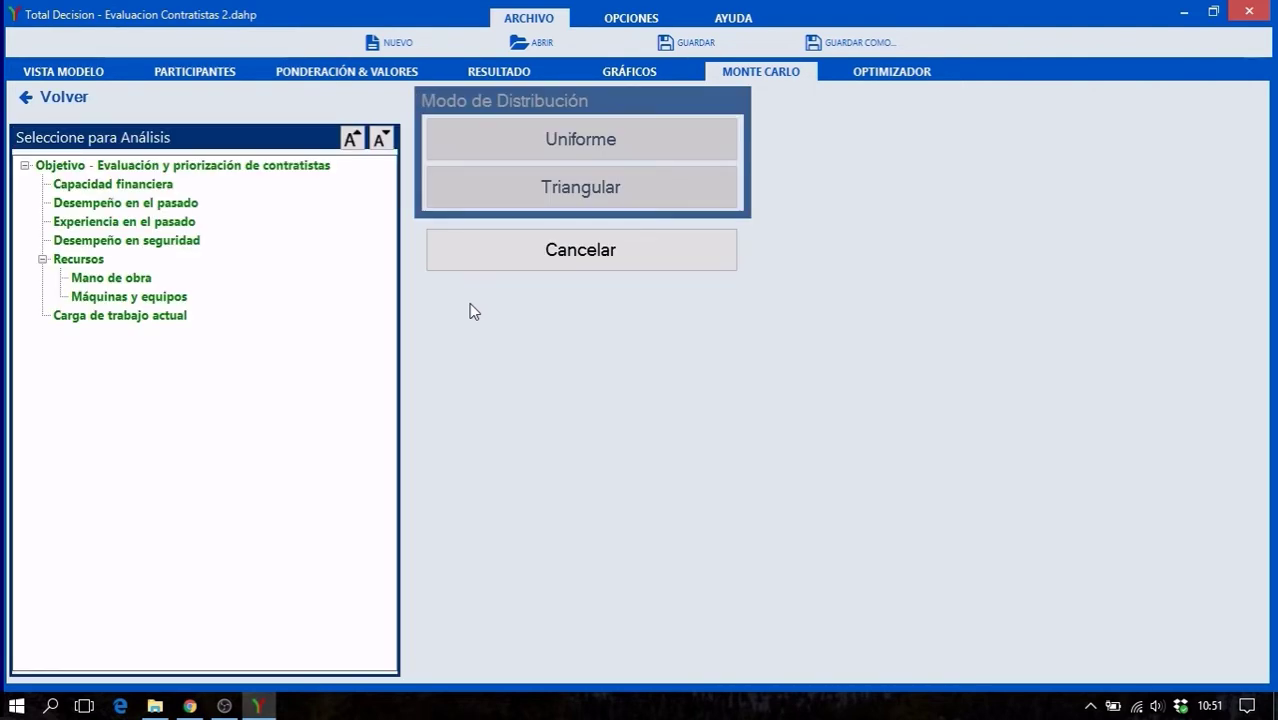
{"action": "left_click", "coordinate": [314, 168]}
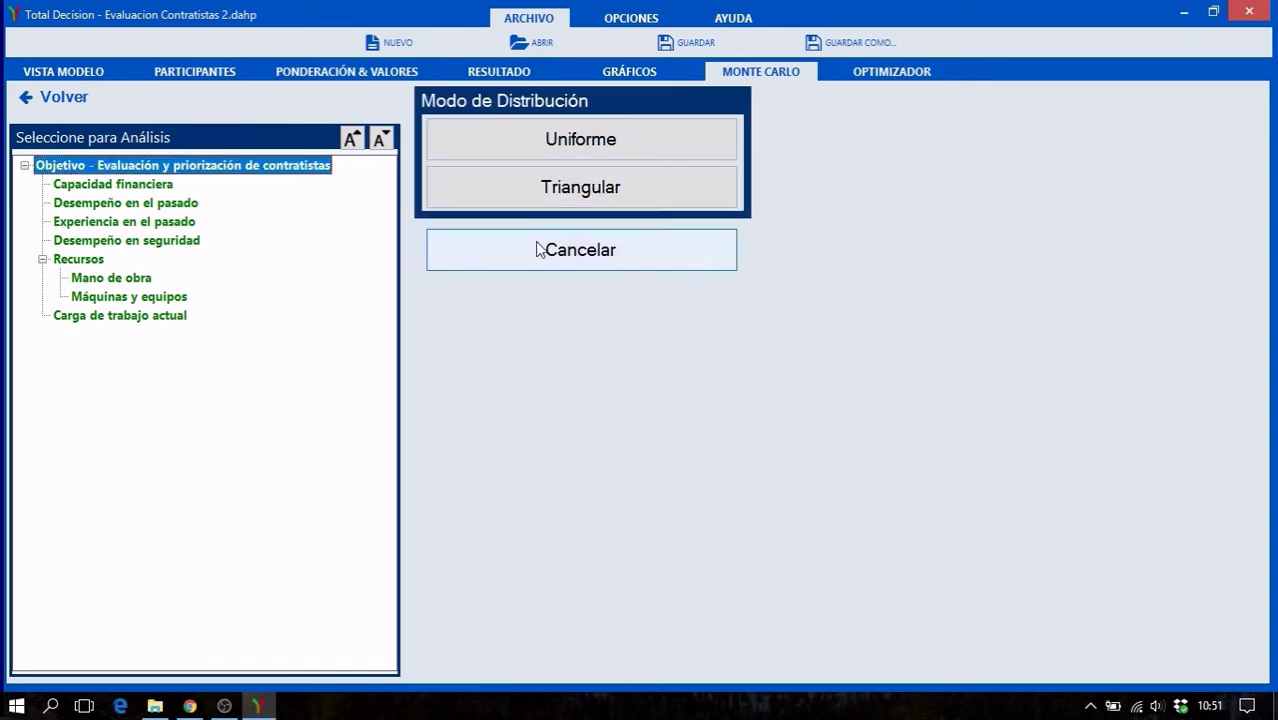
{"action": "left_click", "coordinate": [604, 196]}
{"action": "left_click", "coordinate": [715, 425]}
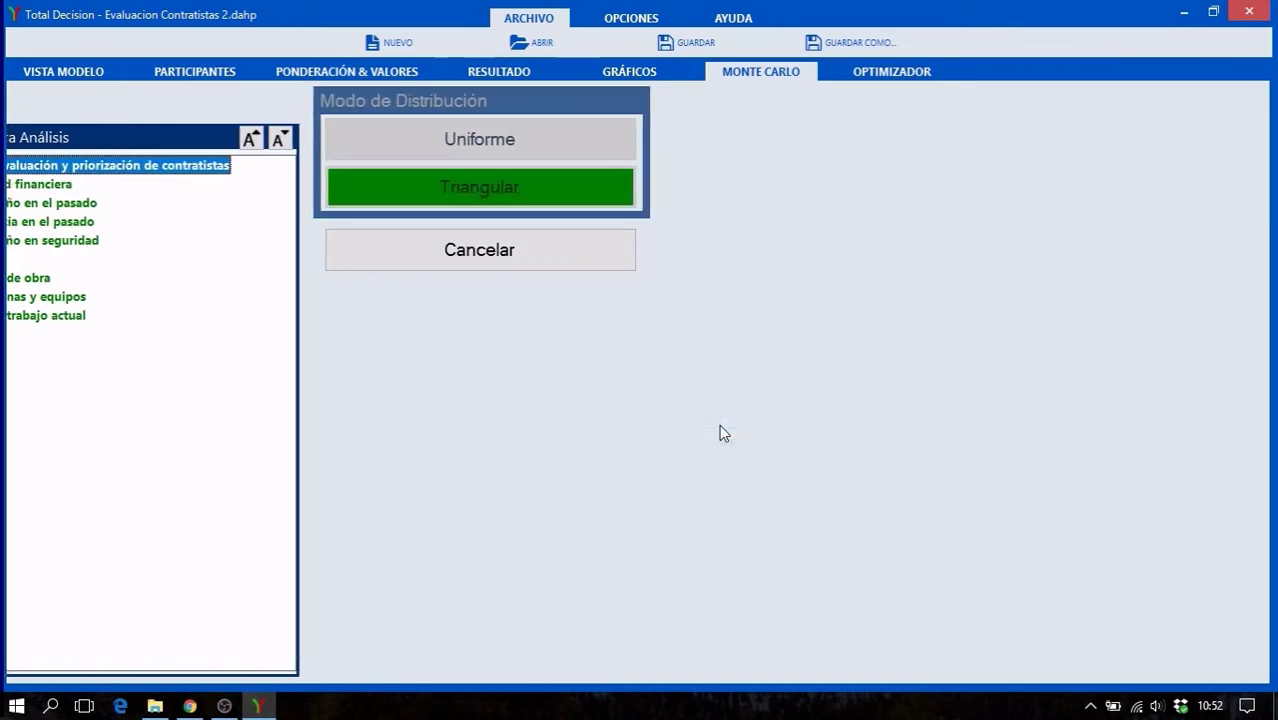
In the objective's pairwise matrix, set Capacidad financiera versus Desempeño en el pasado to a lower value of 1/2 and an upper value of 3.
{"action": "left_click", "coordinate": [783, 350]}
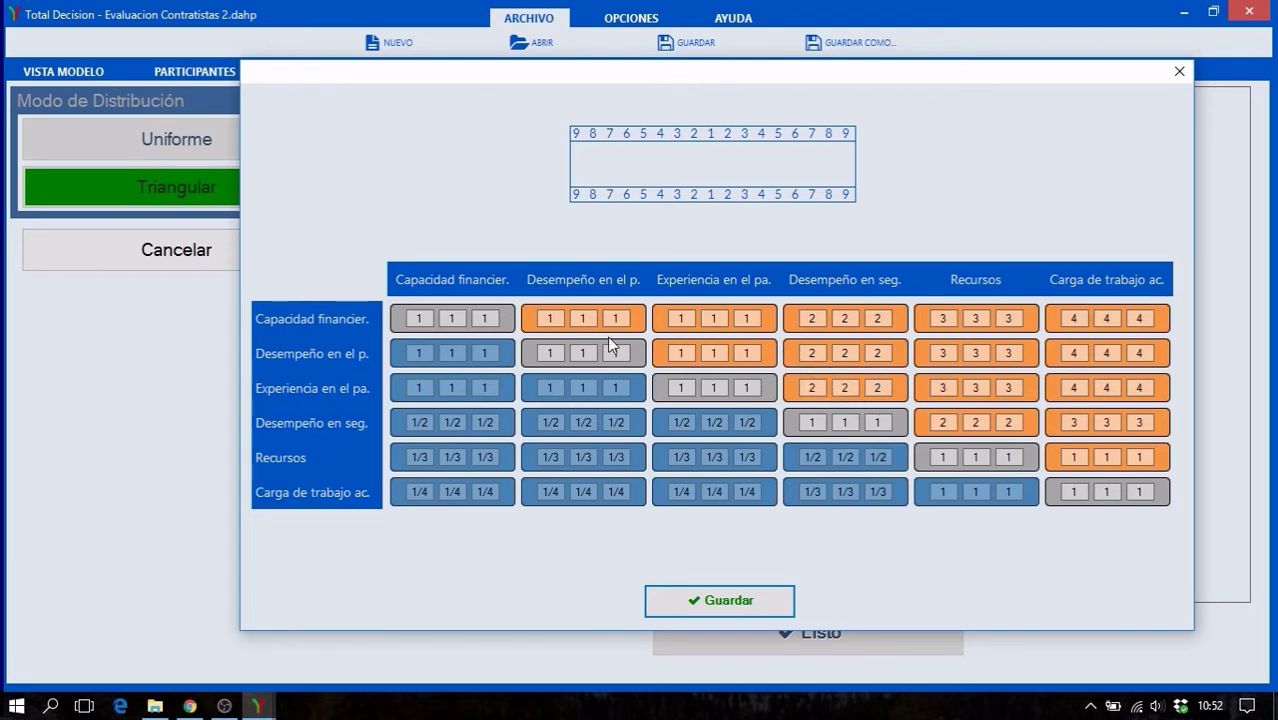
{"action": "left_click", "coordinate": [549, 322]}
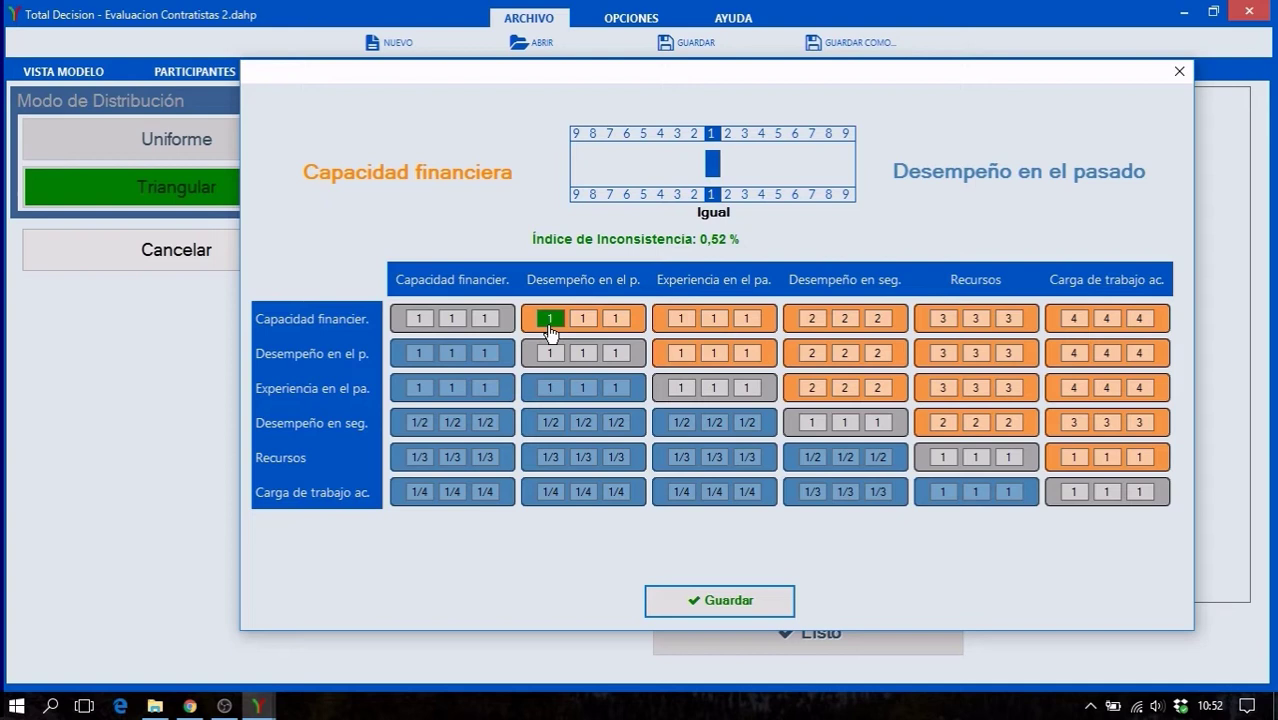
{"action": "left_click", "coordinate": [584, 320]}
{"action": "left_click", "coordinate": [617, 319]}
{"action": "left_click", "coordinate": [681, 165]}
{"action": "left_click", "coordinate": [550, 318]}
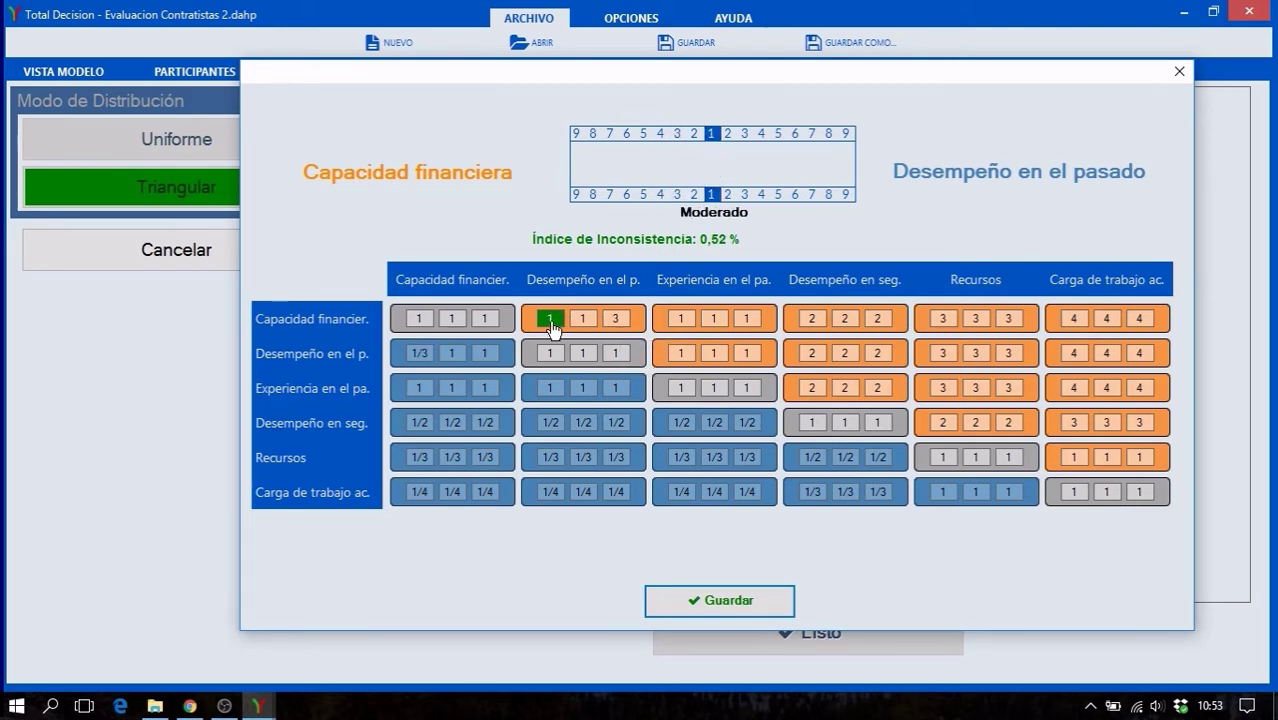
{"action": "left_click", "coordinate": [728, 167]}
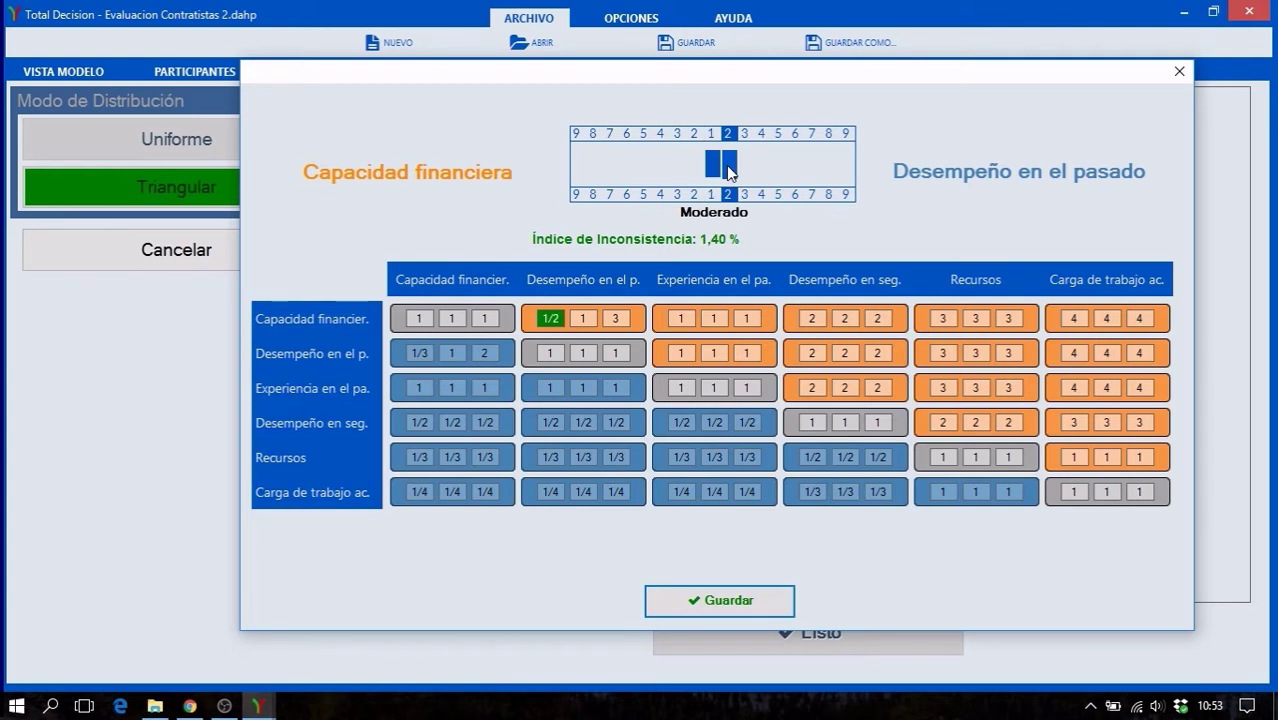
Set Capacidad financiera's upper comparison value to 2 against Experiencia en el pasado and to 4 against Desempeño en seguridad.
{"action": "left_click", "coordinate": [684, 318]}
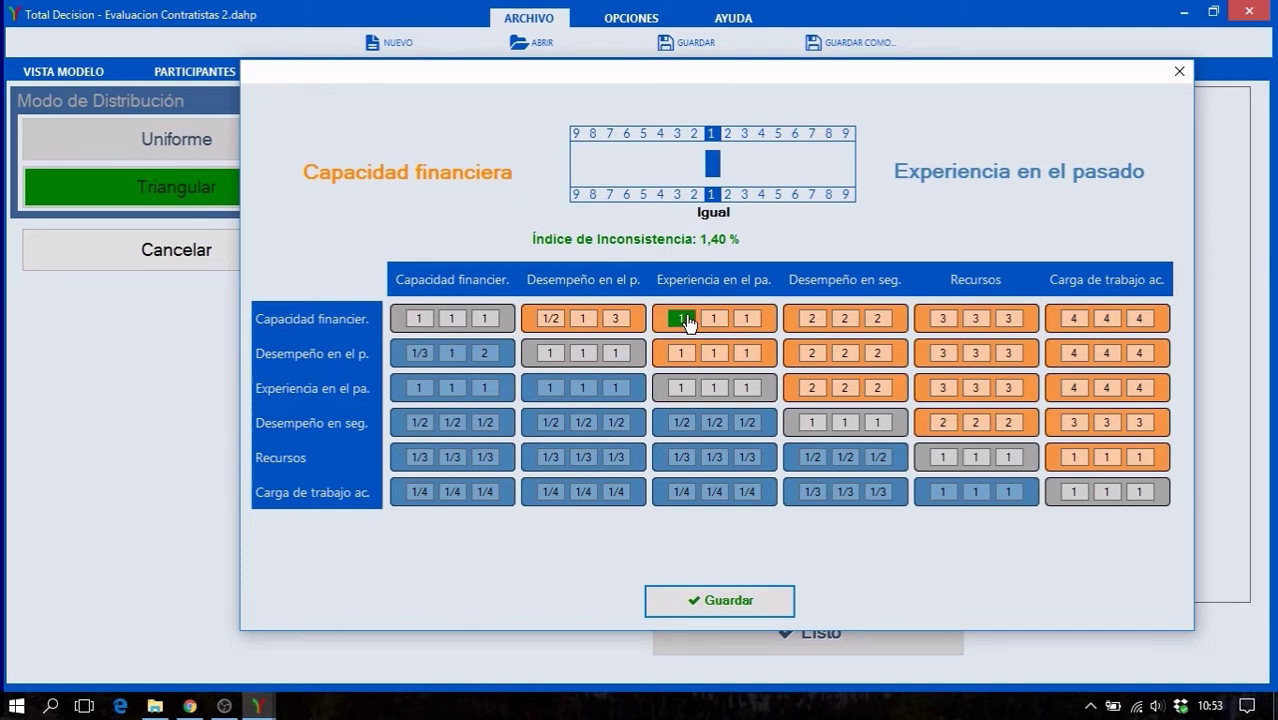
{"action": "left_click", "coordinate": [746, 318]}
{"action": "left_click", "coordinate": [697, 172]}
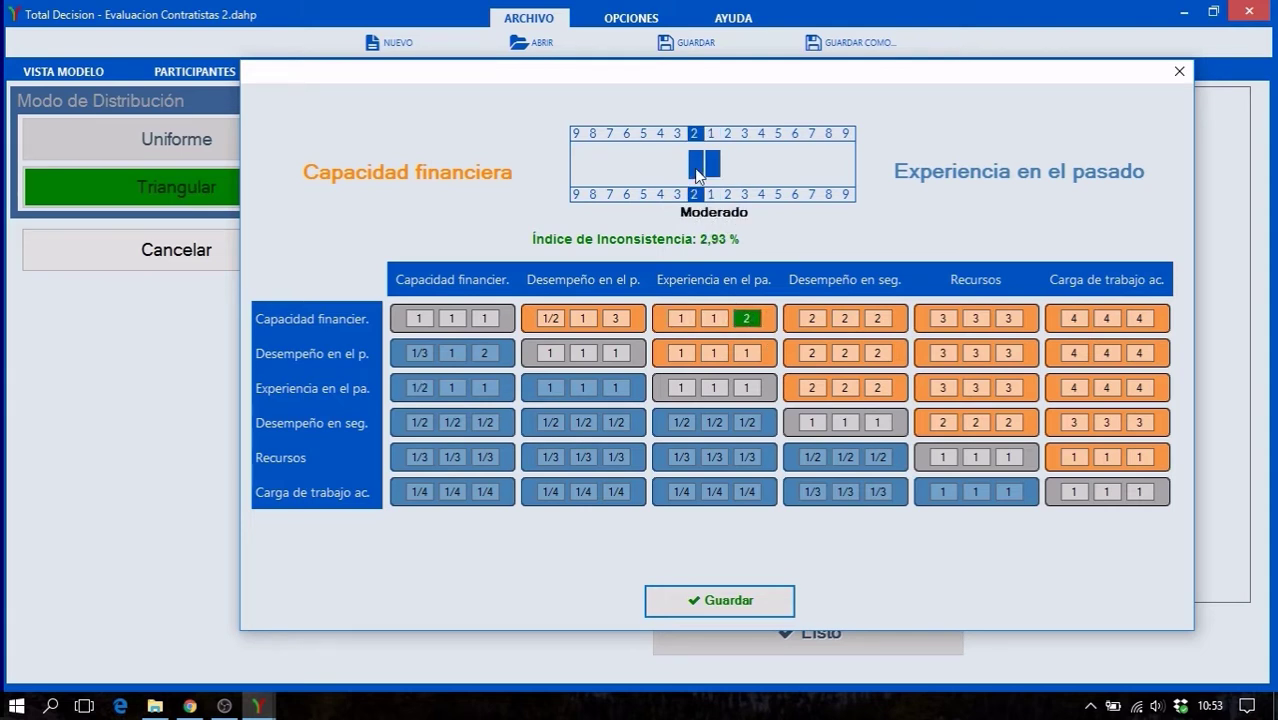
{"action": "left_click", "coordinate": [877, 318]}
{"action": "left_click", "coordinate": [678, 176]}
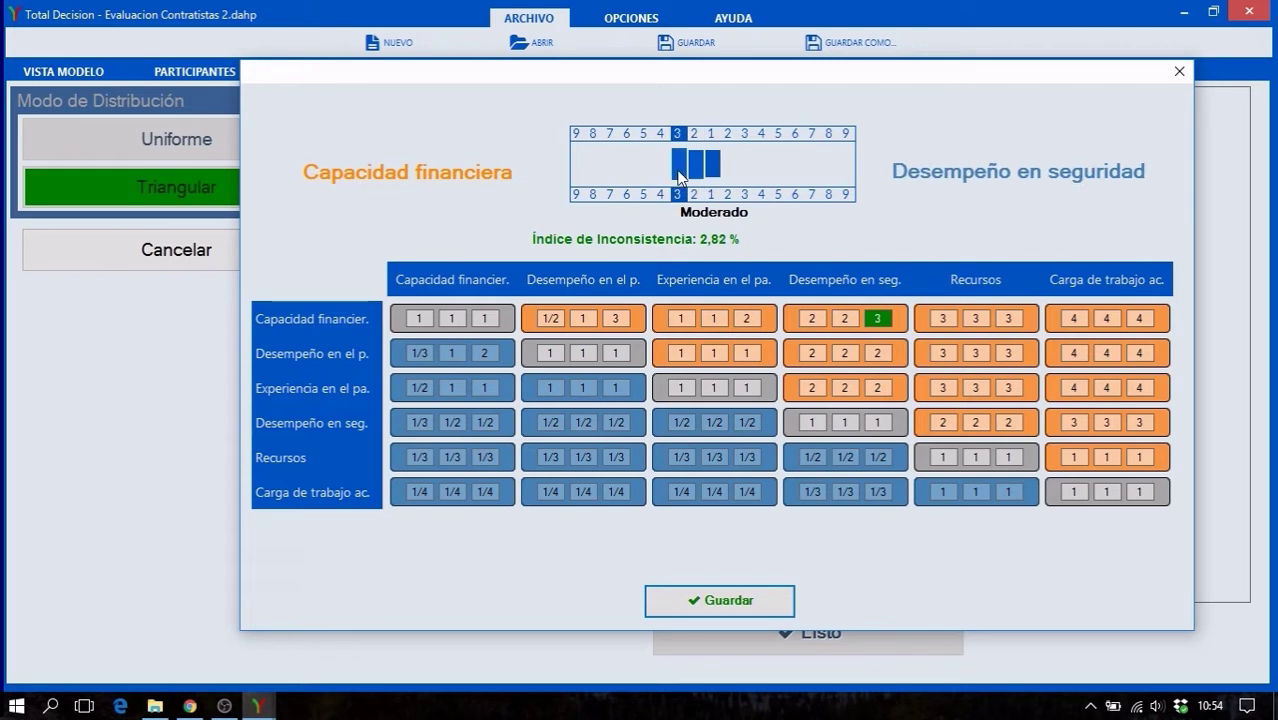
{"action": "left_click", "coordinate": [661, 174]}
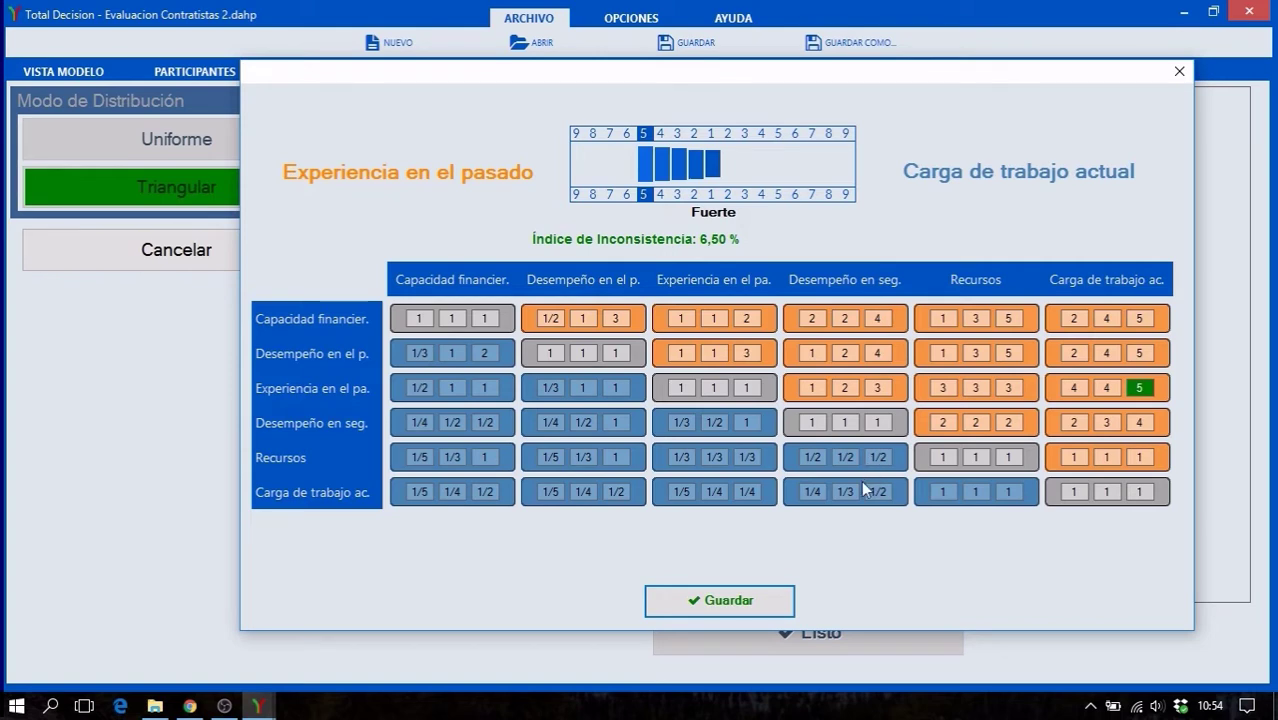
Save the objective's comparison ranges and add the Capacidad financiera criterion to the analysis with the Triangular distribution.
{"action": "left_click", "coordinate": [769, 605]}
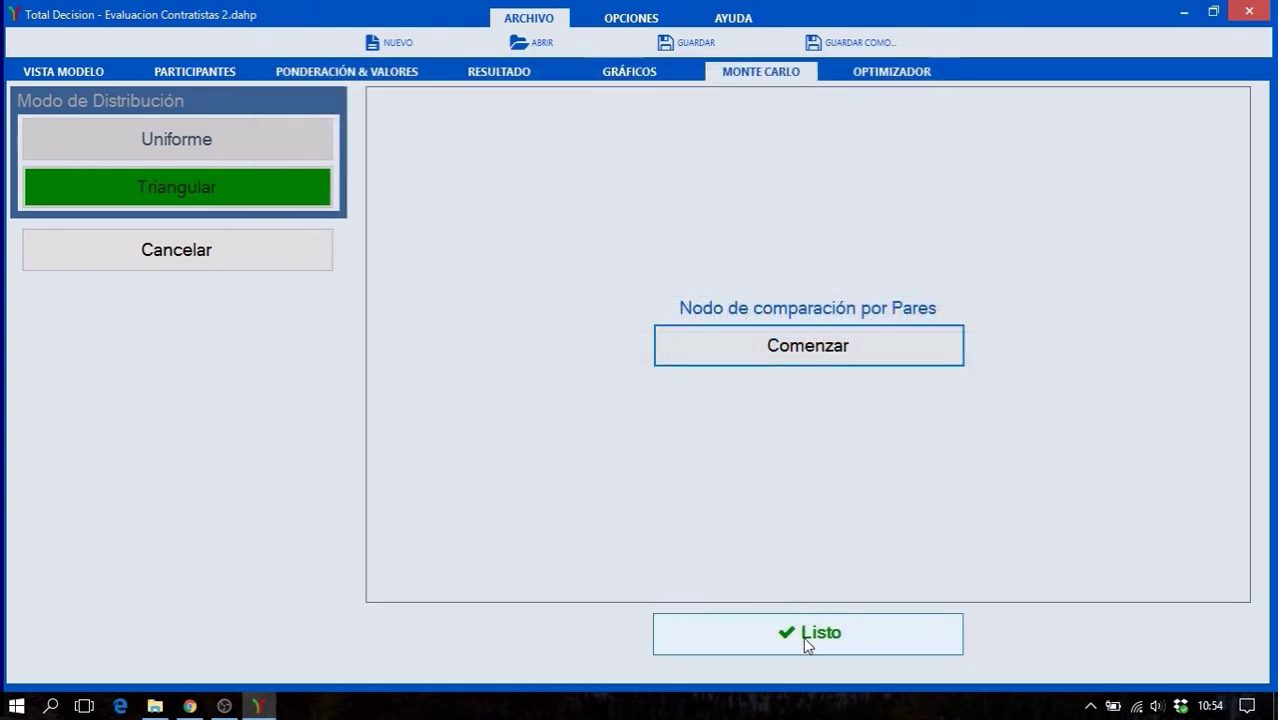
{"action": "left_click", "coordinate": [807, 645]}
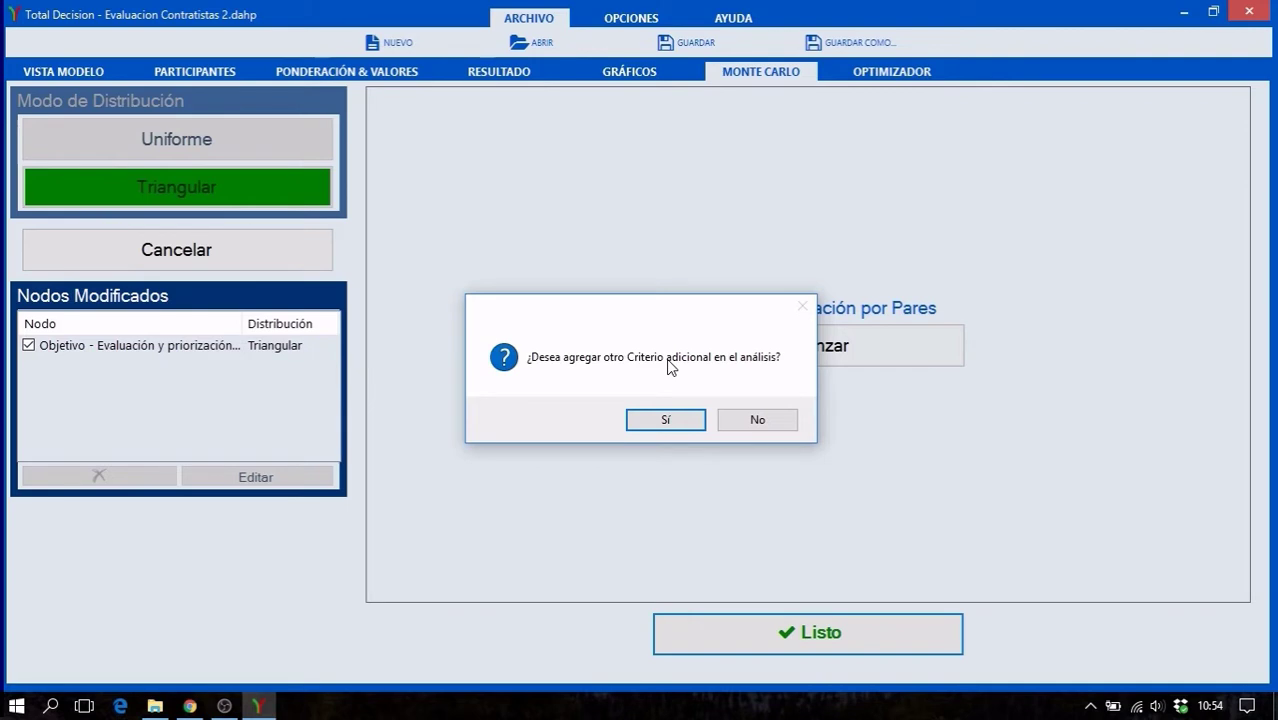
{"action": "left_click", "coordinate": [668, 421]}
{"action": "left_click", "coordinate": [122, 186]}
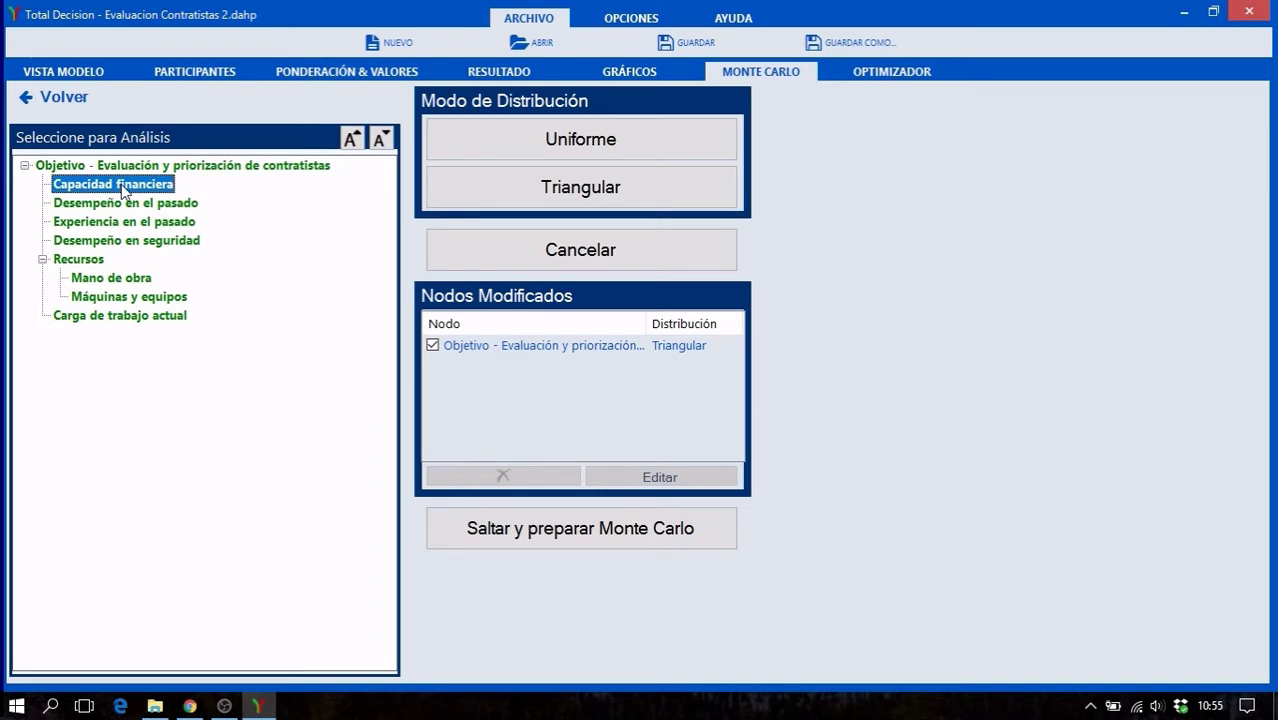
{"action": "left_click", "coordinate": [632, 190]}
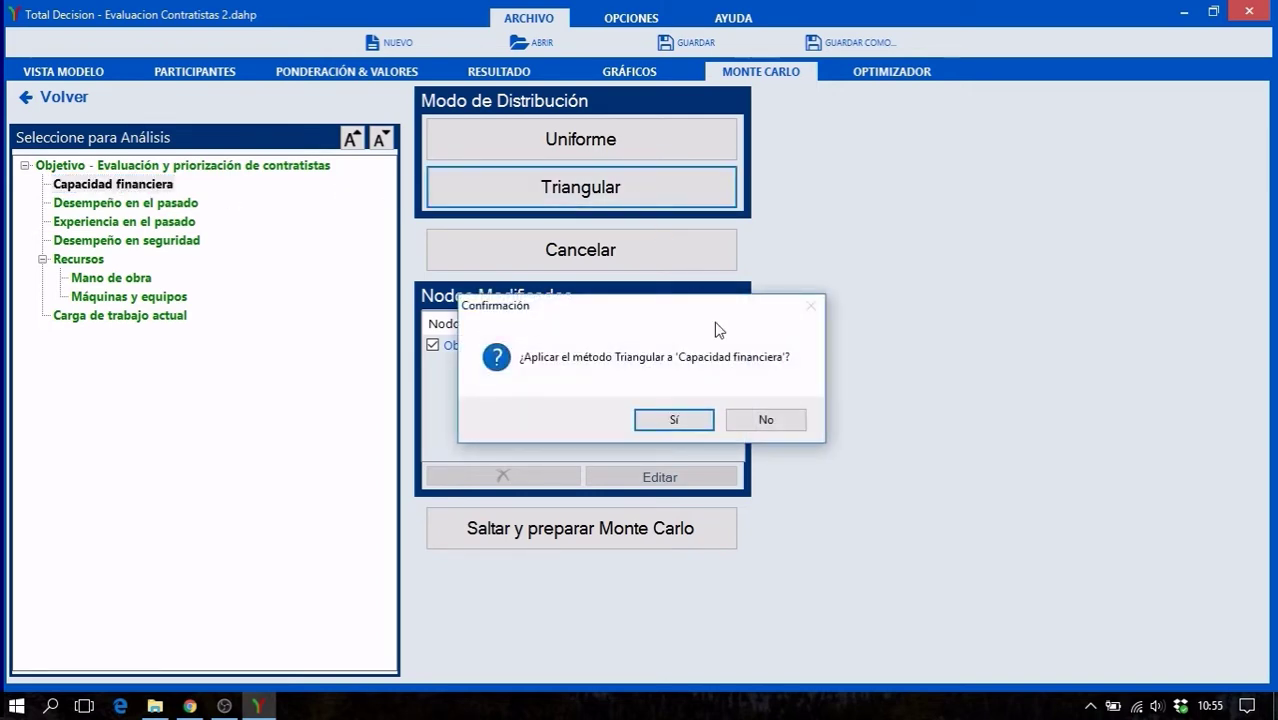
{"action": "left_click", "coordinate": [686, 421]}
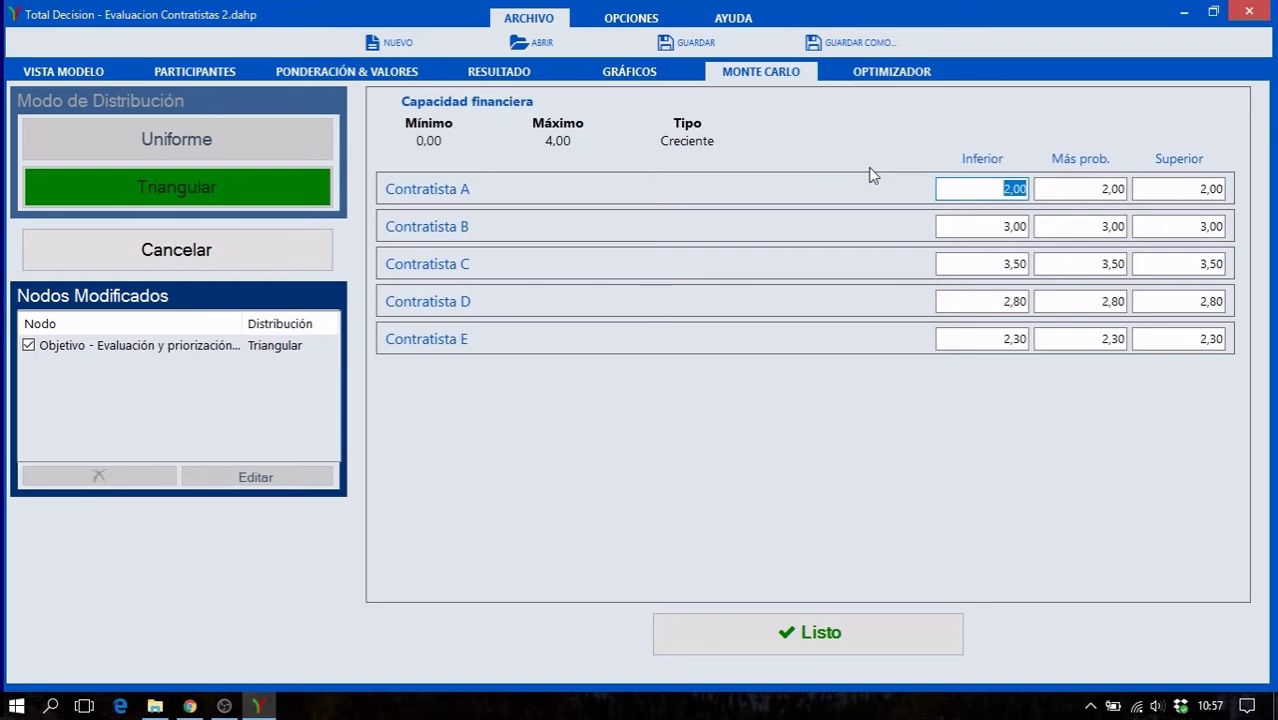
Set Contratista A's Capacidad financiera range to 1,5 for Inferior and 2,3 for Superior.
{"action": "type", "text": "1,5"}
{"action": "left_click", "coordinate": [1080, 189]}
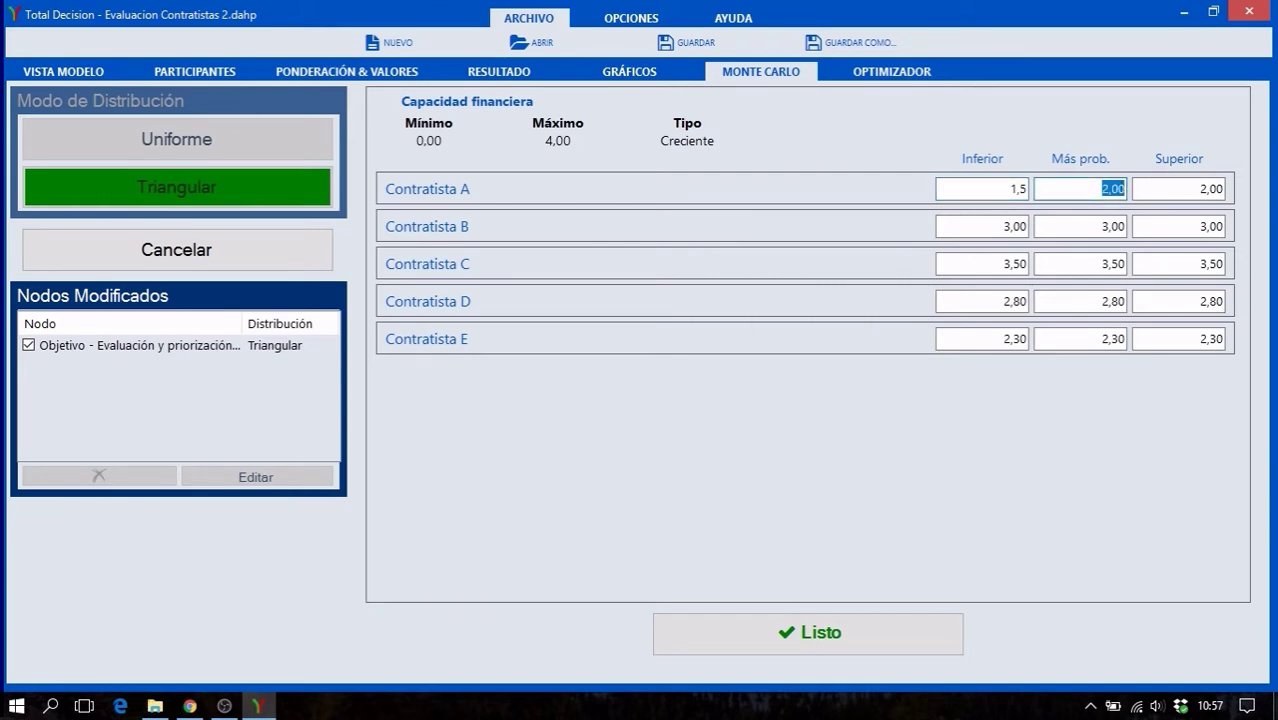
{"action": "key", "text": "Tab"}
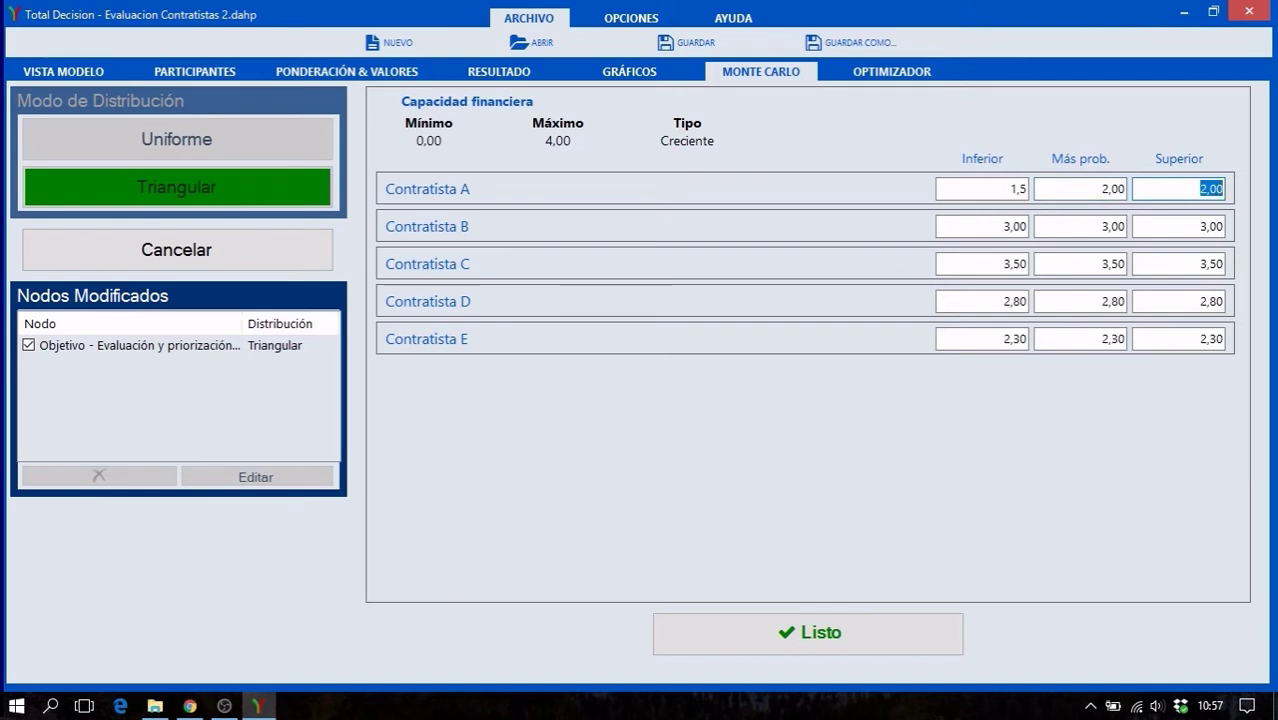
{"action": "type", "text": "2,3"}
Set Contratista C's Inferior to 3,0 and Superior to 3,7, Contratista D's Inferior to 2,0 and Contratista E's Superior to 3,0.
{"action": "left_click", "coordinate": [982, 226]}
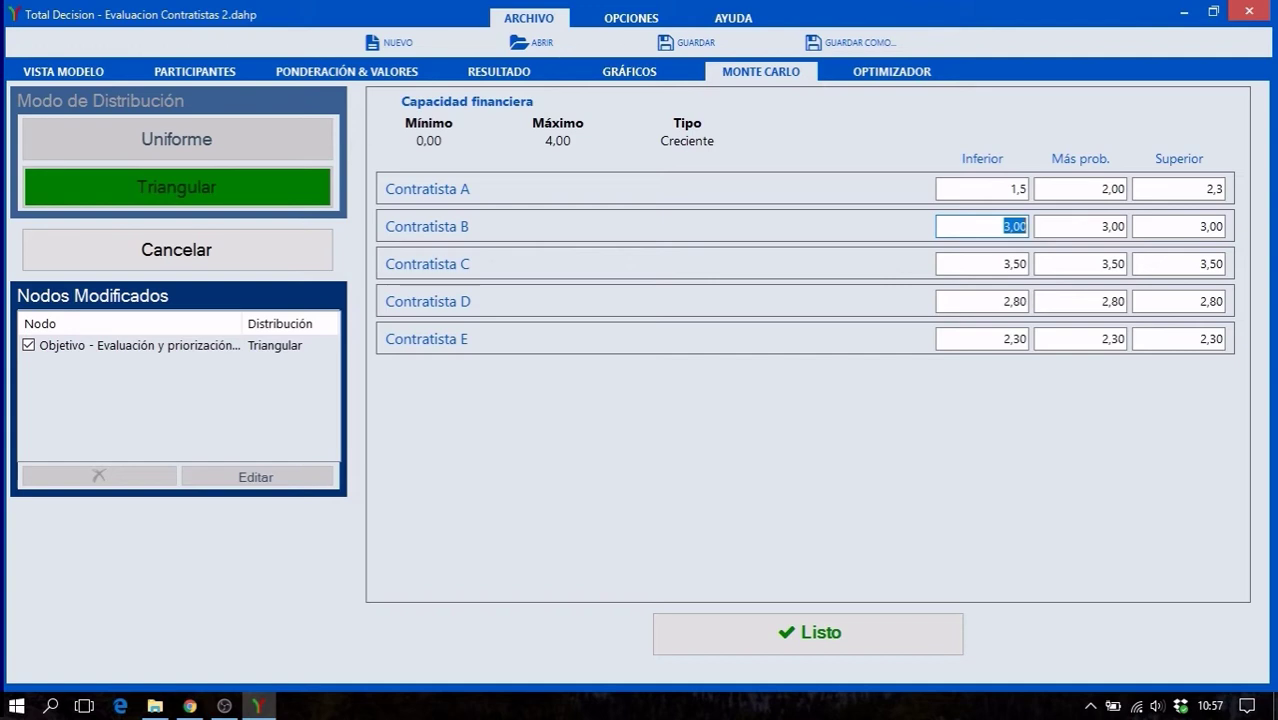
{"action": "key", "text": "Tab"}
{"action": "key", "text": "Tab"}
{"action": "key", "text": "Tab"}
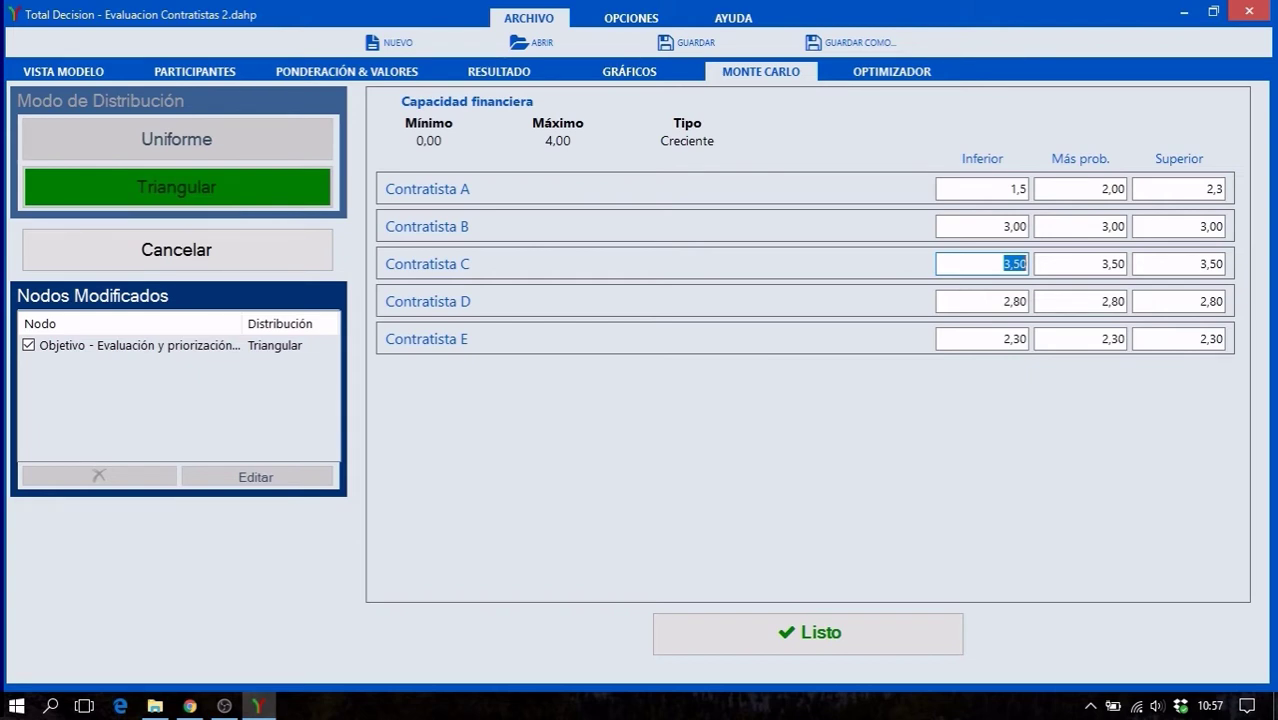
{"action": "type", "text": "3,0"}
{"action": "key", "text": "Tab"}
{"action": "key", "text": "Tab"}
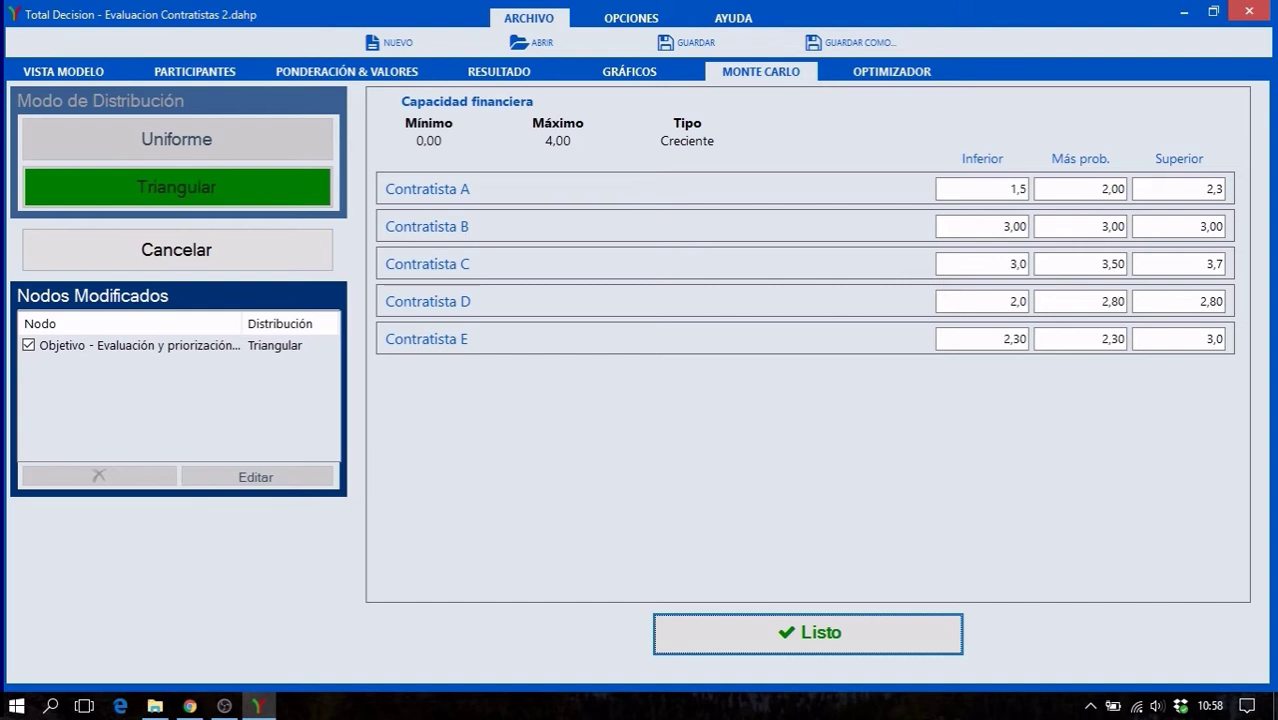
Finish the Capacidad financiera ranges and add the Desempeño en el pasado criterion with the Triangular distribution.
{"action": "left_click", "coordinate": [861, 632]}
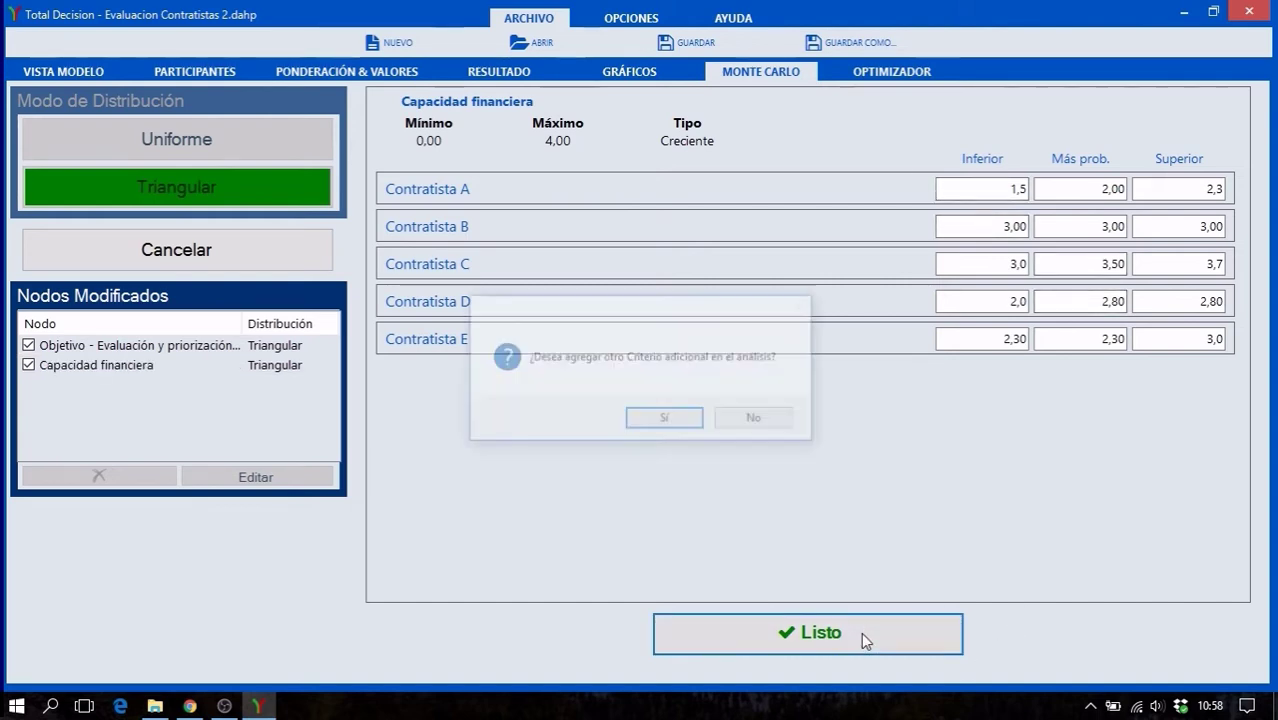
{"action": "left_click", "coordinate": [665, 420]}
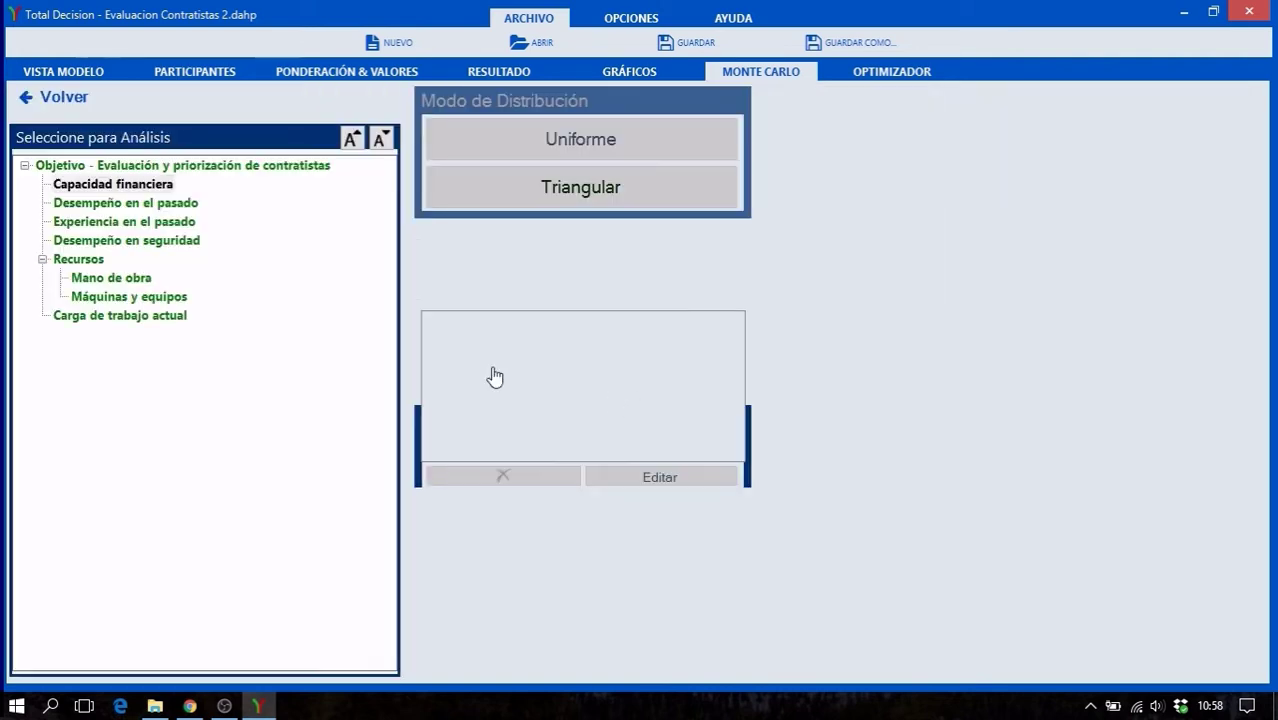
{"action": "left_click", "coordinate": [156, 206]}
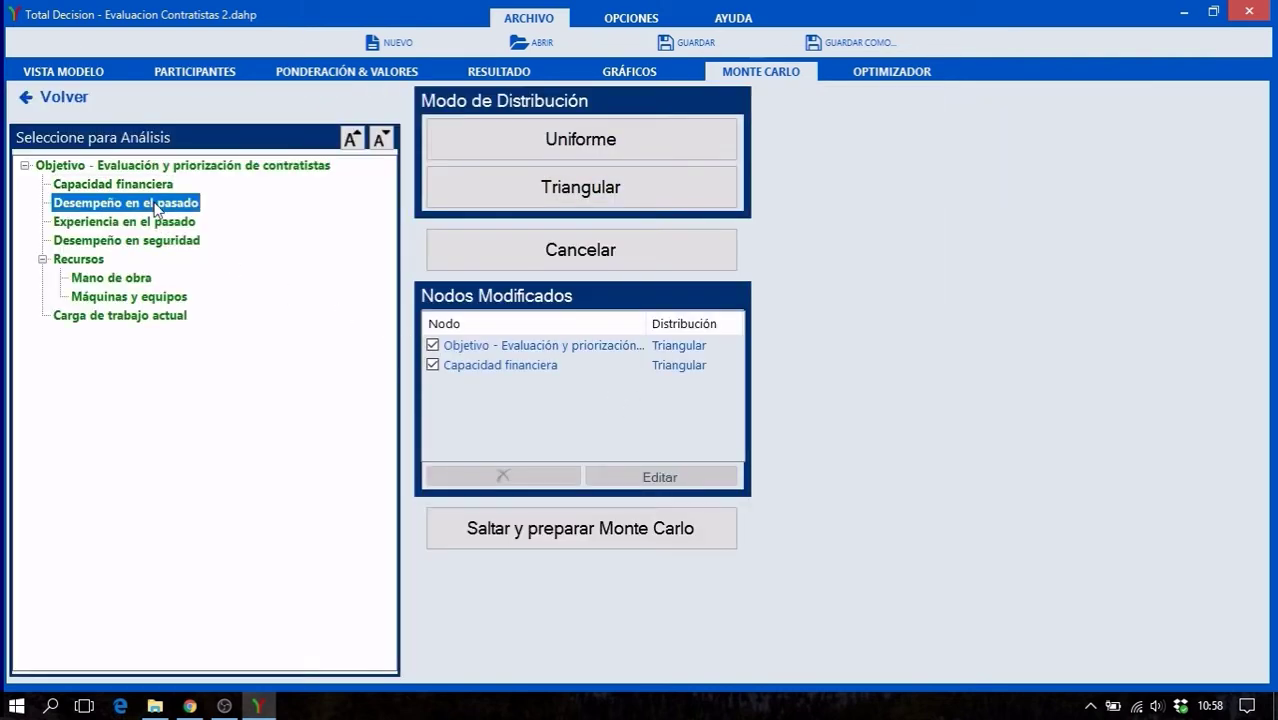
{"action": "left_click", "coordinate": [531, 194]}
{"action": "left_click", "coordinate": [694, 421]}
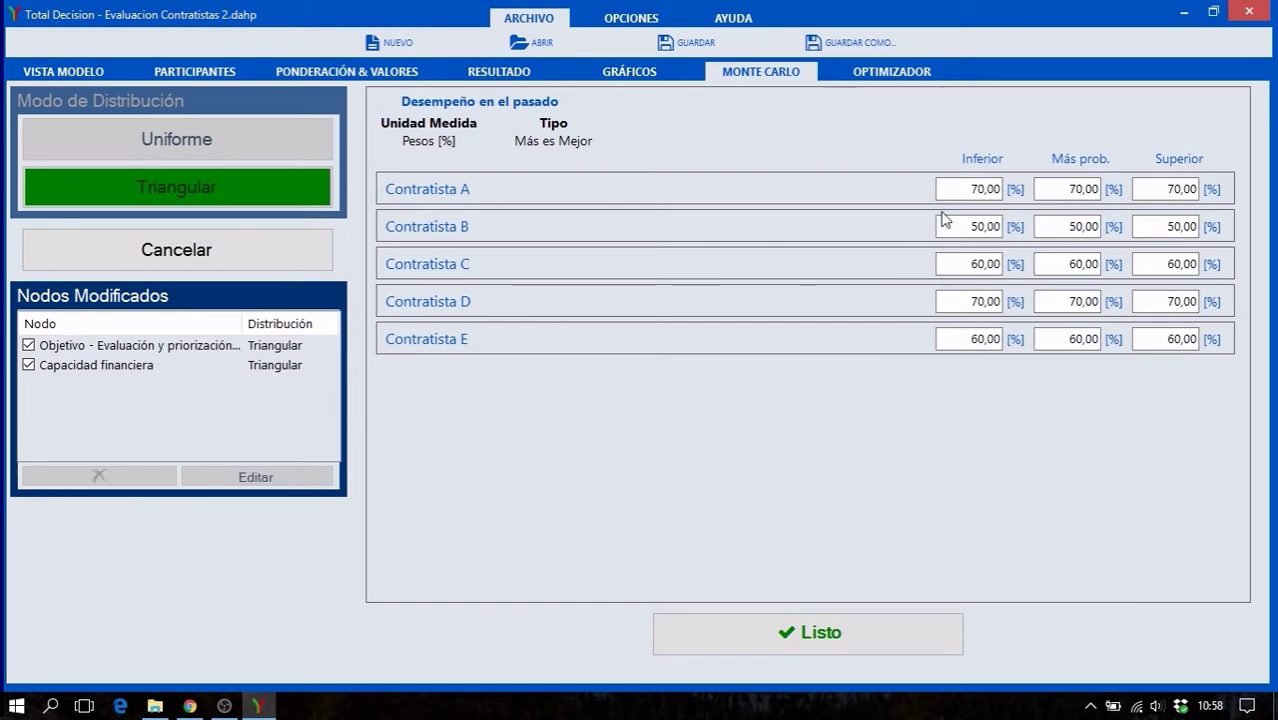
Enter Desempeño en el pasado ranges: A Inferior 50 and Superior 90, B Superior 70, C Inferior 50, D Inferior 60, E Superior 80.
{"action": "left_click", "coordinate": [968, 189]}
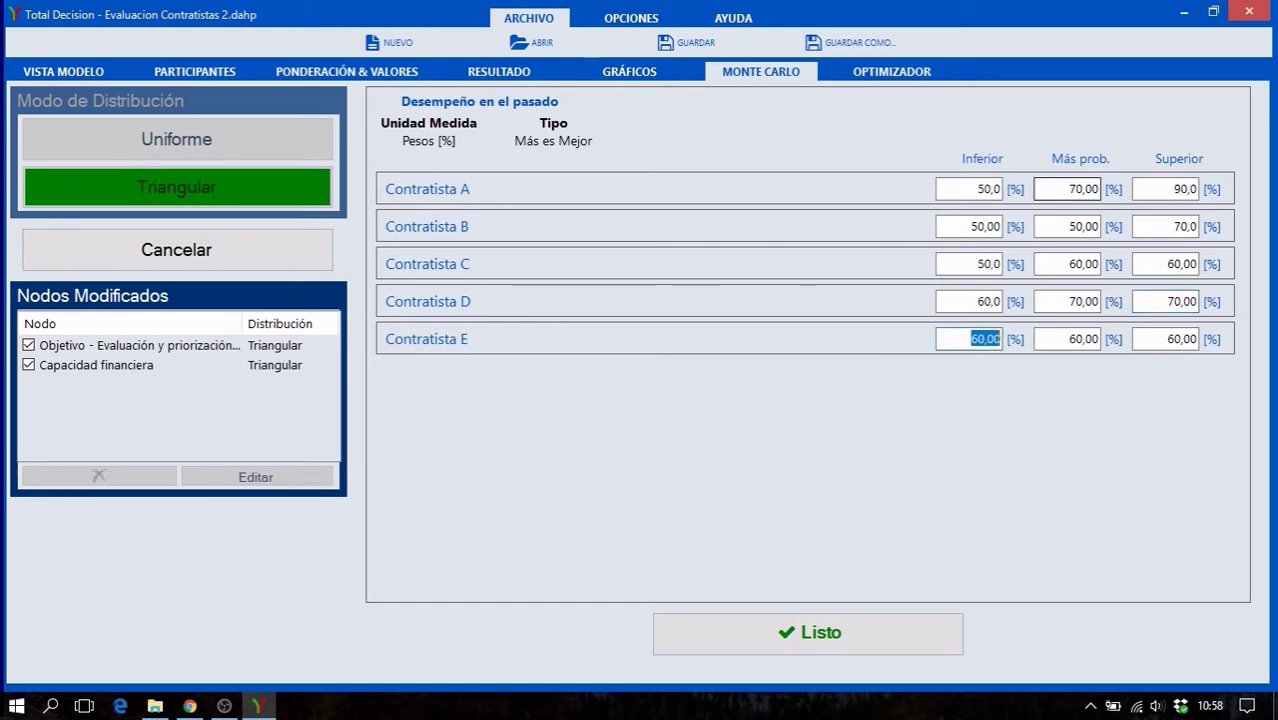
{"action": "key", "text": "Tab"}
{"action": "key", "text": "Tab"}
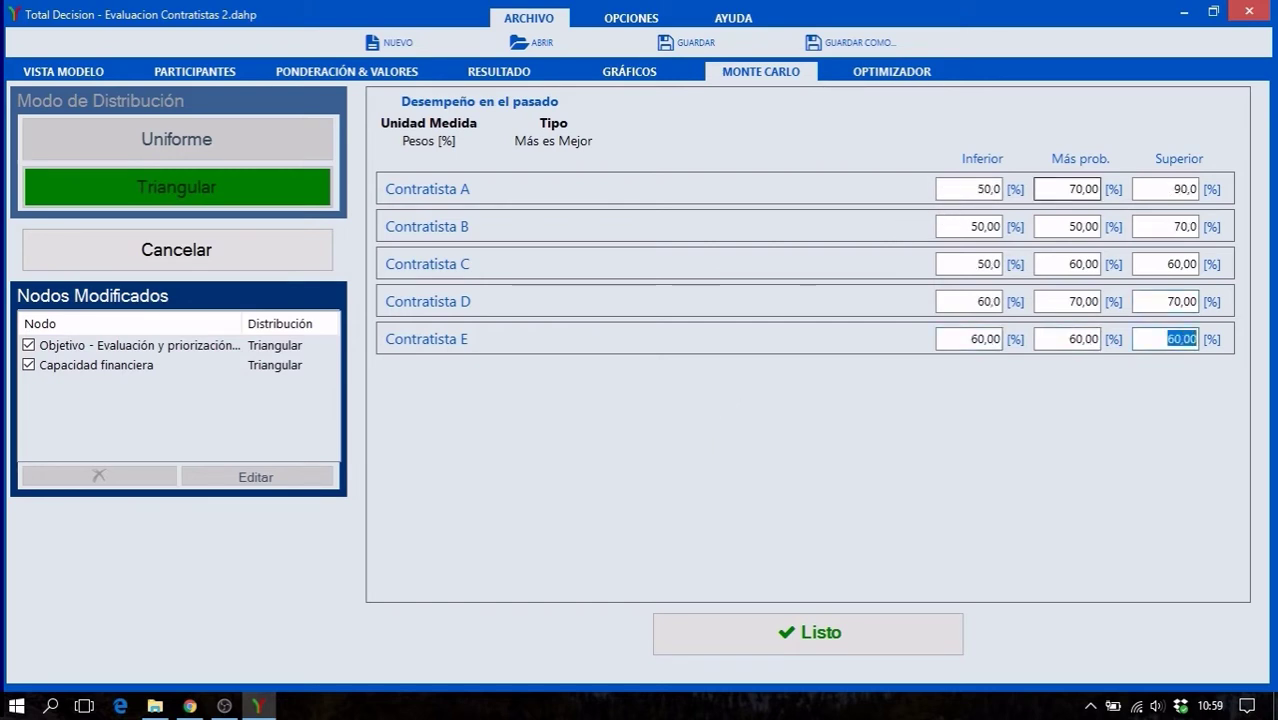
{"action": "type", "text": "80"}
{"action": "key", "text": "Tab"}
{"action": "key", "text": "Return"}
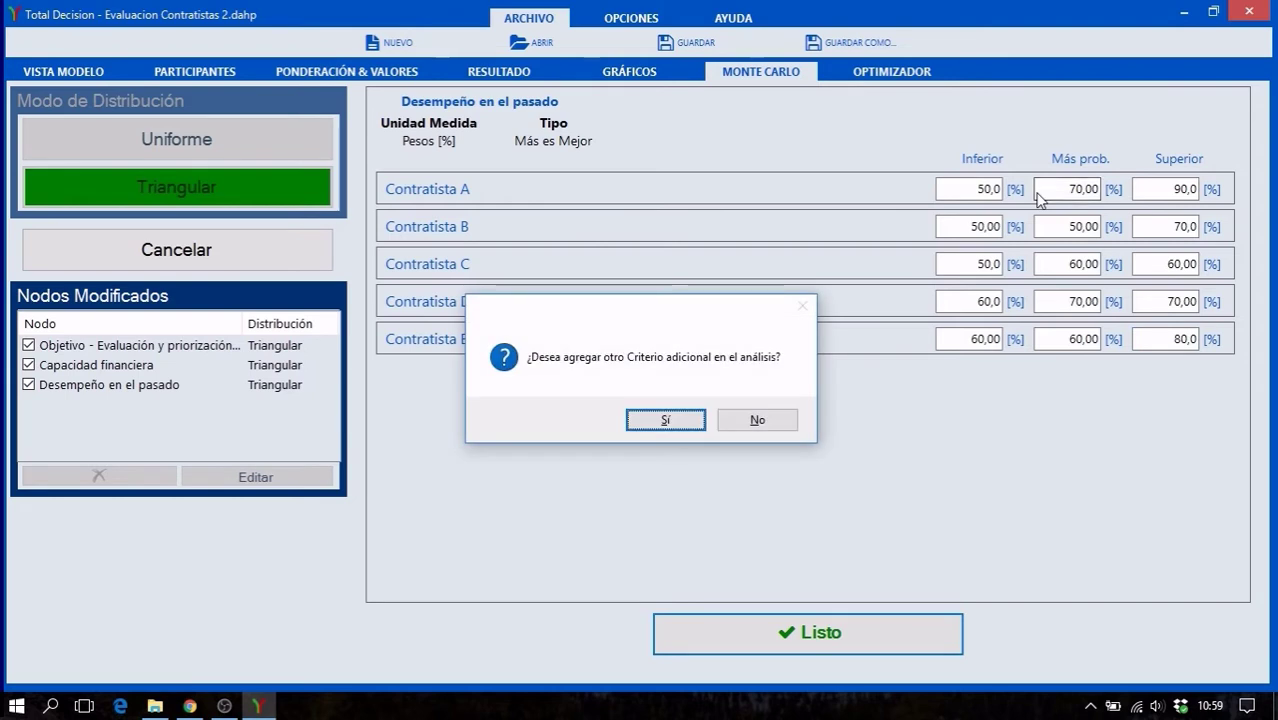
Add the Experiencia en el pasado and Desempeño en seguridad criteria to the analysis with Triangular distributions.
{"action": "key", "text": "Return"}
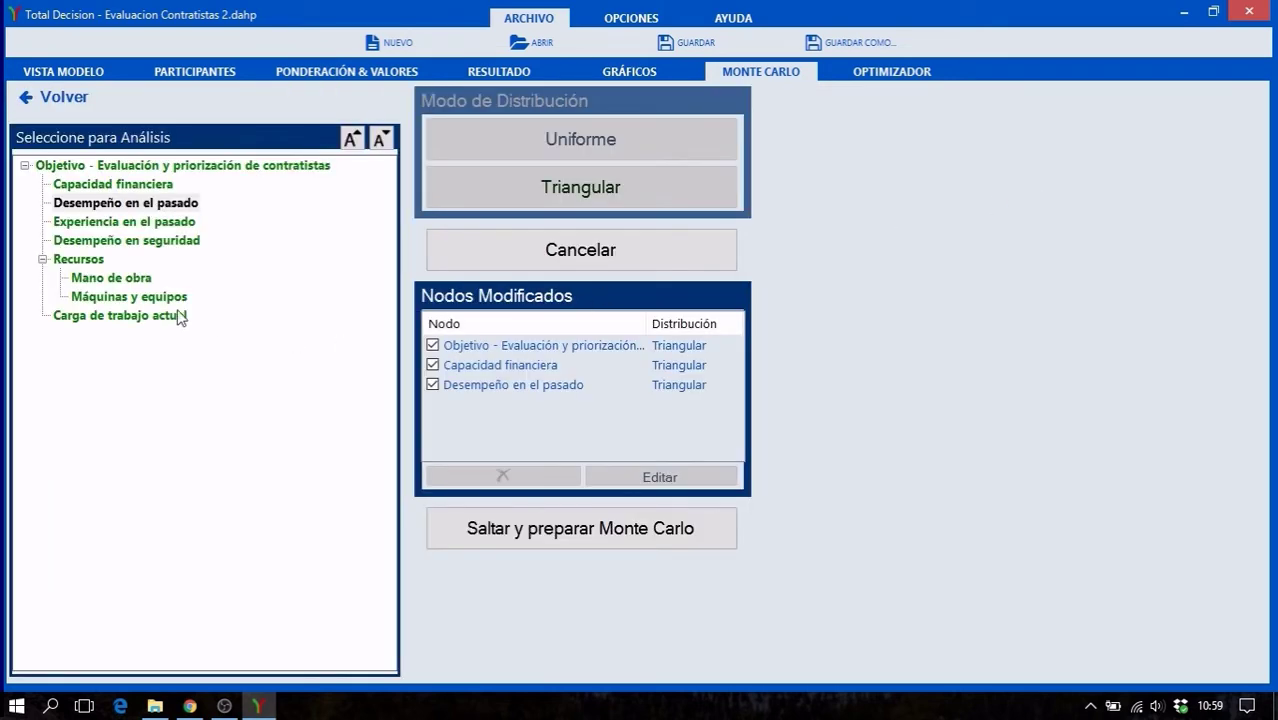
{"action": "left_click", "coordinate": [135, 239]}
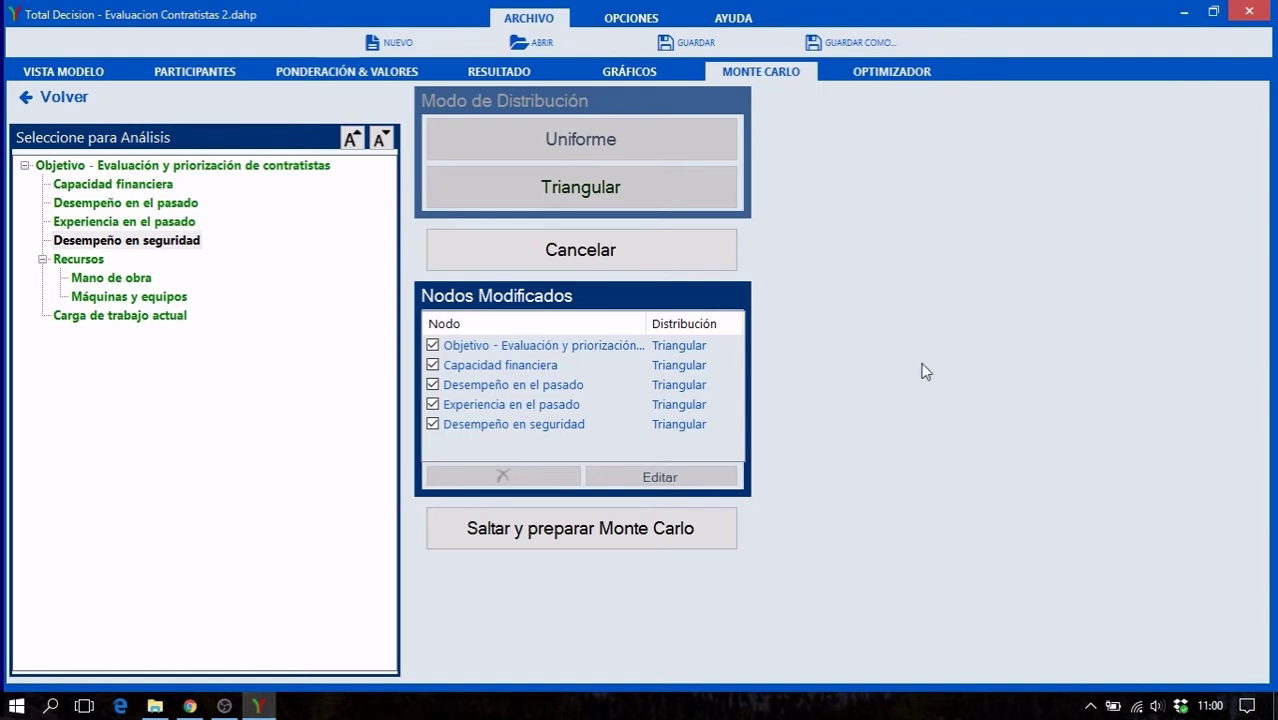
Prepare the Monte Carlo simulation with 20.000 iterations and run it.
{"action": "left_click", "coordinate": [665, 545]}
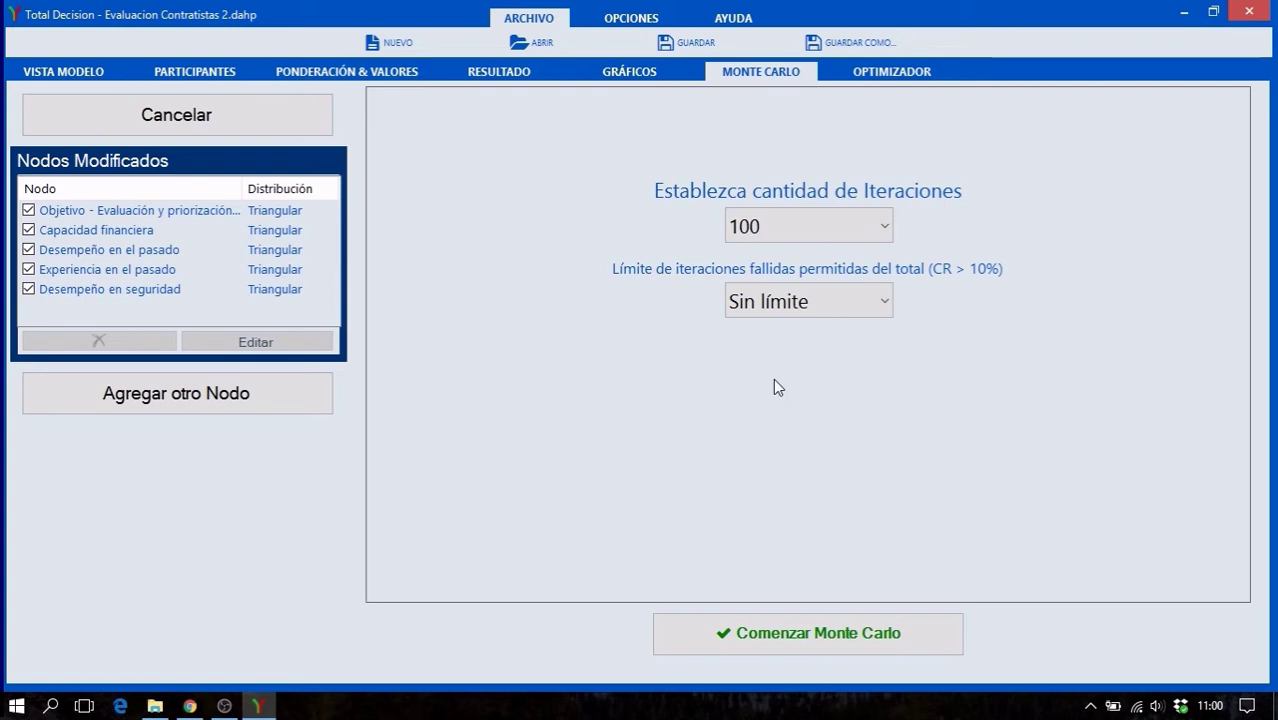
{"action": "left_click", "coordinate": [804, 234]}
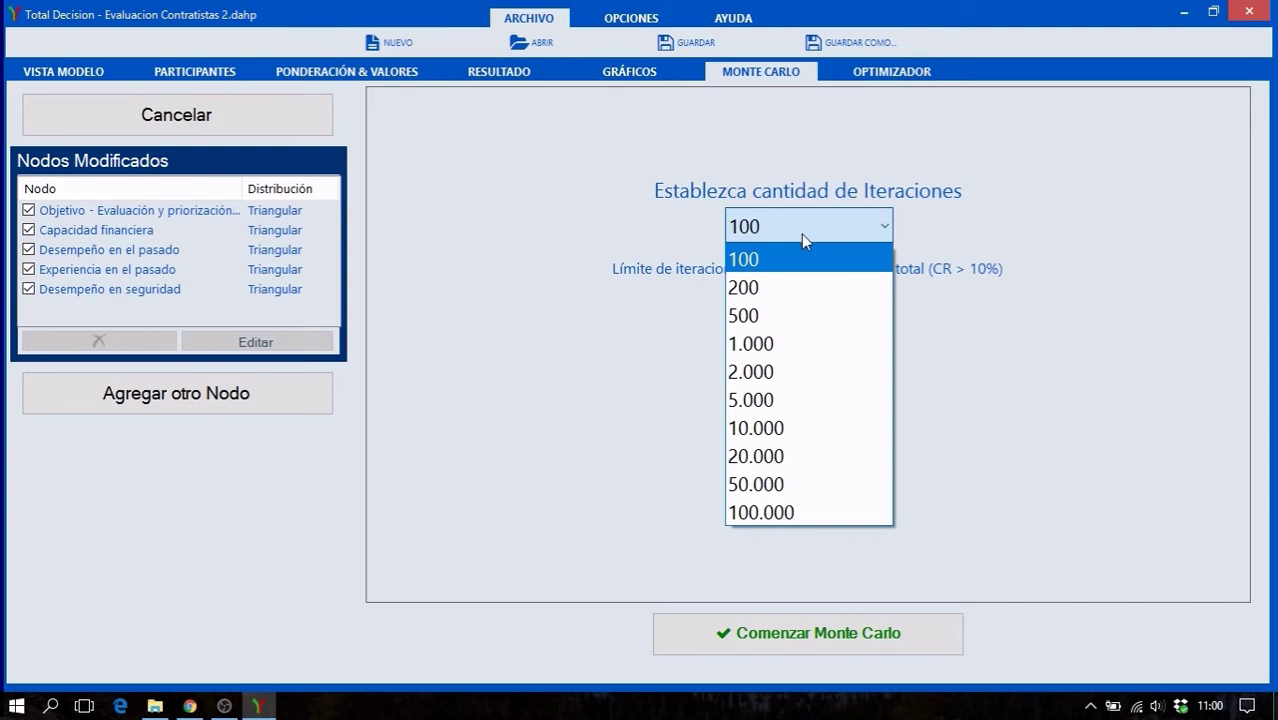
{"action": "left_click", "coordinate": [795, 464]}
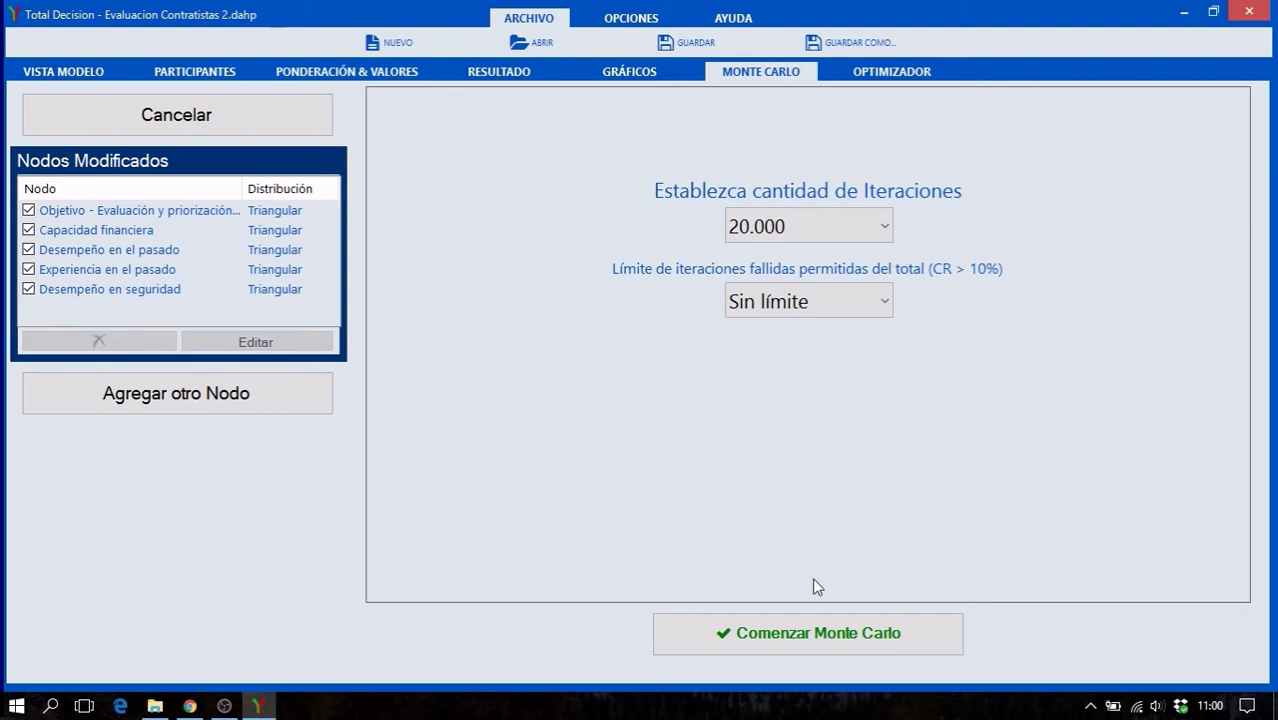
{"action": "left_click", "coordinate": [825, 643]}
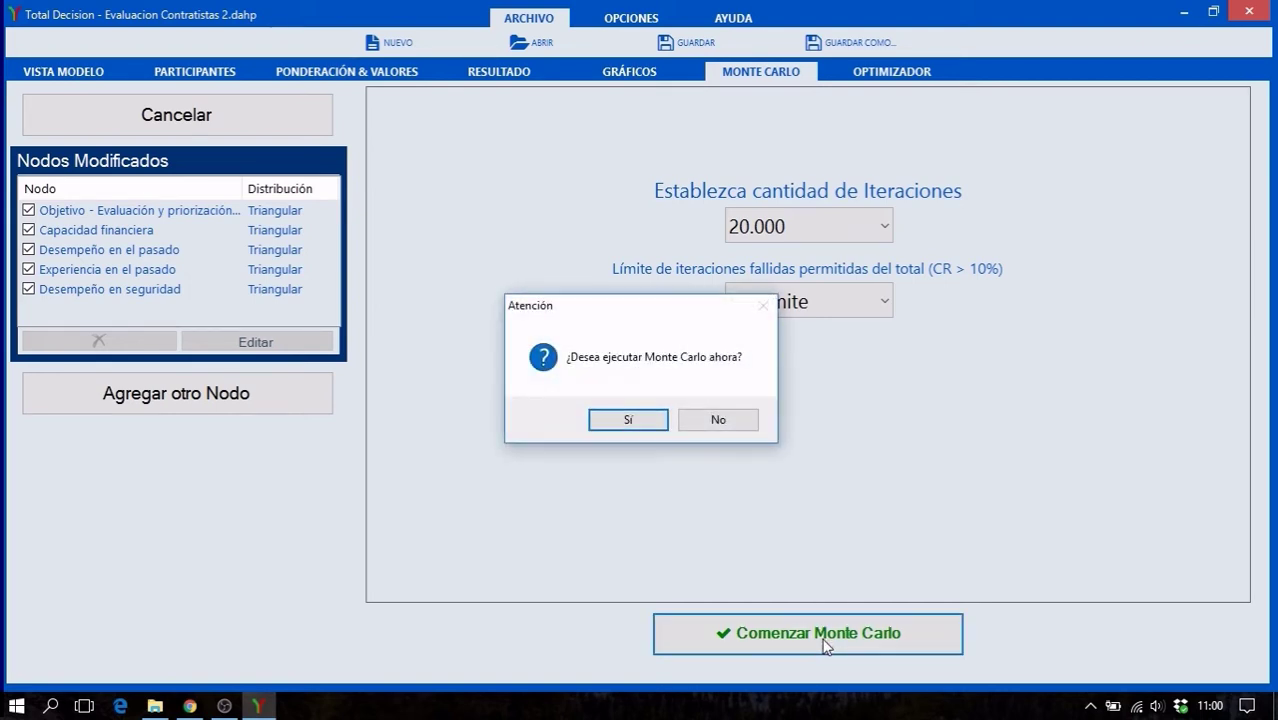
{"action": "left_click", "coordinate": [628, 420]}
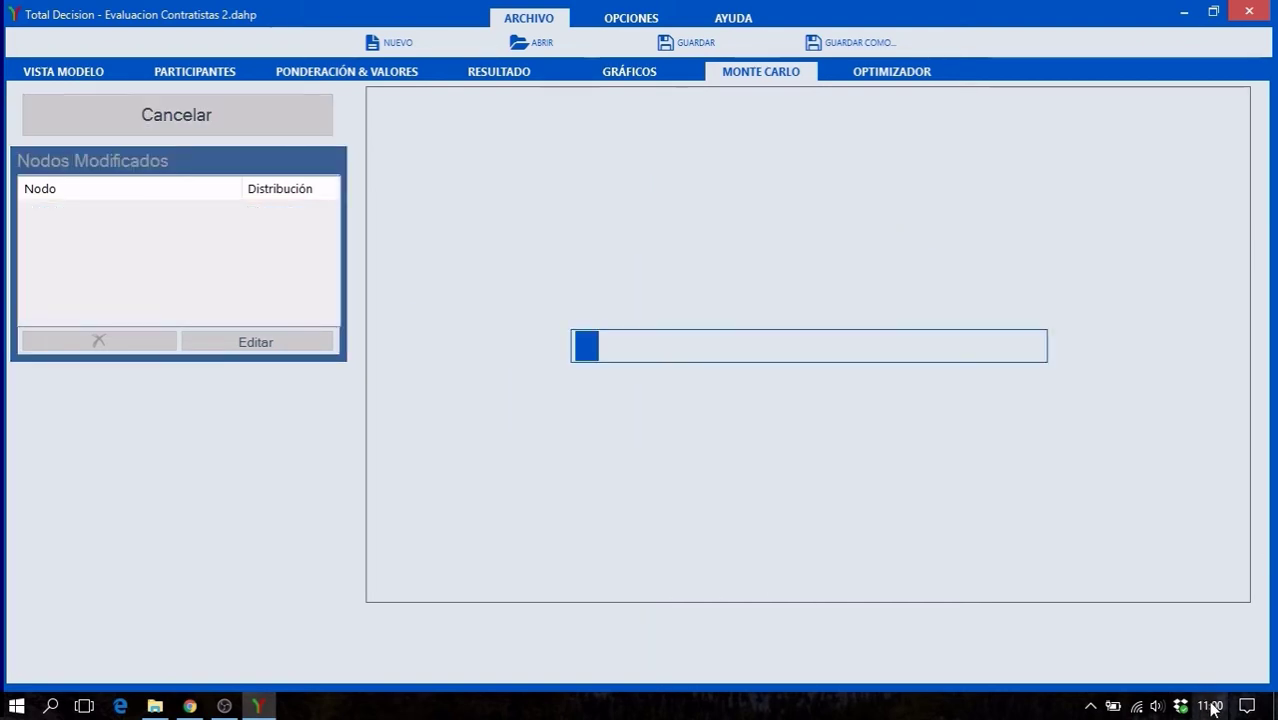
Decline saving the random results to a CSV file and maximize the frequency table of results.
{"action": "left_click", "coordinate": [1210, 706]}
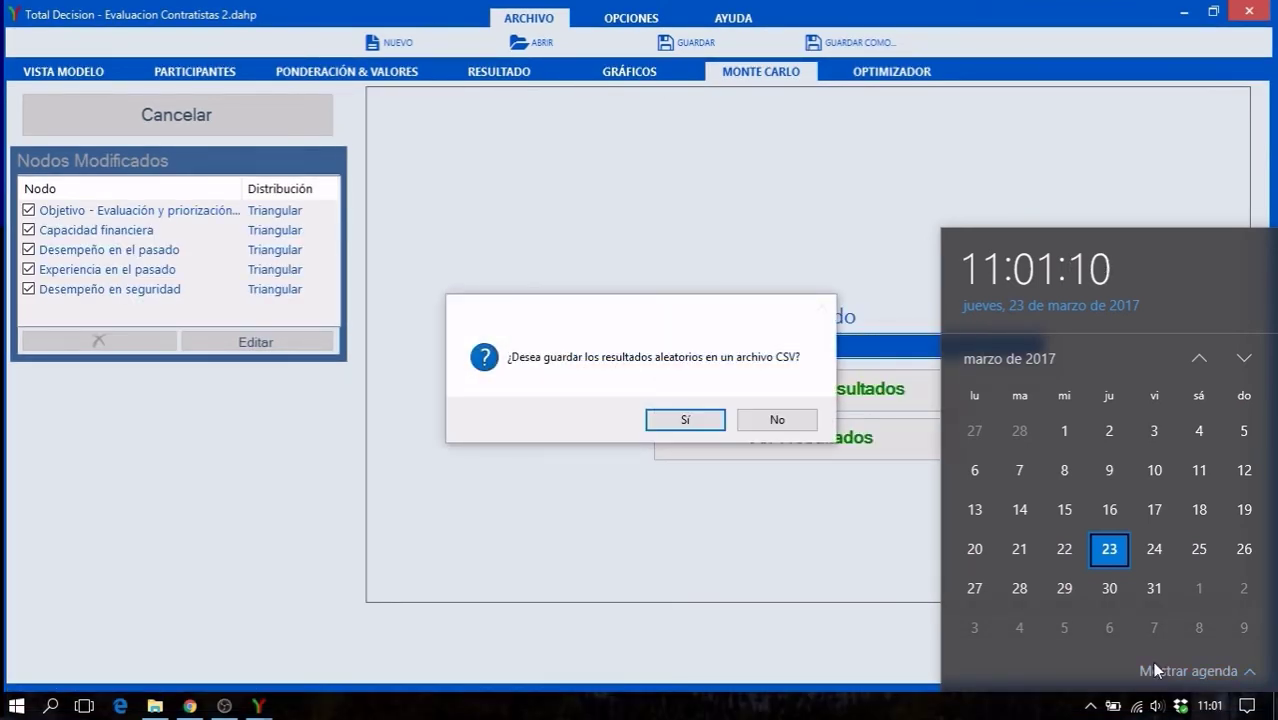
{"action": "left_click", "coordinate": [782, 358]}
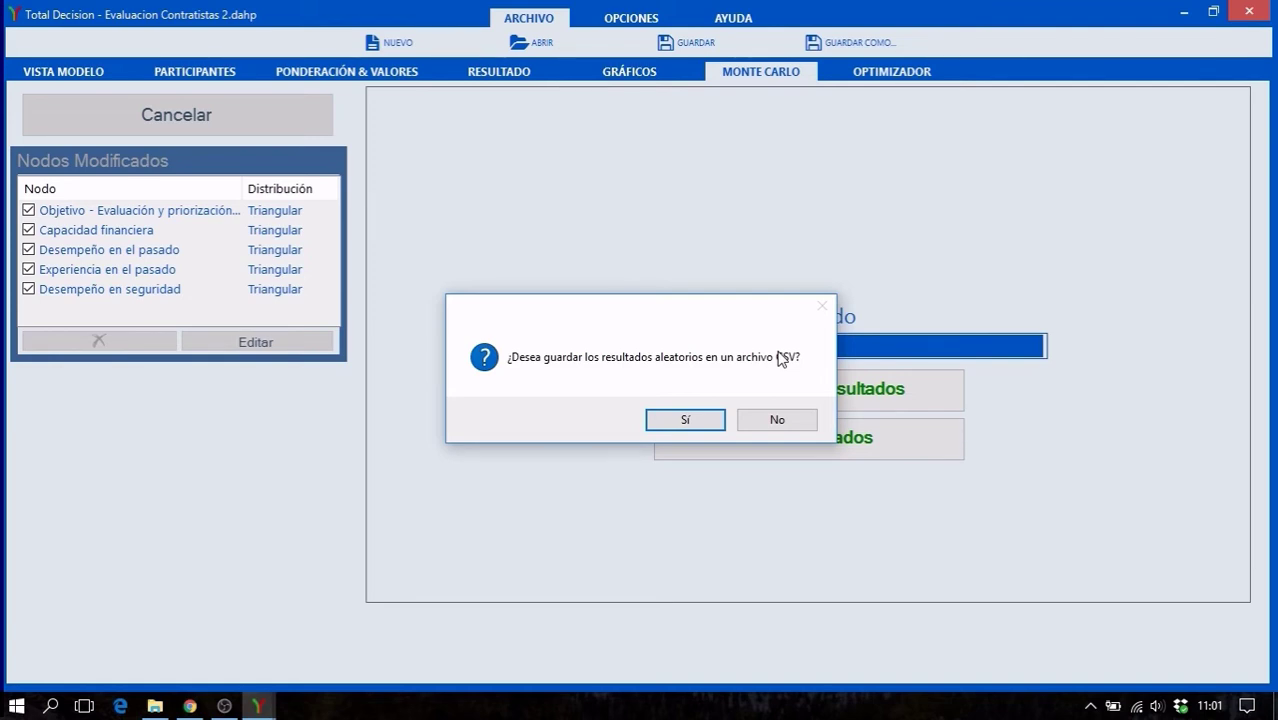
{"action": "left_click", "coordinate": [768, 420]}
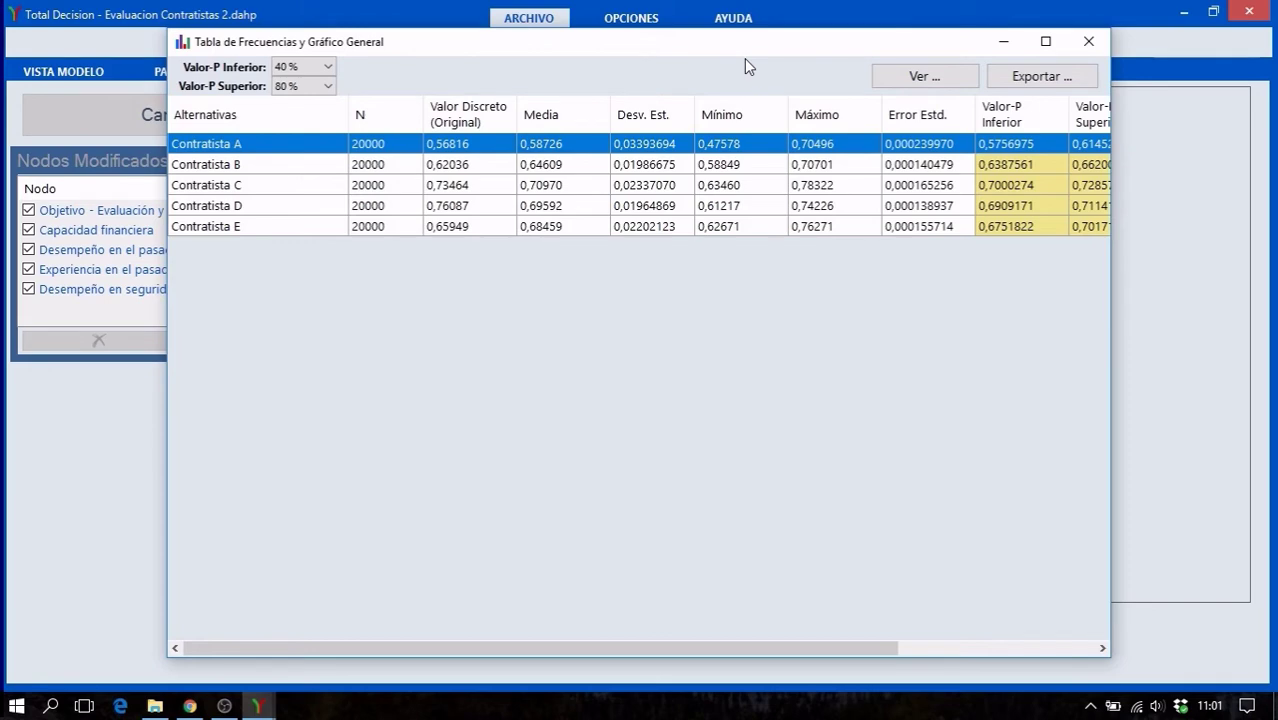
{"action": "double_click", "coordinate": [748, 50]}
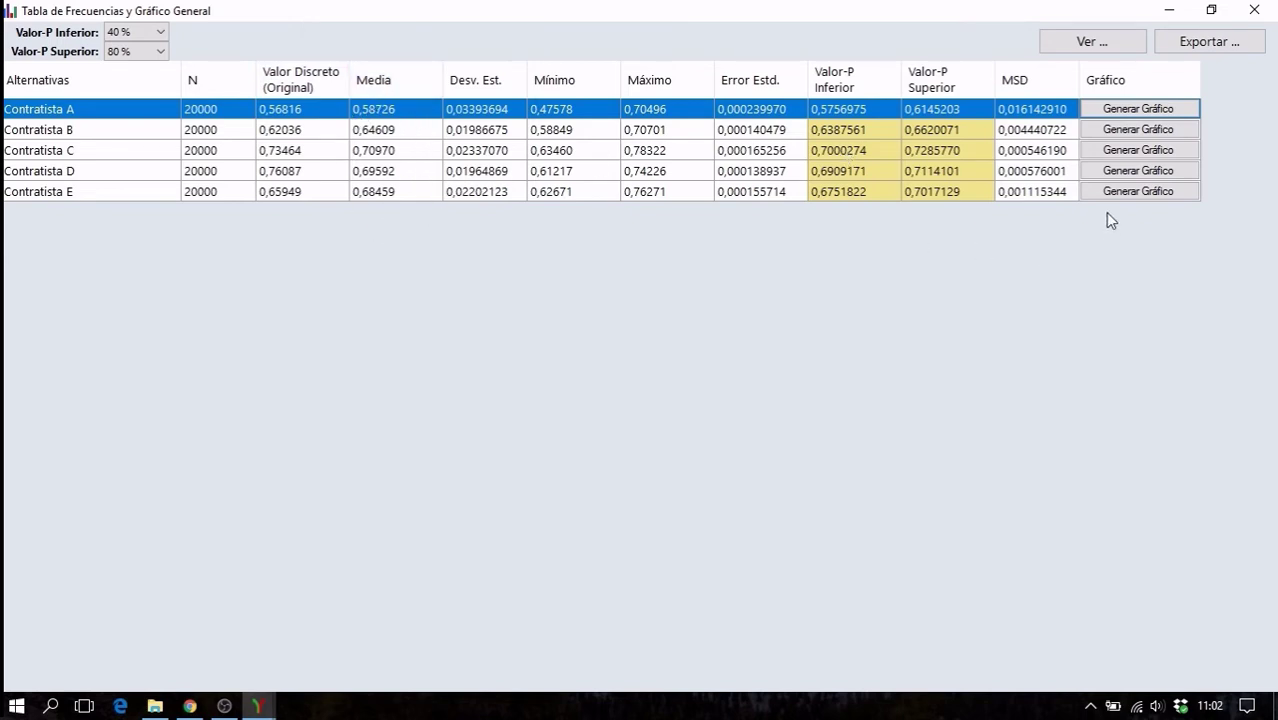
Generate Contratista A's histogram and hide its Valor-P and Nivel de Confianza markers.
{"action": "left_click", "coordinate": [1147, 113]}
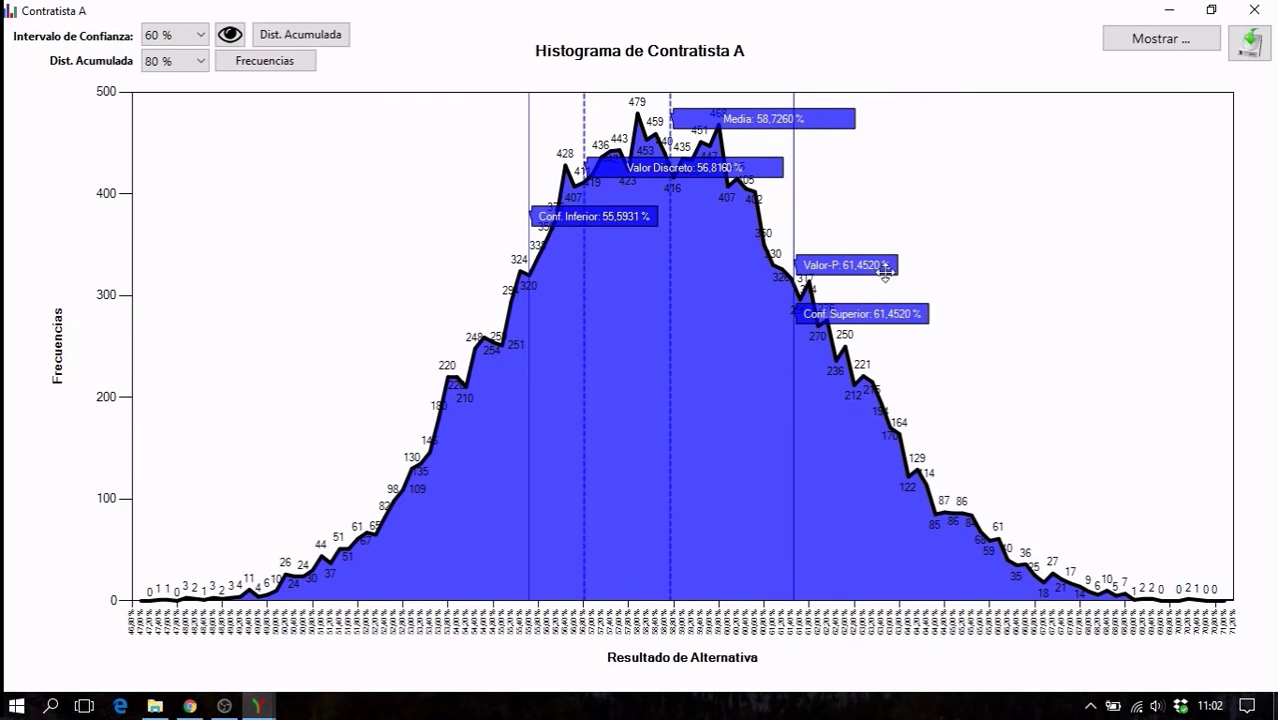
{"action": "left_click", "coordinate": [1187, 47]}
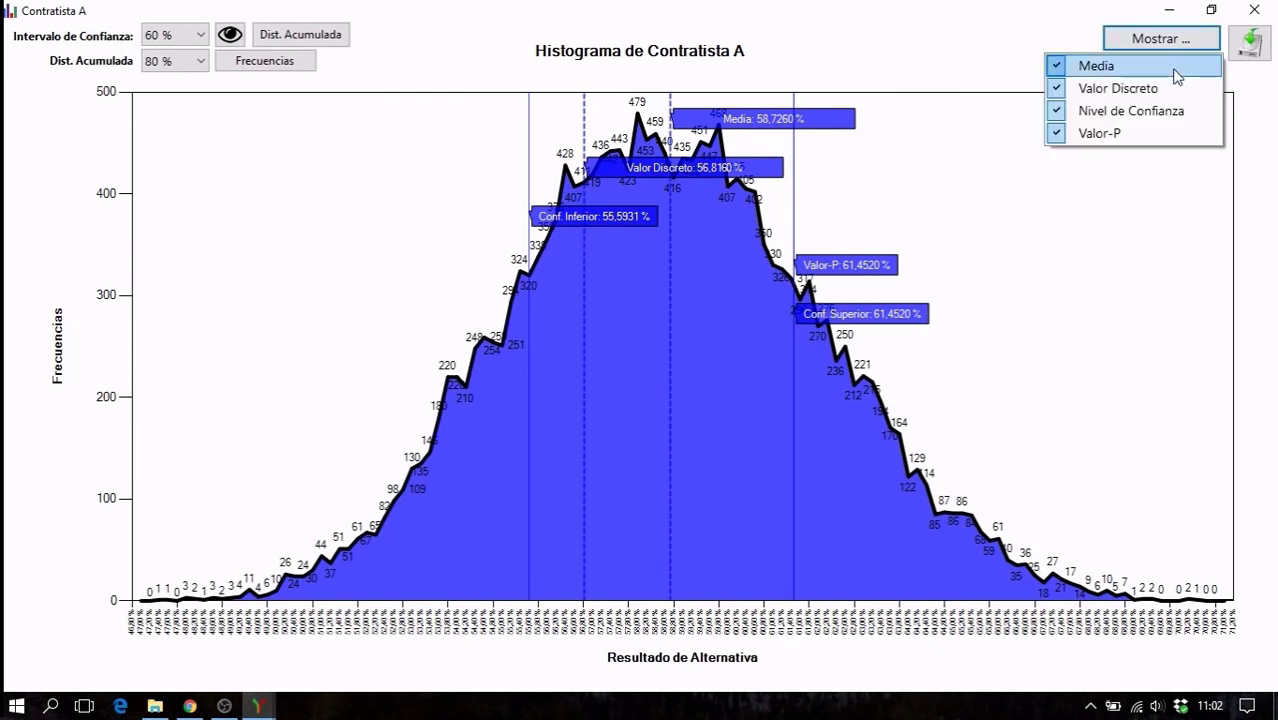
{"action": "left_click", "coordinate": [1174, 133]}
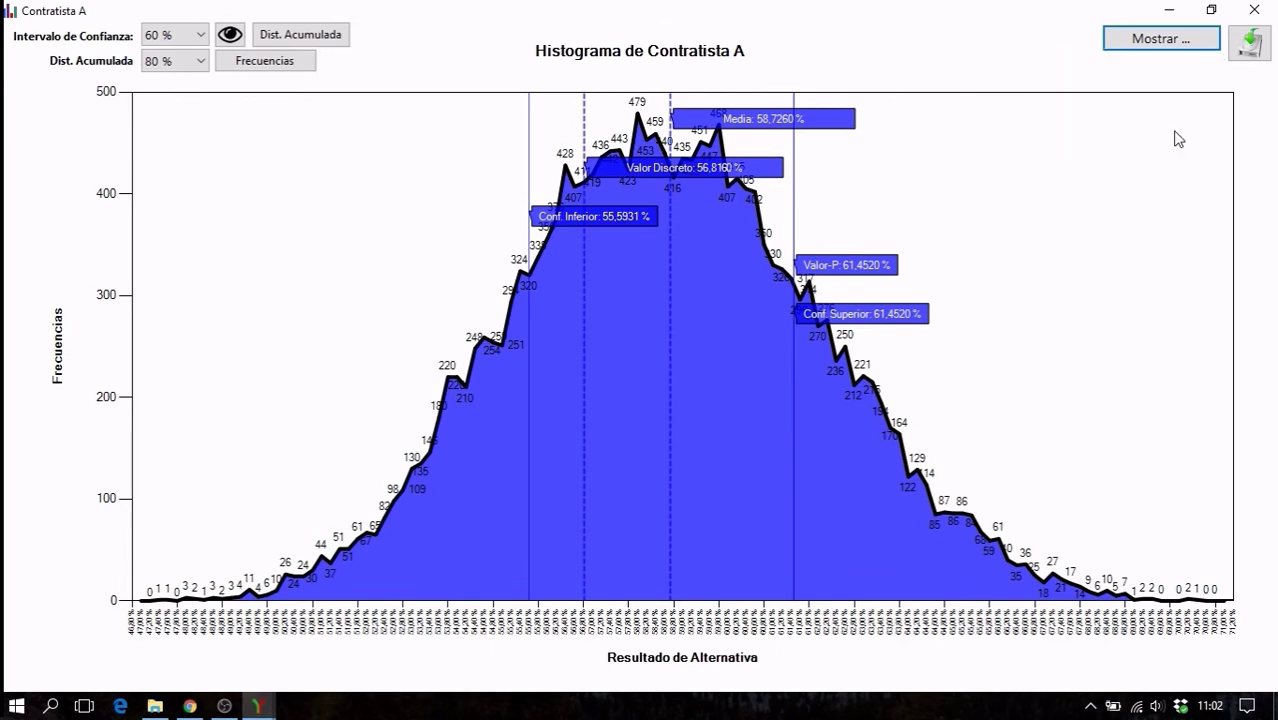
{"action": "left_click", "coordinate": [1170, 40]}
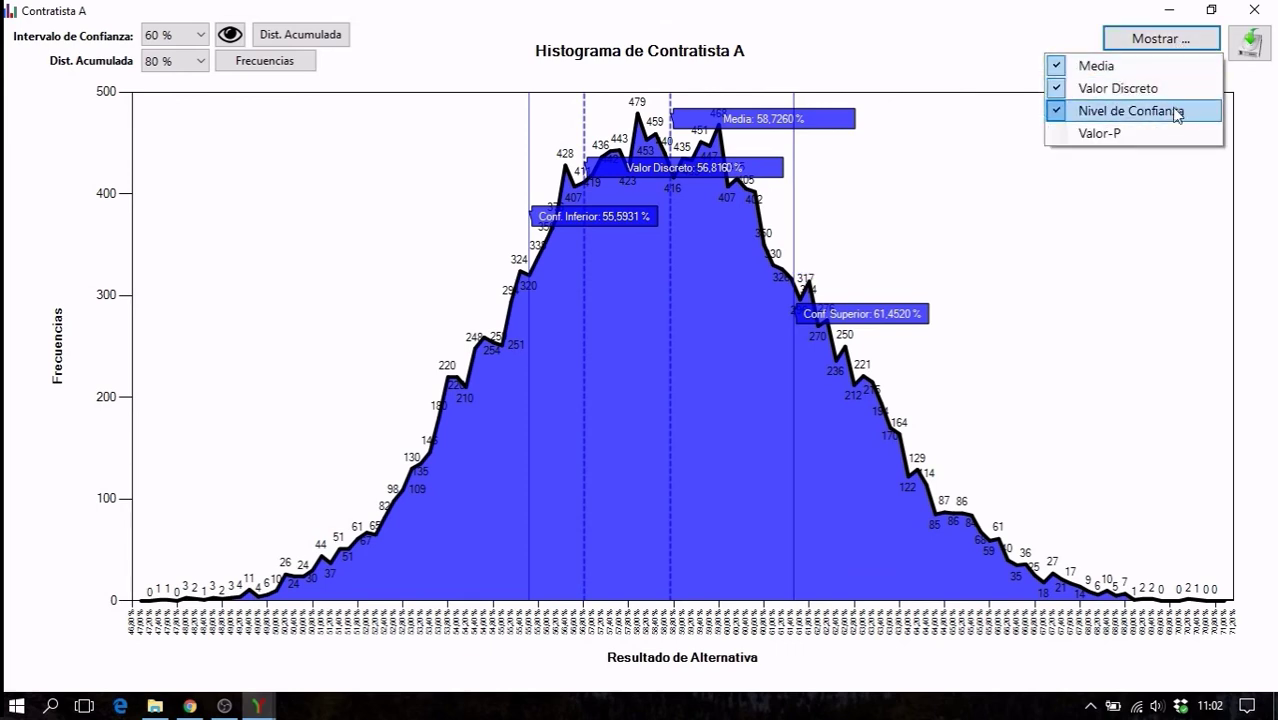
{"action": "left_click", "coordinate": [1176, 112]}
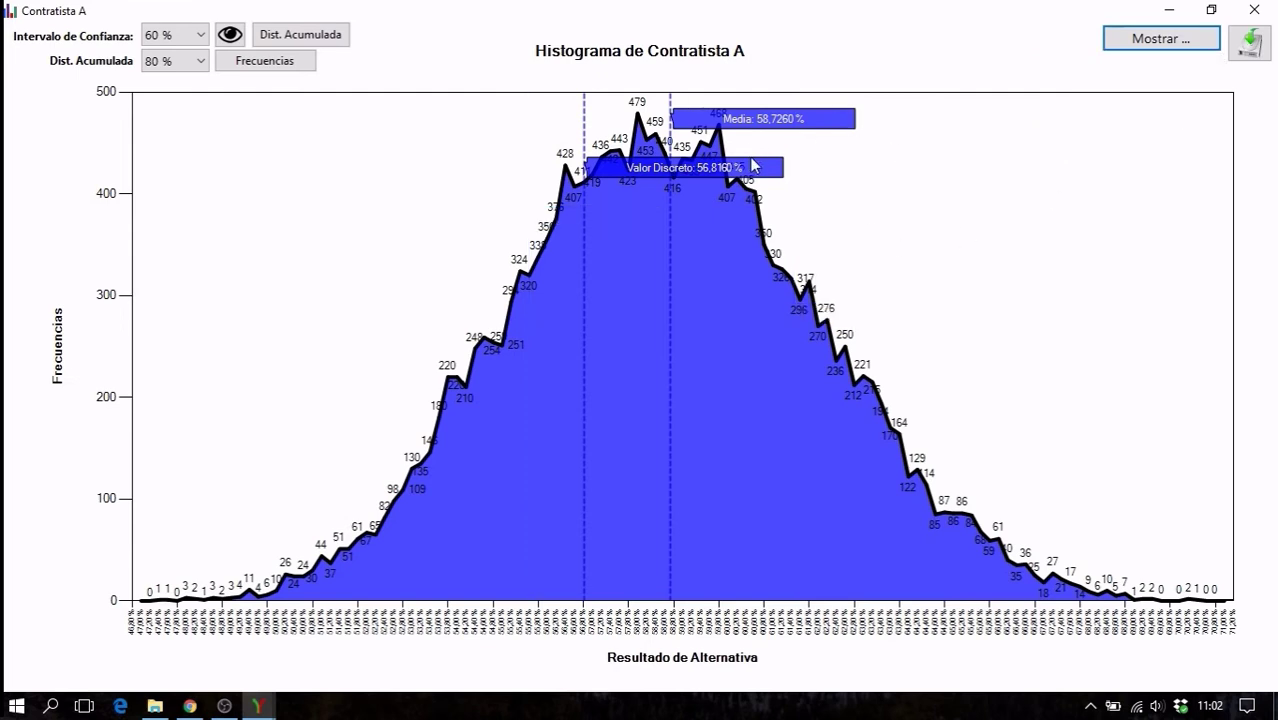
Move the Valor Discreto and Media labels off the histogram curve, one to each side.
{"action": "left_click_drag", "start_coordinate": [712, 168], "coordinate": [383, 202]}
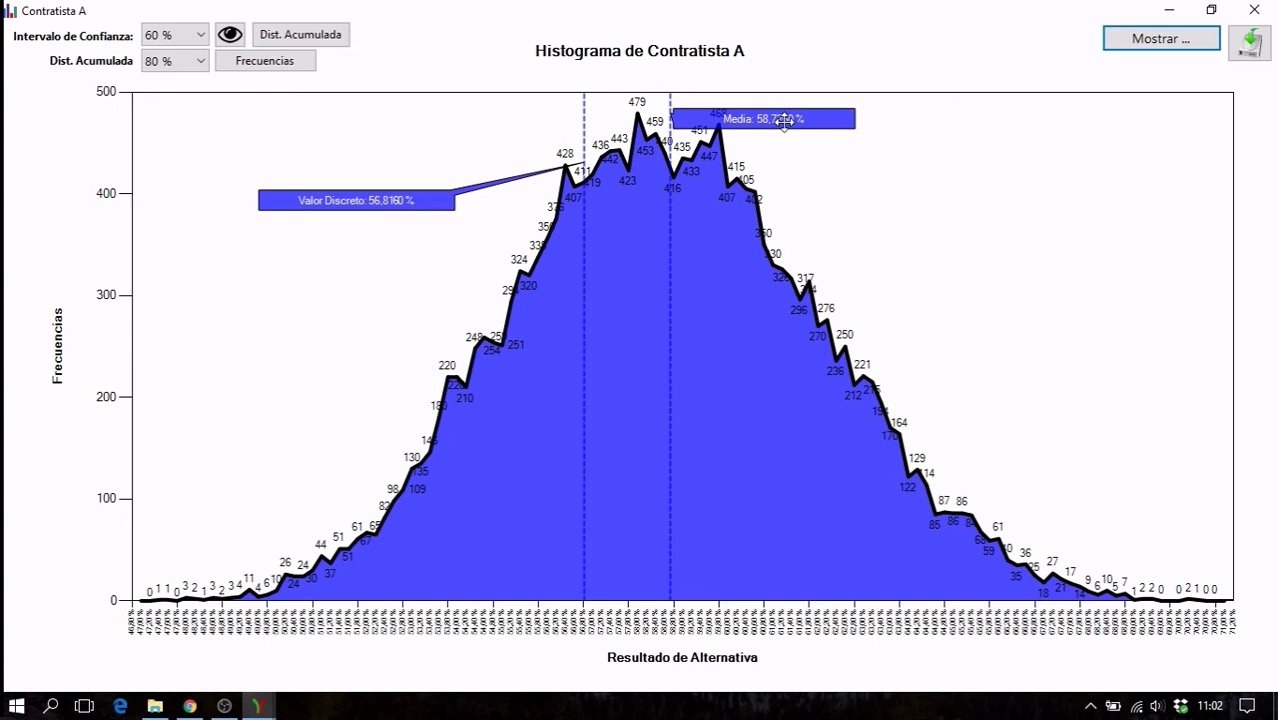
{"action": "left_click_drag", "start_coordinate": [783, 119], "coordinate": [939, 233]}
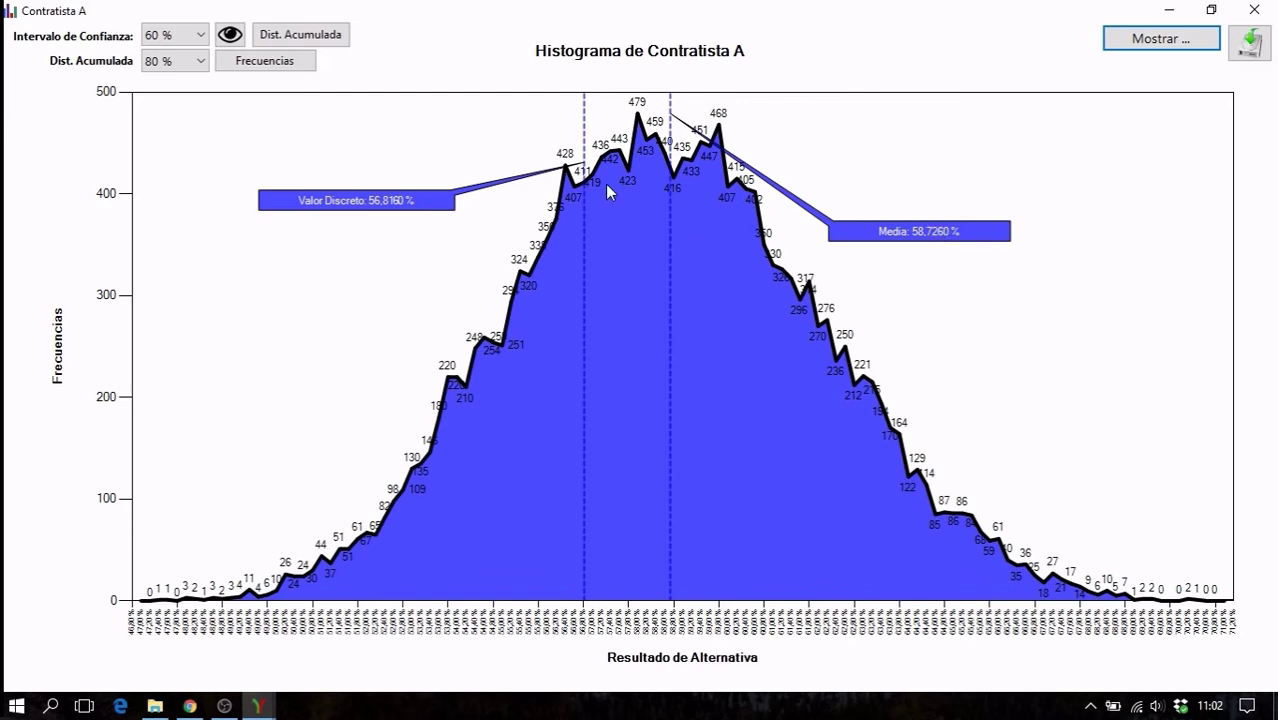
{"action": "mouse_move", "coordinate": [401, 200]}
{"action": "left_mouse_down"}
{"action": "mouse_move", "coordinate": [398, 157]}
{"action": "mouse_move", "coordinate": [444, 220]}
{"action": "mouse_move", "coordinate": [397, 199]}
{"action": "left_mouse_up"}
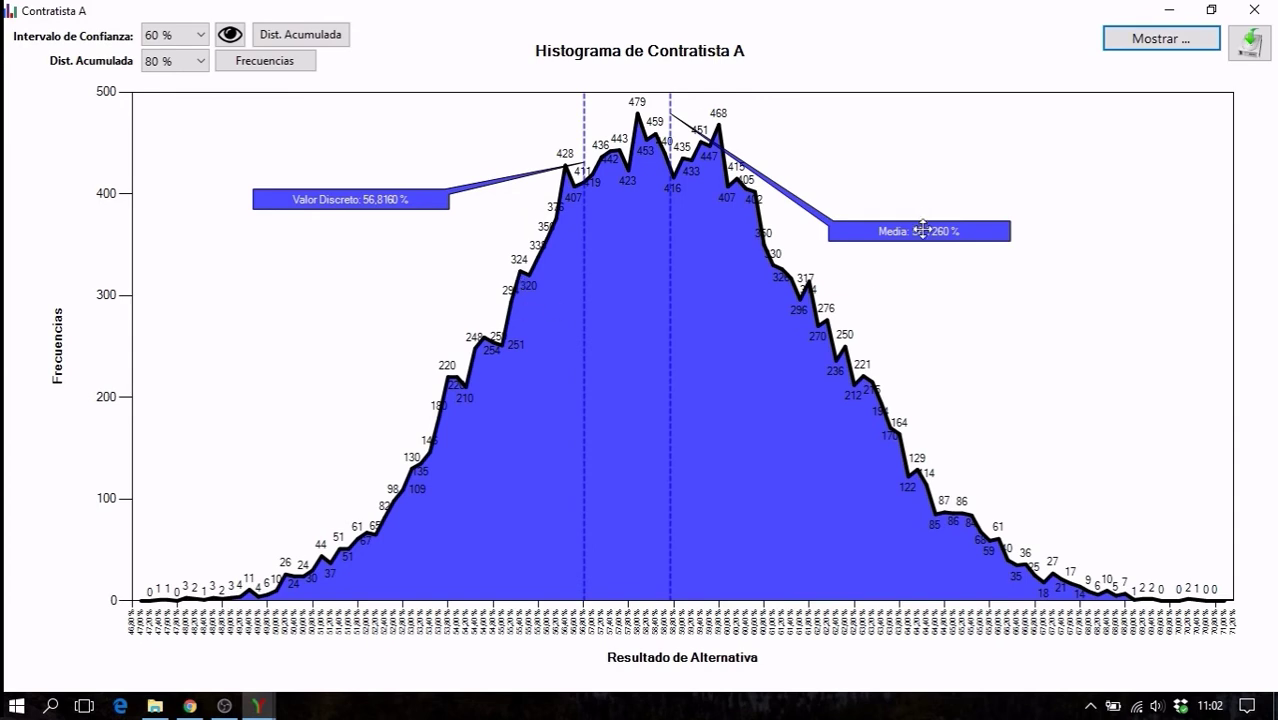
{"action": "left_click_drag", "start_coordinate": [920, 231], "coordinate": [904, 181]}
{"action": "left_click_drag", "start_coordinate": [423, 202], "coordinate": [439, 226]}
{"action": "left_click_drag", "start_coordinate": [866, 183], "coordinate": [882, 211]}
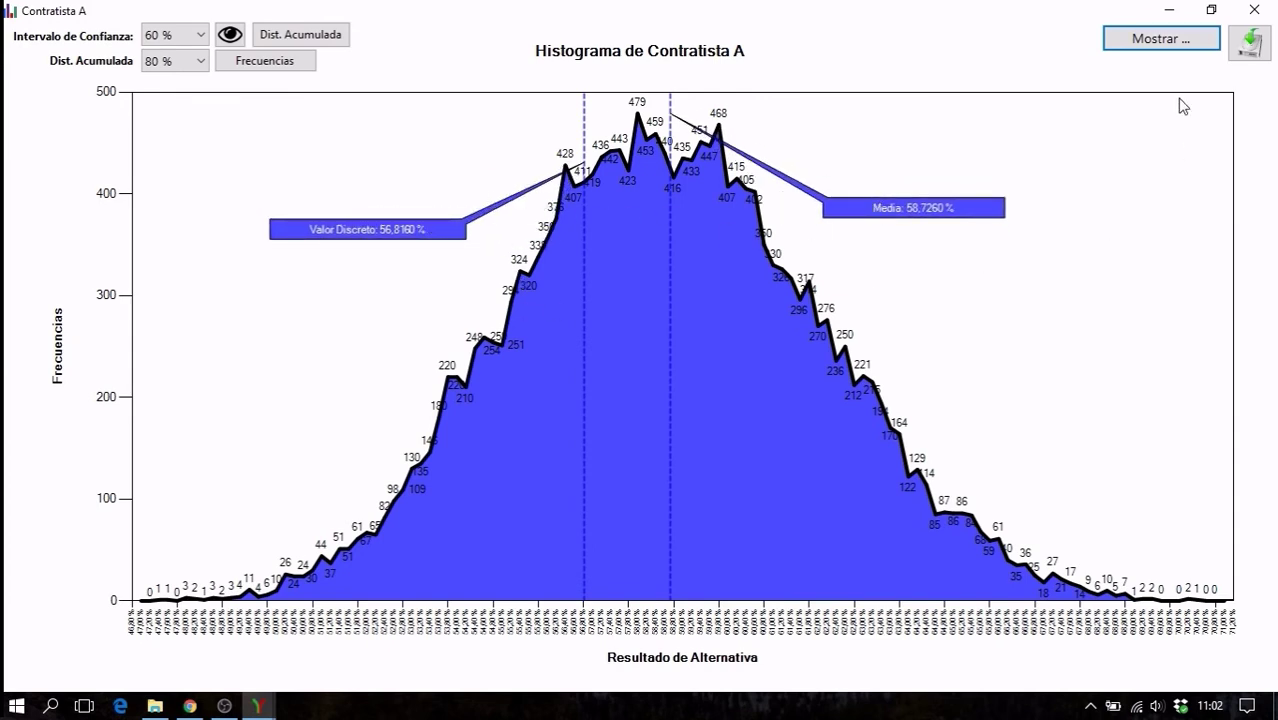
Replace the Media and Valor Discreto markers on Contratista A's histogram with the Nivel de Confianza markers.
{"action": "left_click", "coordinate": [1175, 50]}
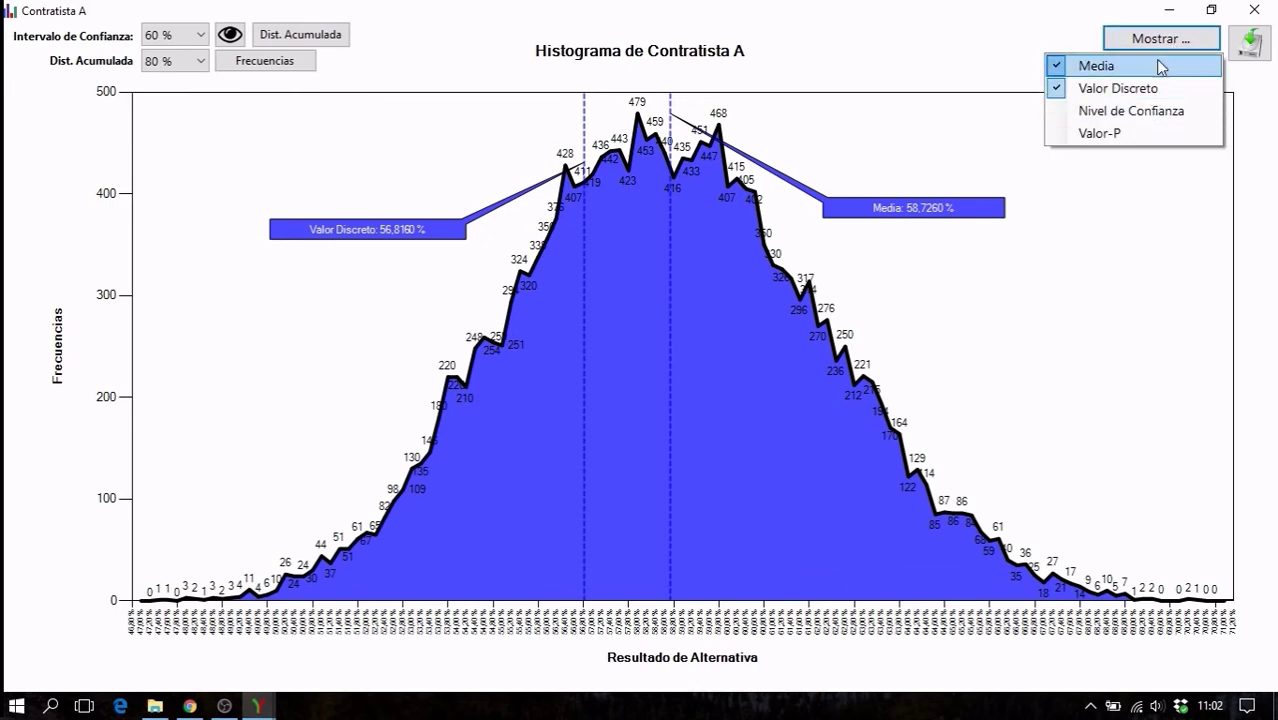
{"action": "left_click", "coordinate": [1150, 65]}
{"action": "left_click", "coordinate": [1157, 47]}
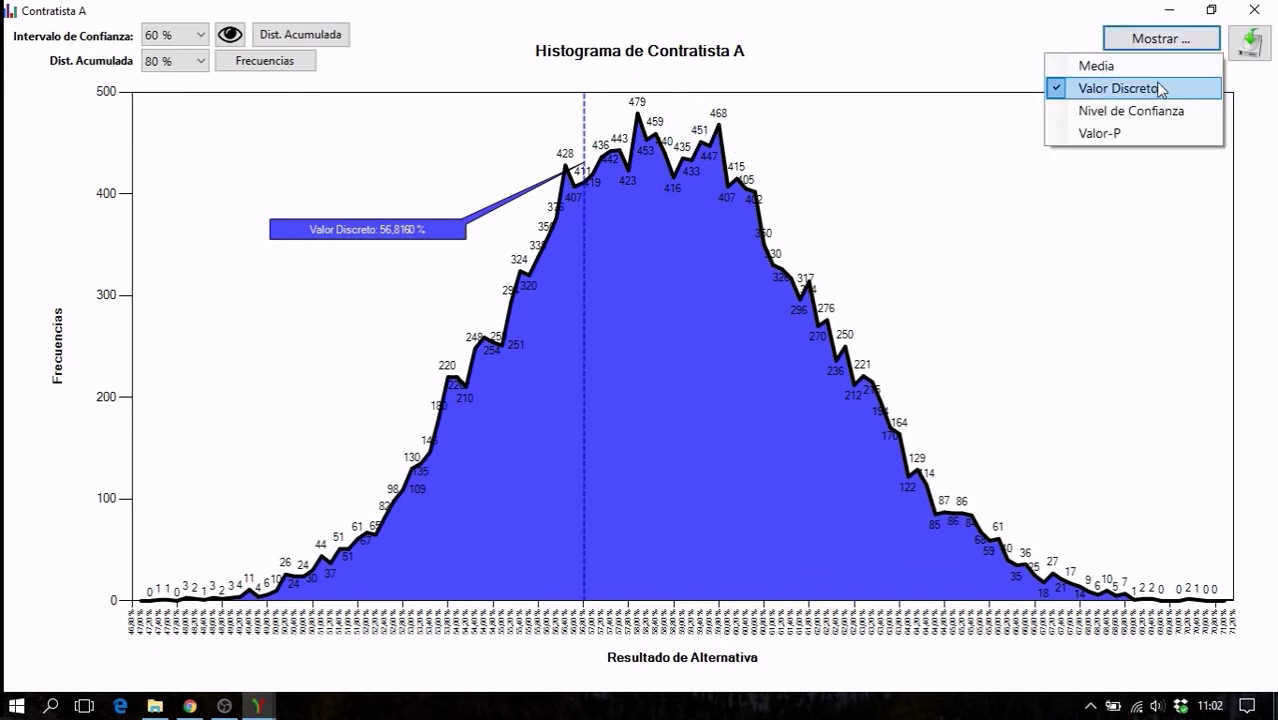
{"action": "left_click", "coordinate": [1150, 88]}
{"action": "left_click", "coordinate": [1163, 48]}
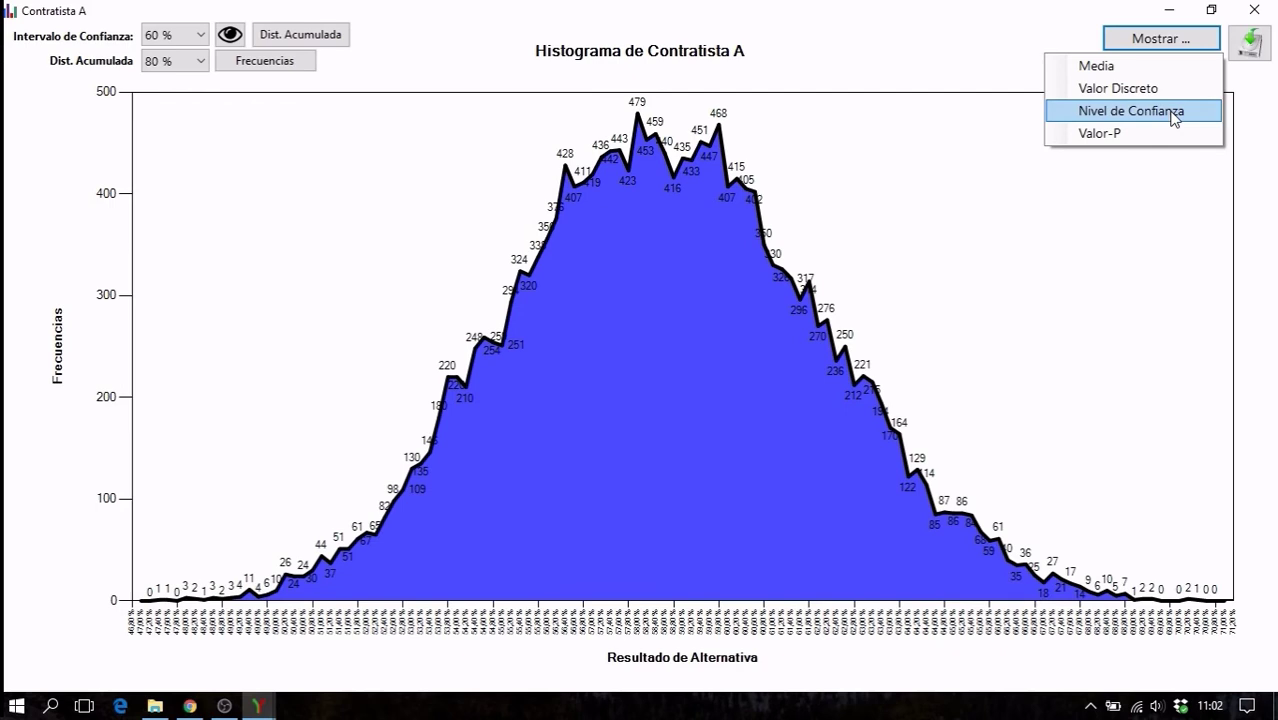
{"action": "left_click", "coordinate": [1160, 111]}
Set the Intervalo de Confianza to 90 % and move the Conf. Inferior and Conf. Superior labels outside the curve.
{"action": "left_click", "coordinate": [180, 35]}
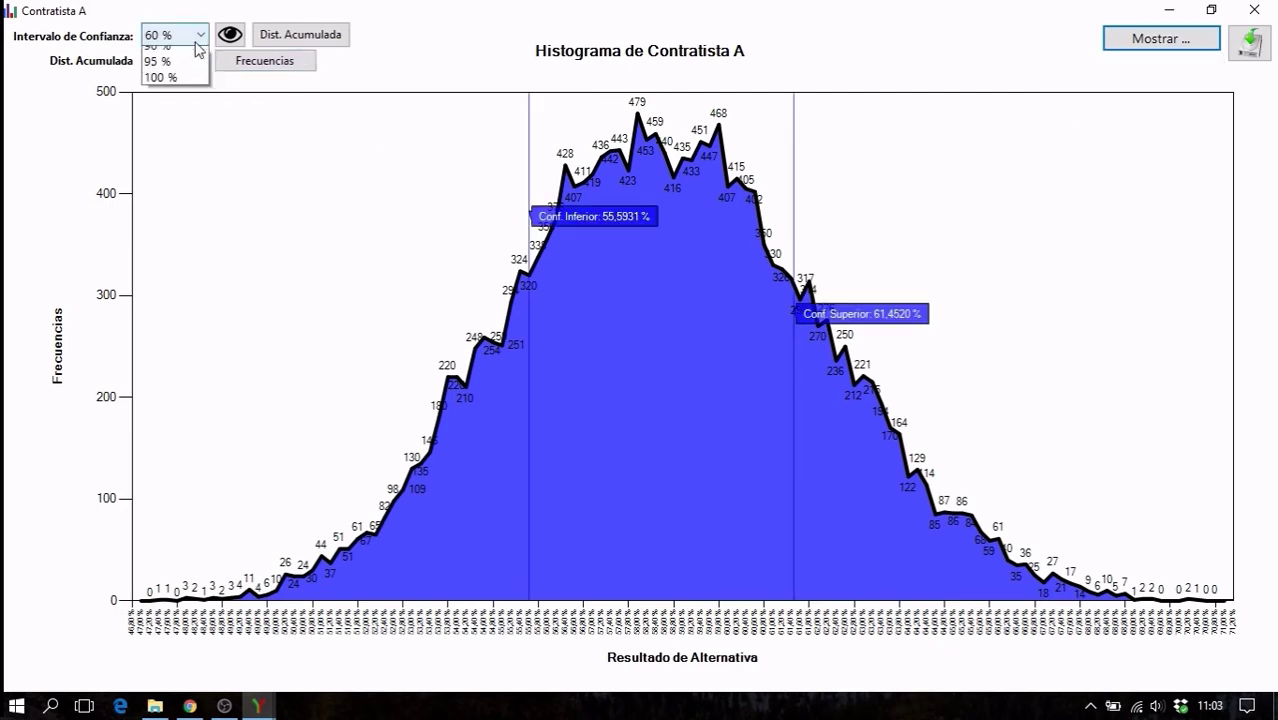
{"action": "left_click", "coordinate": [183, 215]}
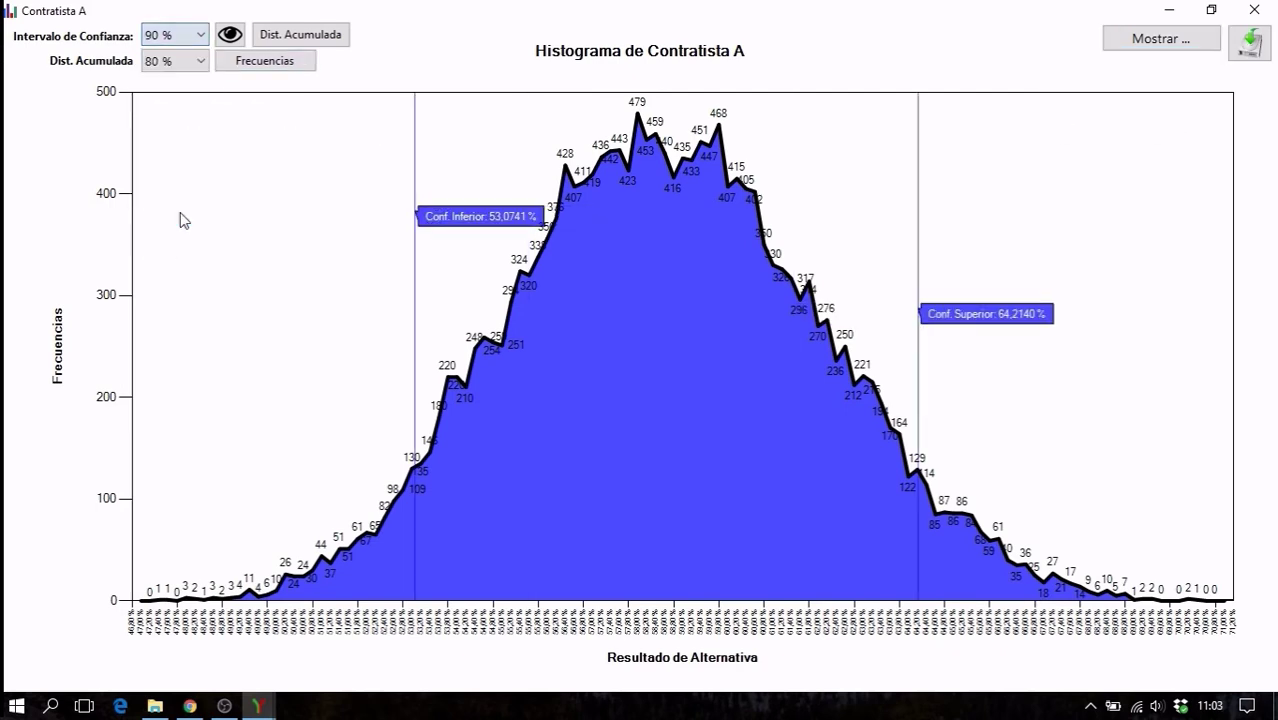
{"action": "left_click_drag", "start_coordinate": [484, 224], "coordinate": [262, 250]}
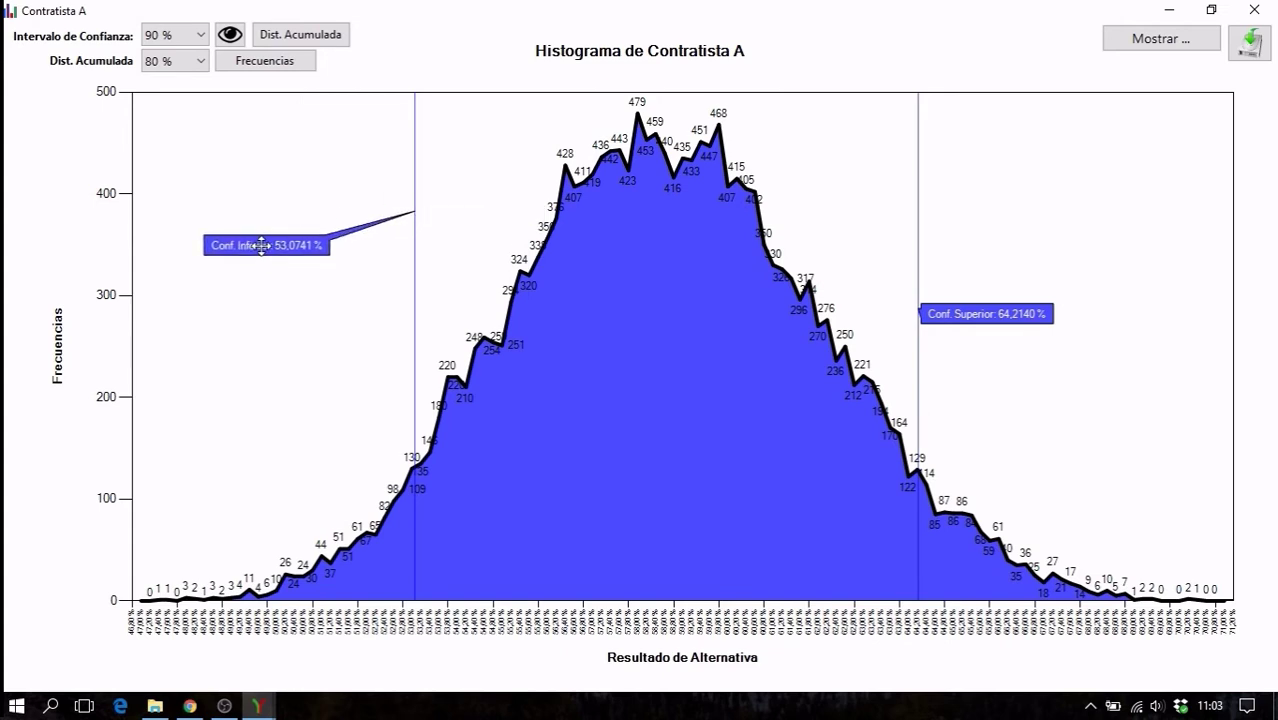
{"action": "left_click_drag", "start_coordinate": [979, 311], "coordinate": [1054, 262]}
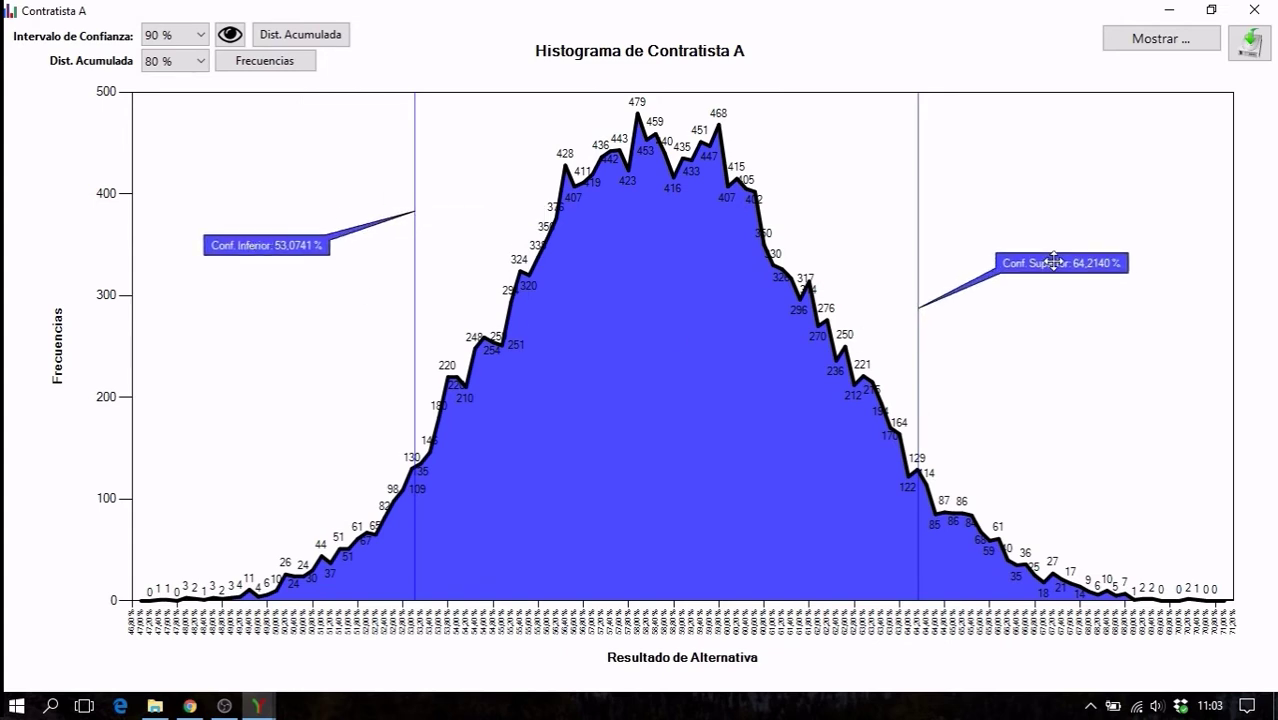
Overlay the cumulative distribution on Contratista A's histogram and show Valor-P in place of the Nivel de Confianza markers.
{"action": "left_click", "coordinate": [335, 40]}
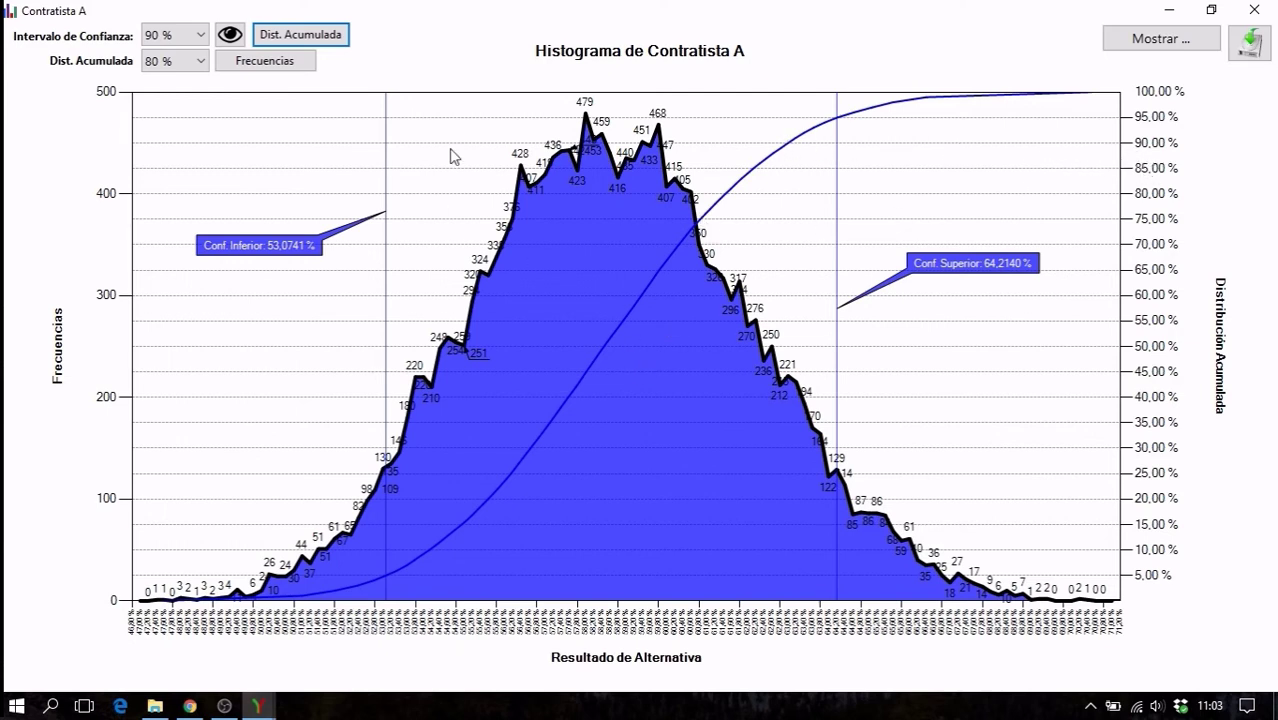
{"action": "left_click", "coordinate": [1162, 45]}
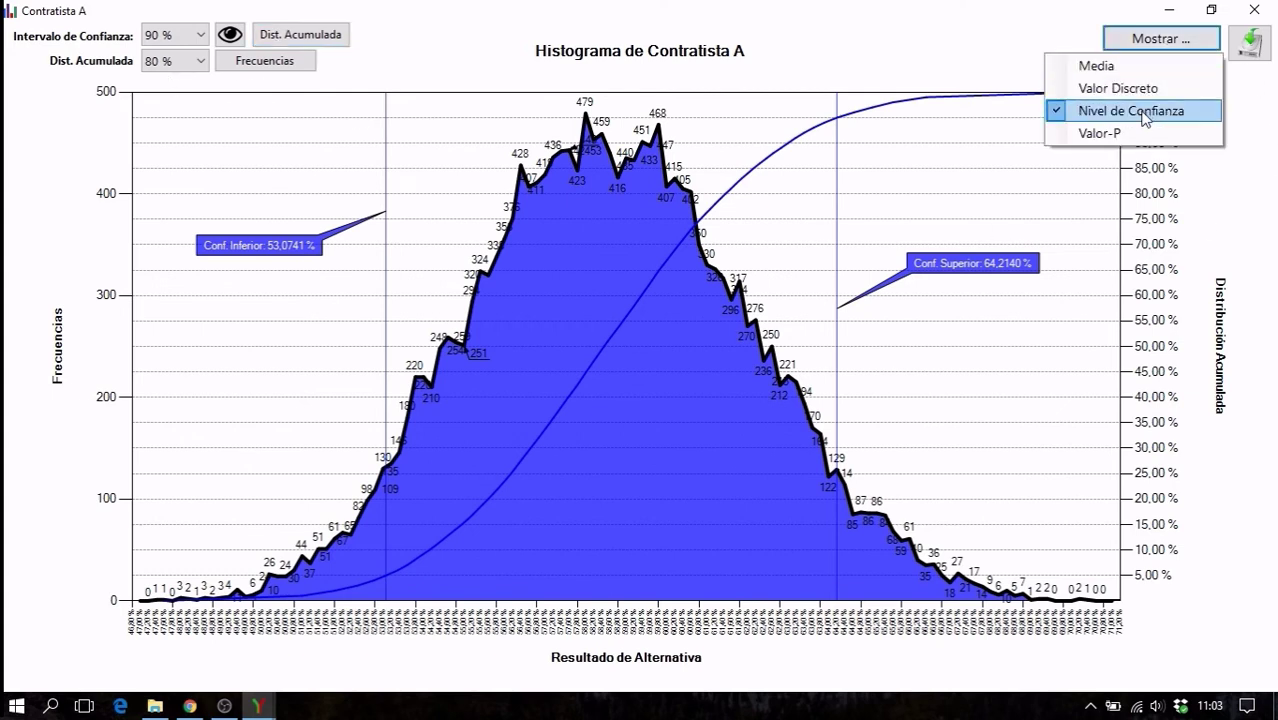
{"action": "left_click", "coordinate": [1145, 113]}
{"action": "left_click", "coordinate": [1152, 46]}
{"action": "left_click", "coordinate": [1130, 134]}
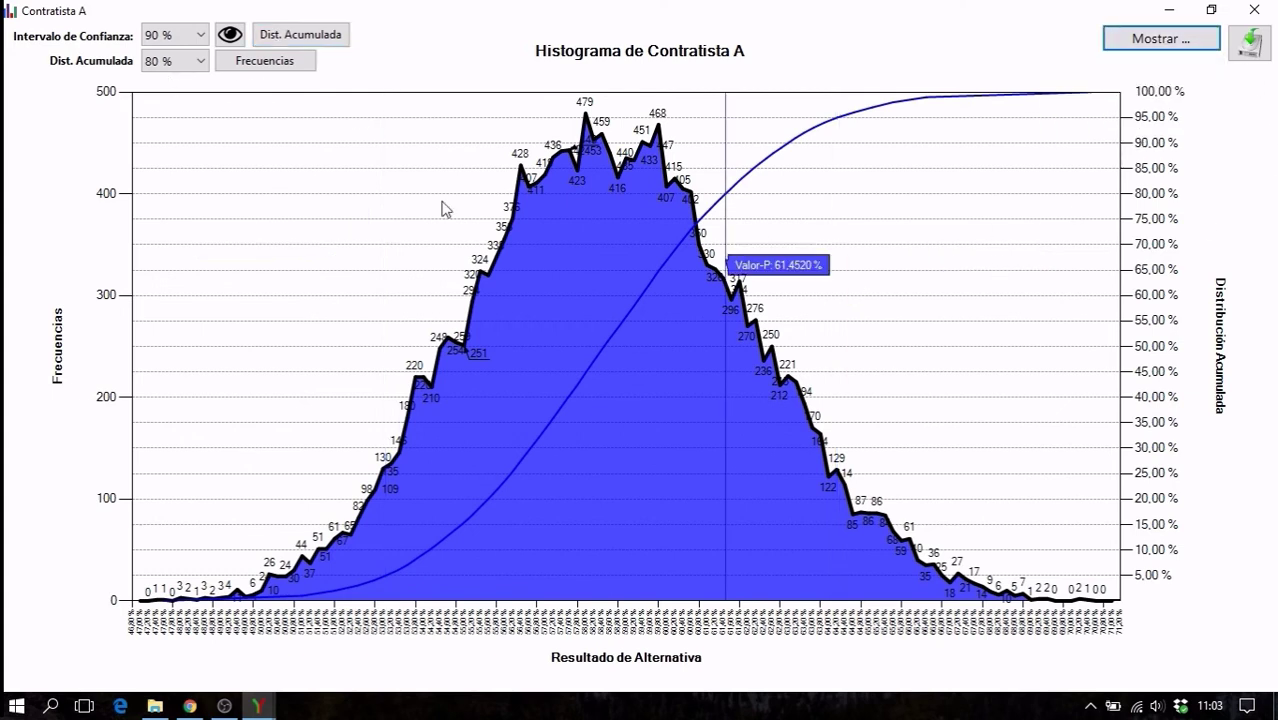
Set the Dist. Acumulada percentage to 90 % and move the Valor-P label clear of the curve.
{"action": "left_click", "coordinate": [156, 64]}
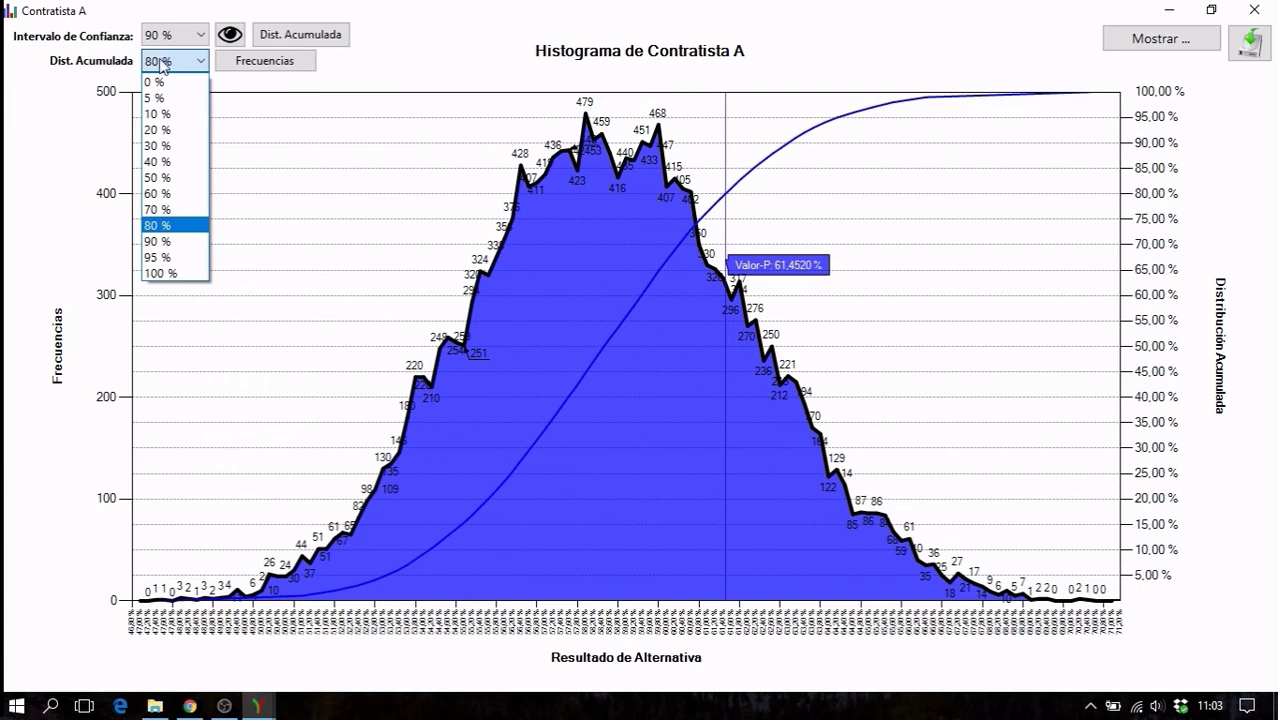
{"action": "left_click", "coordinate": [172, 241]}
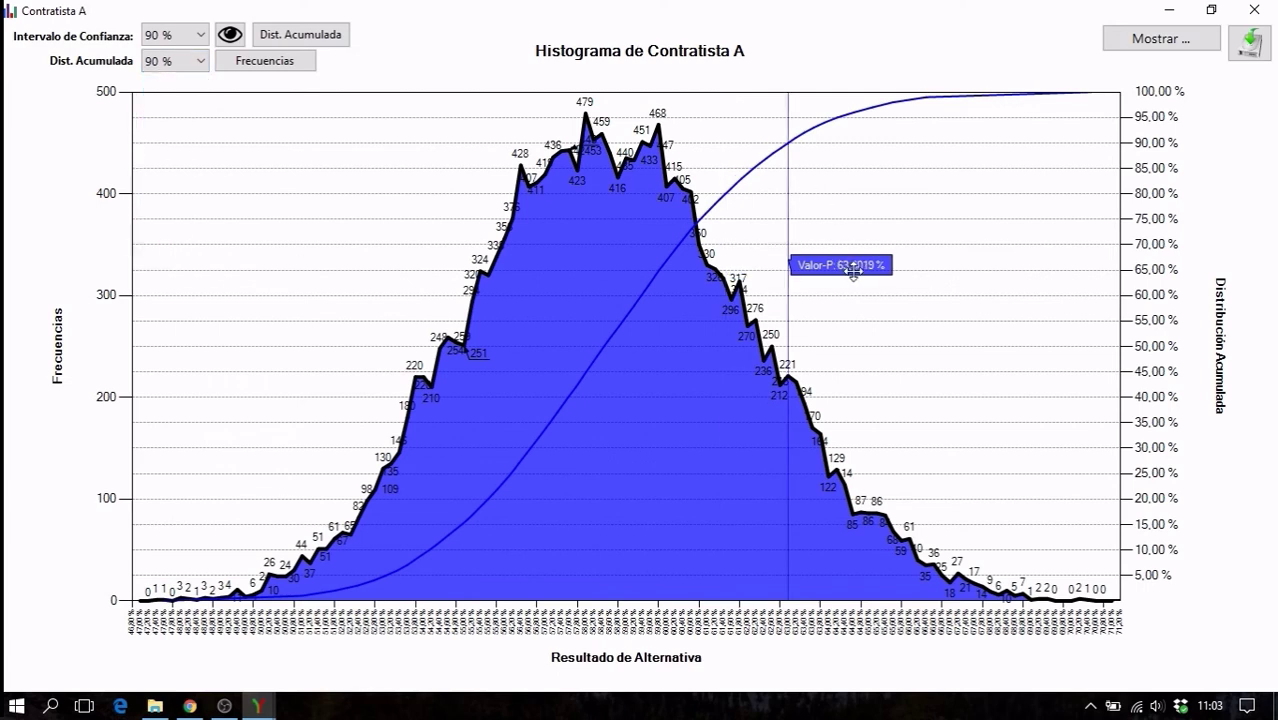
{"action": "left_click_drag", "start_coordinate": [852, 270], "coordinate": [988, 240]}
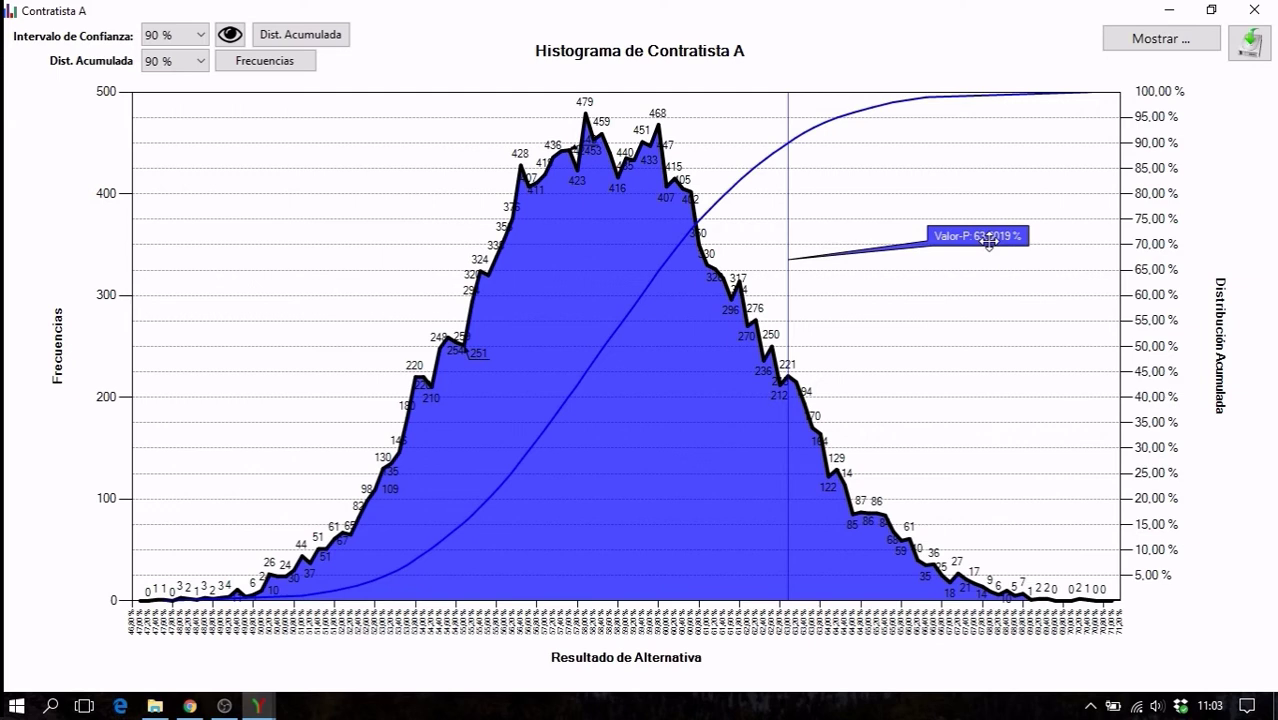
{"action": "left_click_drag", "start_coordinate": [982, 241], "coordinate": [988, 265]}
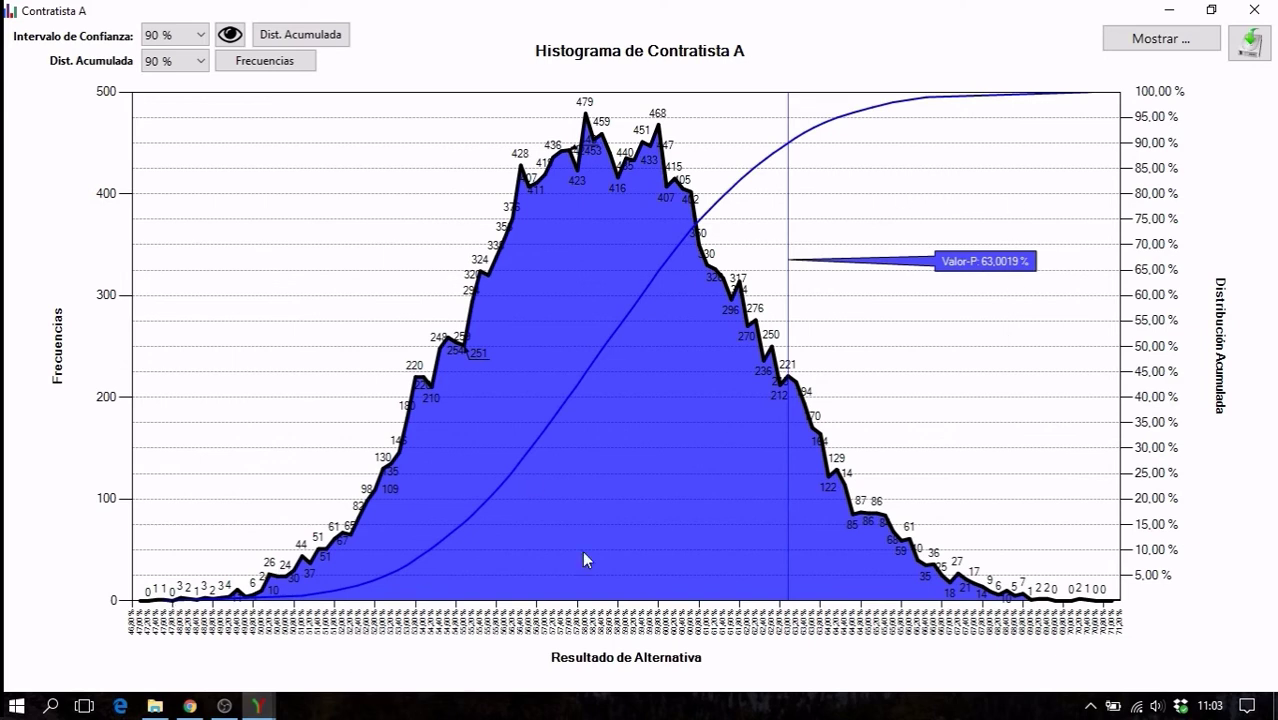
Close Contratista A's histogram, and view Contratista B's histogram before returning to the frequency table.
{"action": "left_click", "coordinate": [1253, 10]}
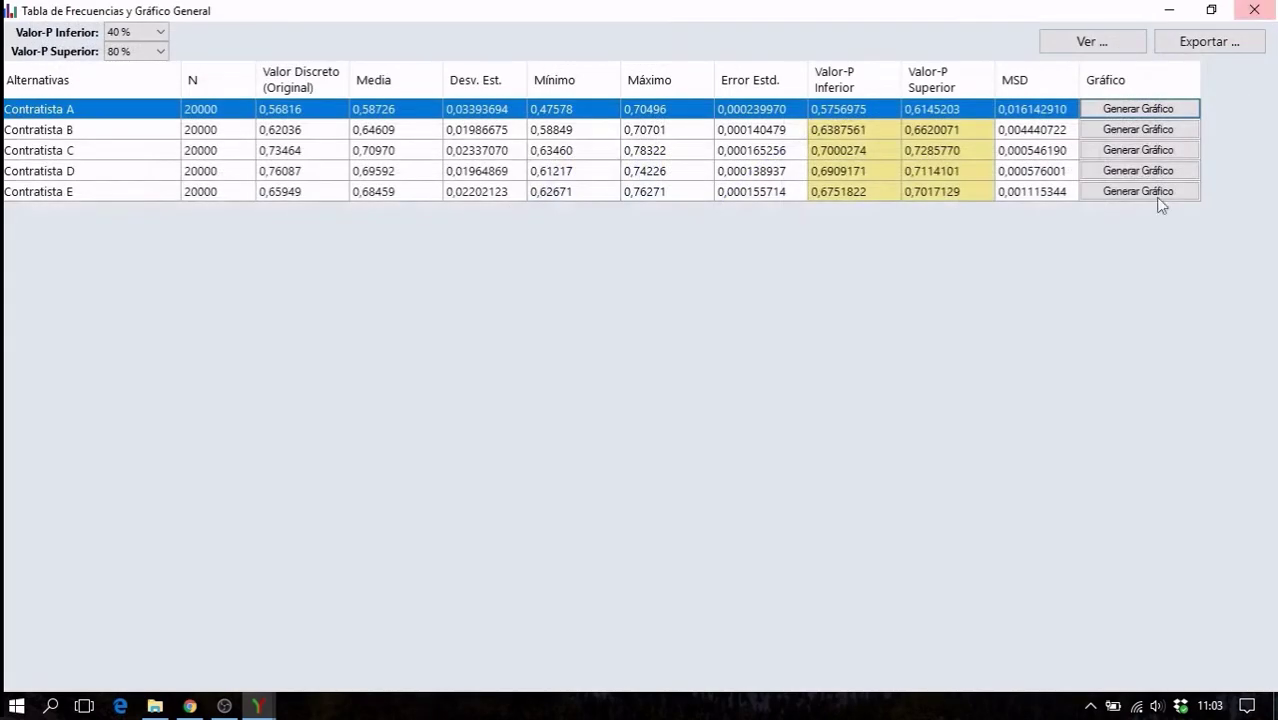
{"action": "left_click", "coordinate": [1138, 130]}
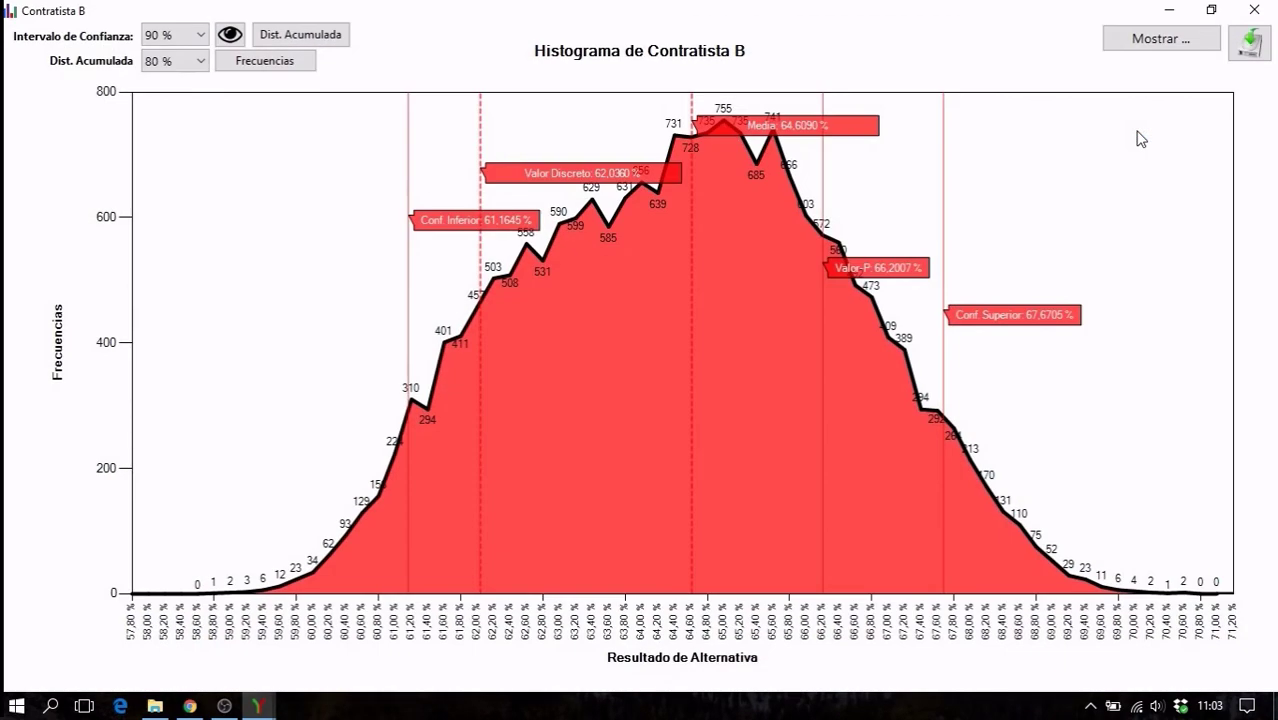
{"action": "left_click", "coordinate": [1256, 12]}
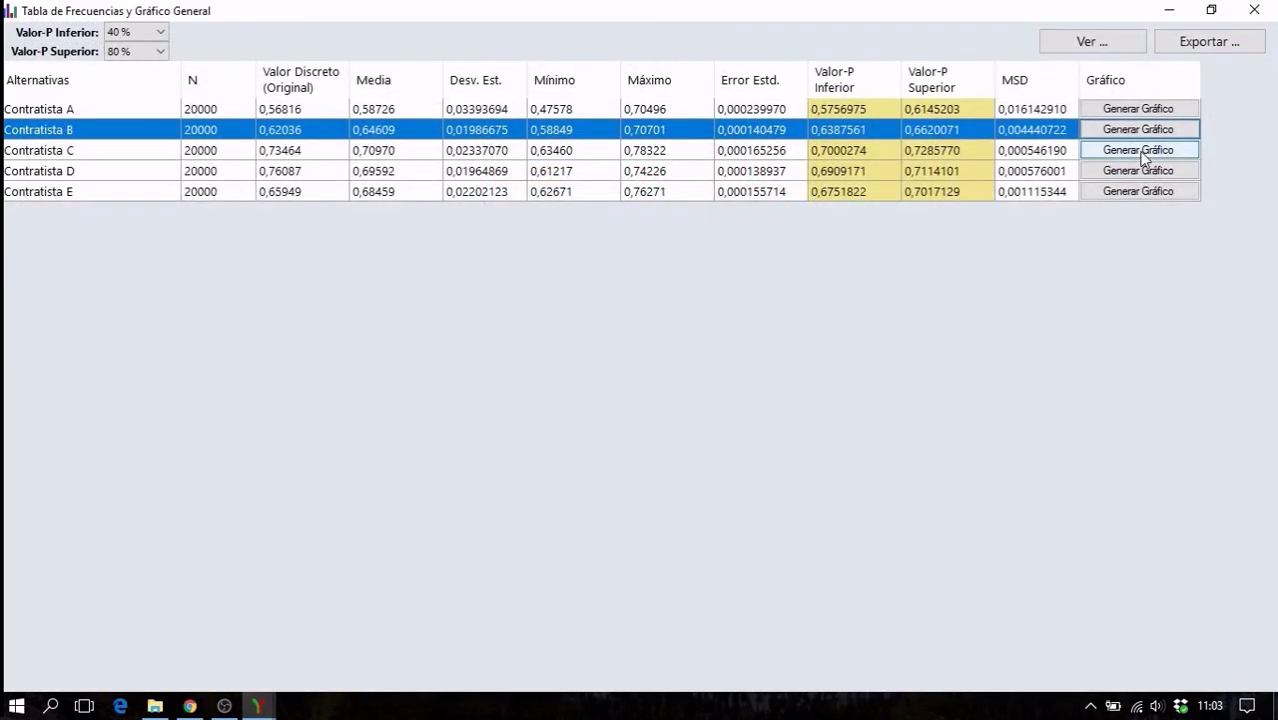
View Contratista C's histogram with the cumulative distribution overlaid, and move the Media, Valor Discreto and Valor-P labels aside before closing it.
{"action": "left_click", "coordinate": [1141, 151]}
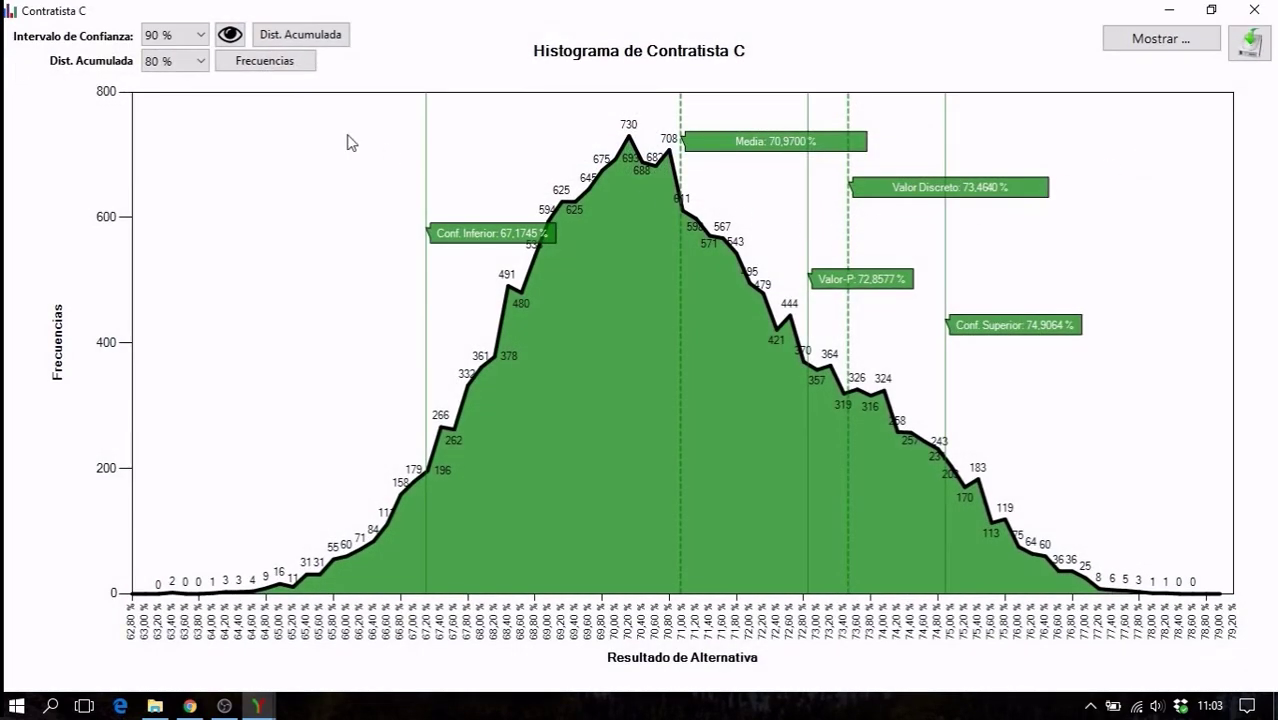
{"action": "left_click", "coordinate": [322, 40]}
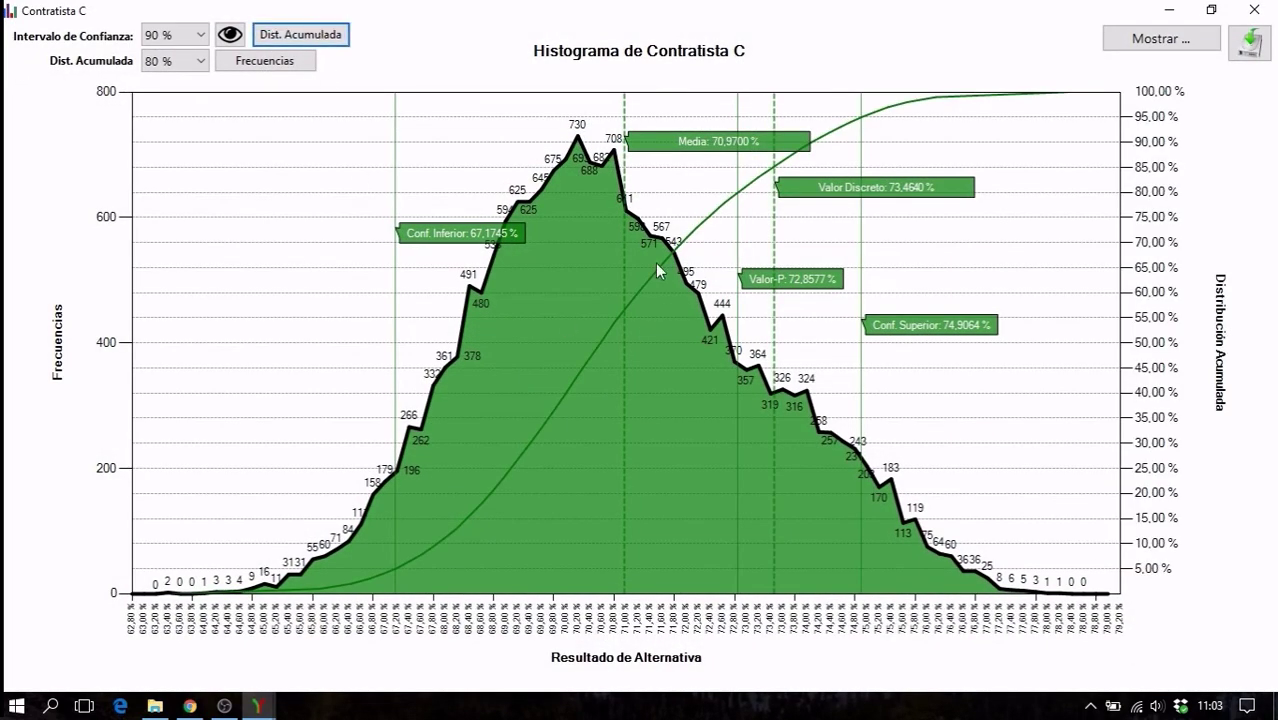
{"action": "left_click_drag", "start_coordinate": [912, 187], "coordinate": [957, 230]}
{"action": "left_click_drag", "start_coordinate": [731, 144], "coordinate": [760, 173]}
{"action": "left_click_drag", "start_coordinate": [912, 222], "coordinate": [942, 214]}
{"action": "left_click_drag", "start_coordinate": [744, 174], "coordinate": [378, 176]}
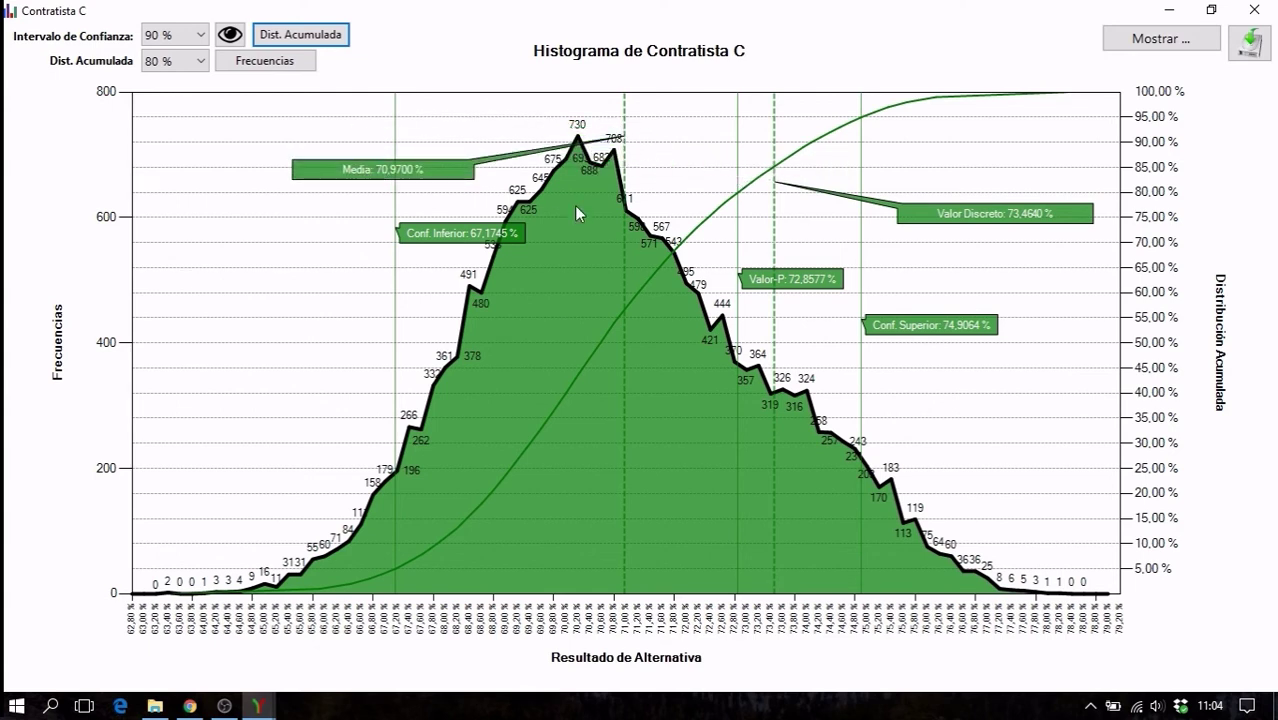
{"action": "left_click_drag", "start_coordinate": [1007, 203], "coordinate": [1055, 166]}
{"action": "left_click_drag", "start_coordinate": [786, 278], "coordinate": [599, 382]}
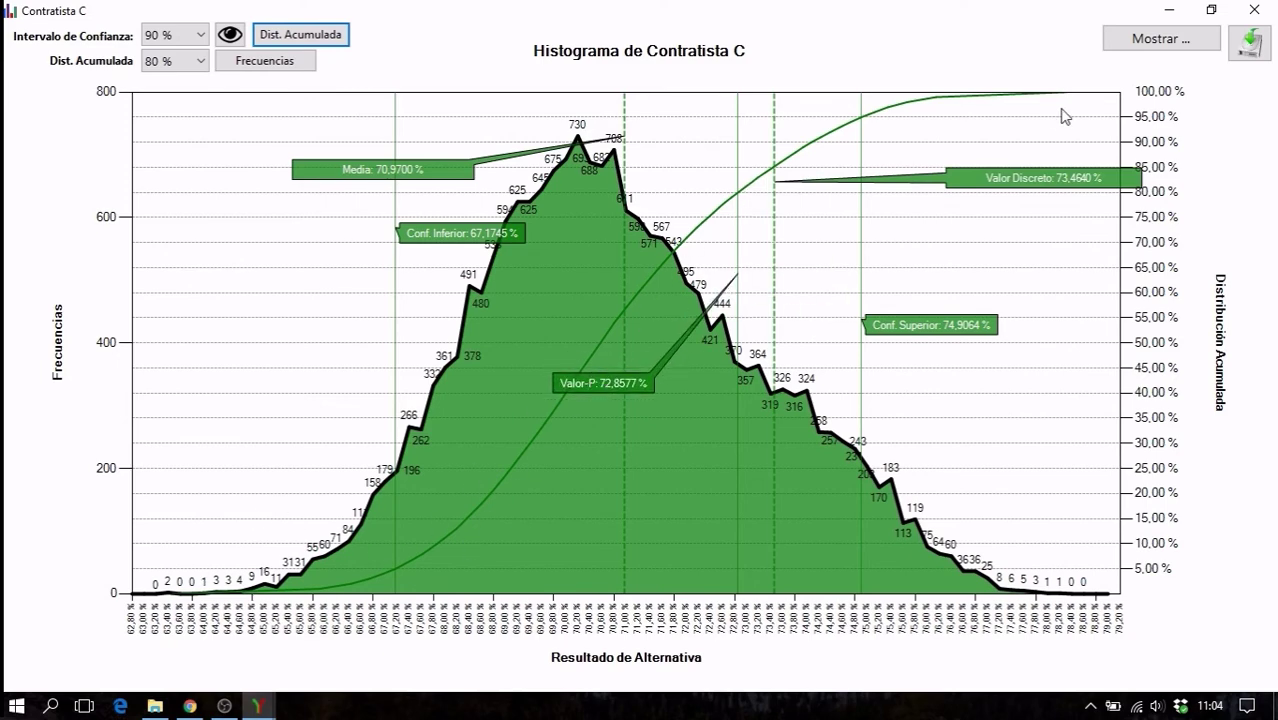
{"action": "left_click", "coordinate": [1274, 8]}
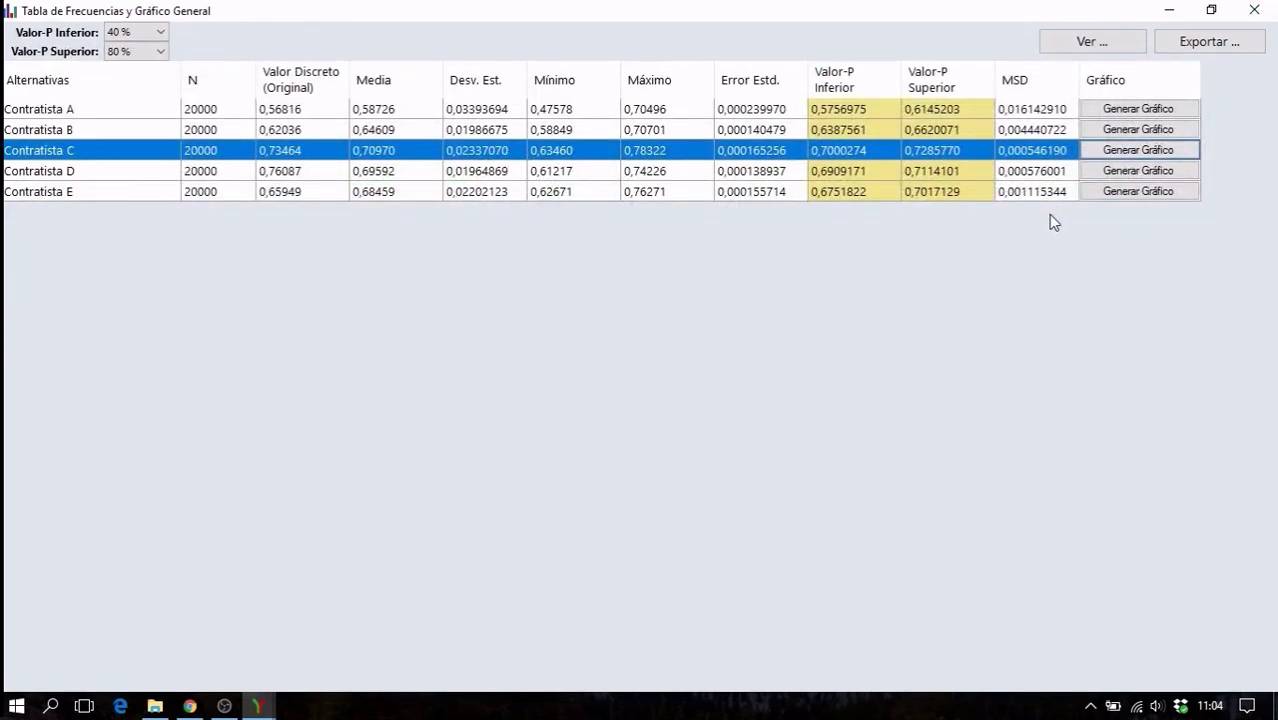
Open the Vector de Prioridad Compuesto Probabilístico chart maximized and hide all its marker lines and labels.
{"action": "left_click", "coordinate": [1115, 45]}
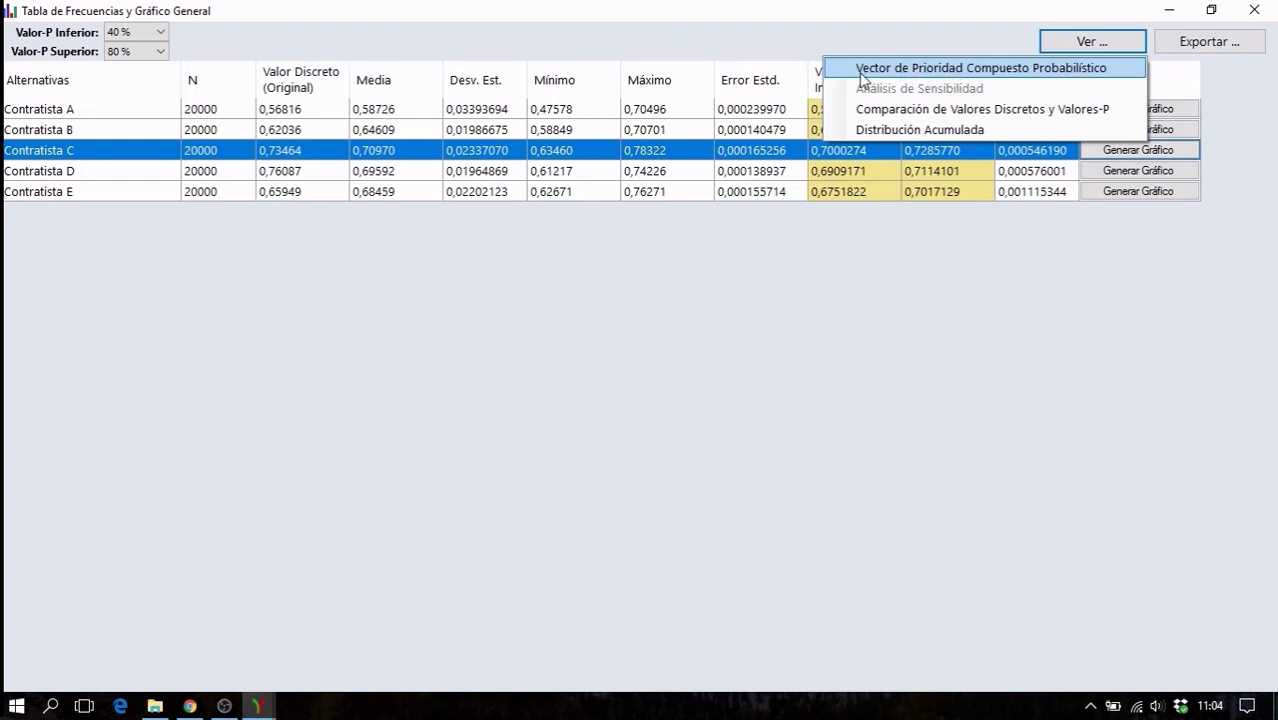
{"action": "left_click", "coordinate": [861, 74]}
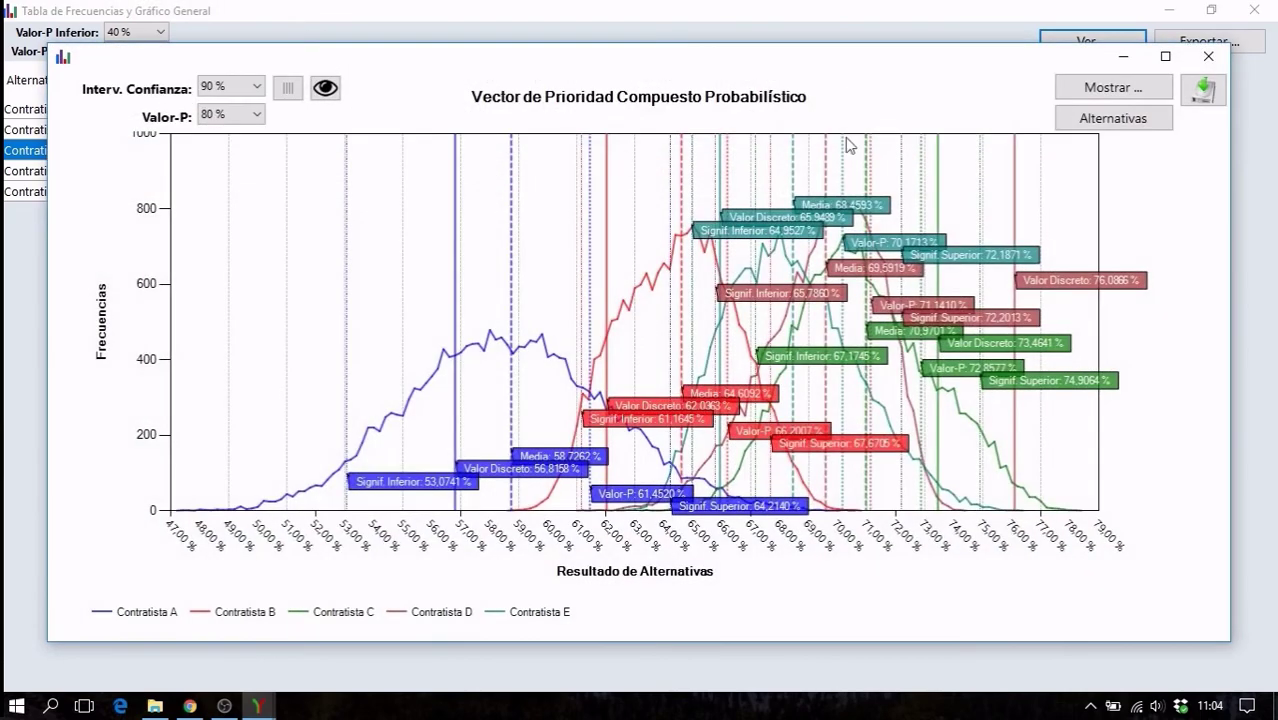
{"action": "left_click", "coordinate": [1168, 58]}
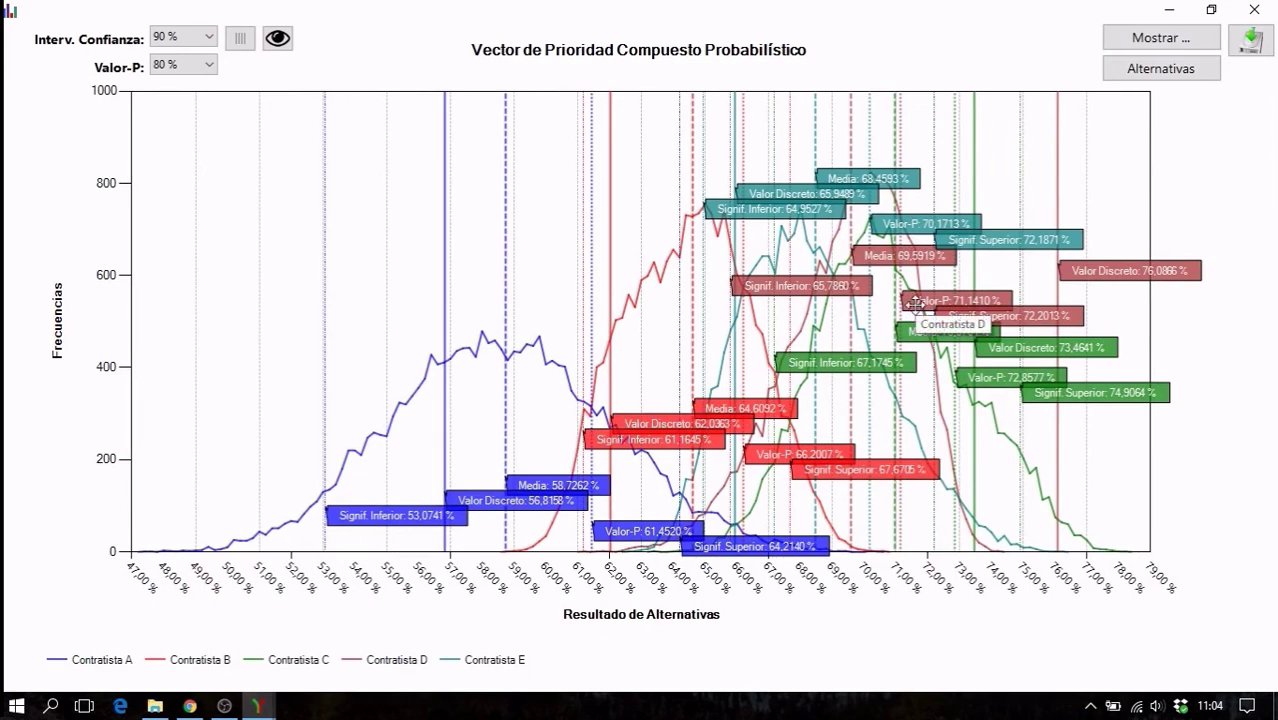
{"action": "left_click", "coordinate": [284, 45]}
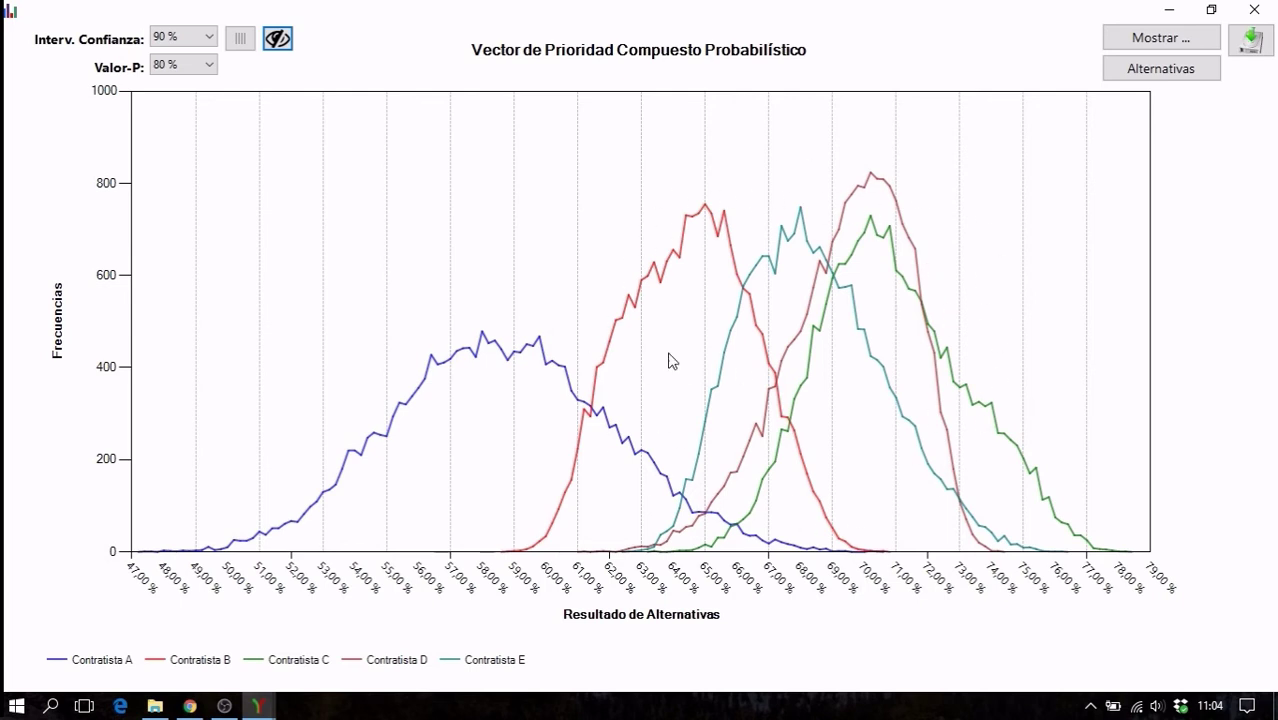
Hide Contratista A's curve and show the Valores Discretos markers, shifting Contratista E's Valor Discreto label aside.
{"action": "left_click", "coordinate": [1168, 72]}
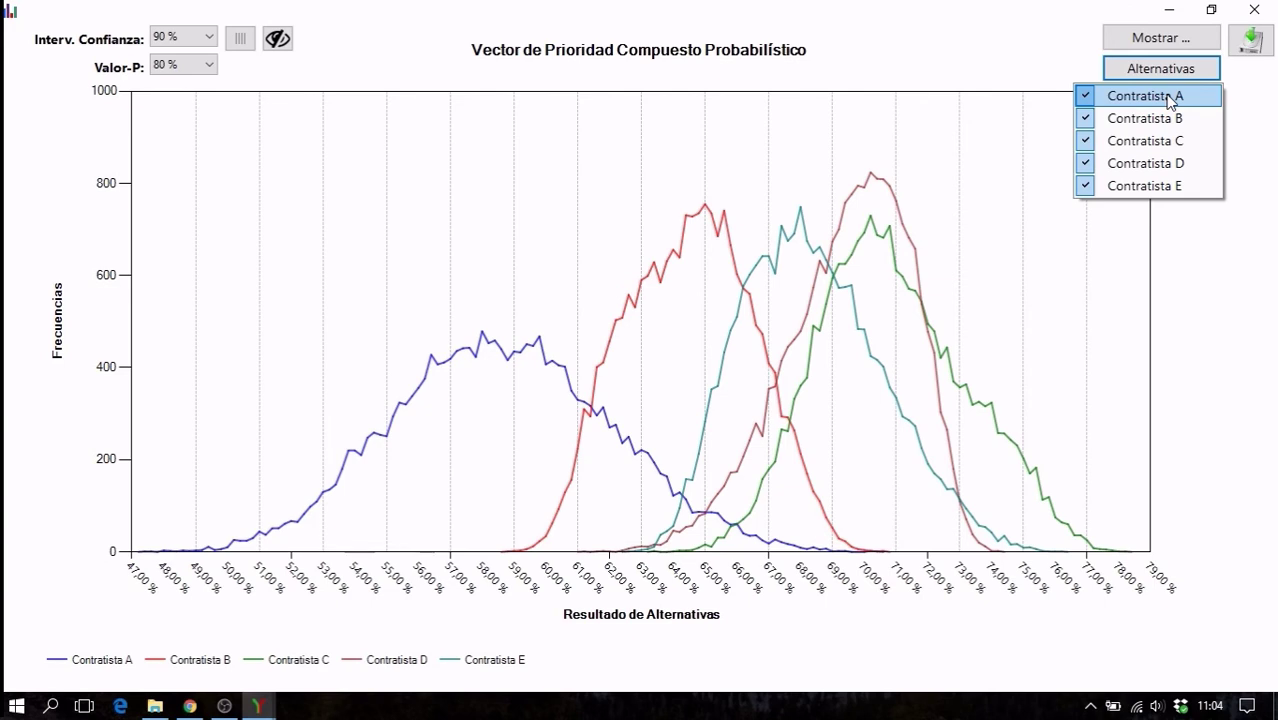
{"action": "left_click", "coordinate": [1170, 99]}
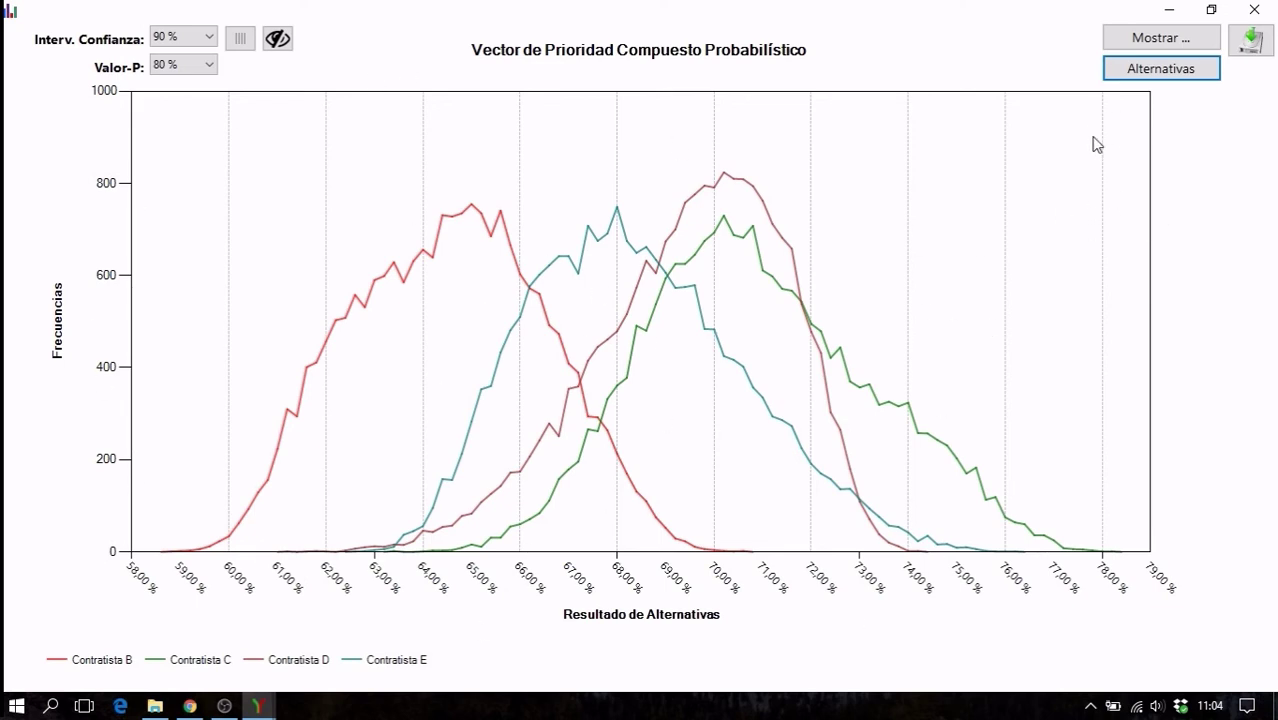
{"action": "left_click", "coordinate": [1155, 42]}
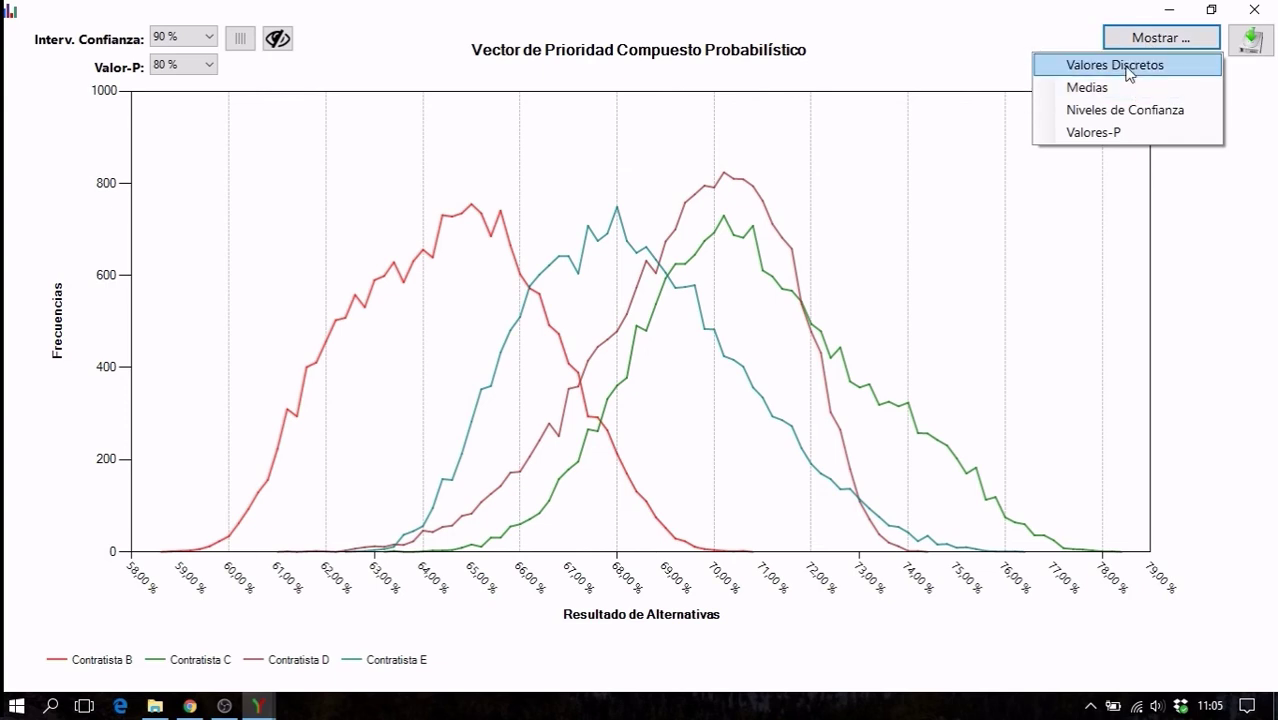
{"action": "left_click", "coordinate": [1129, 66]}
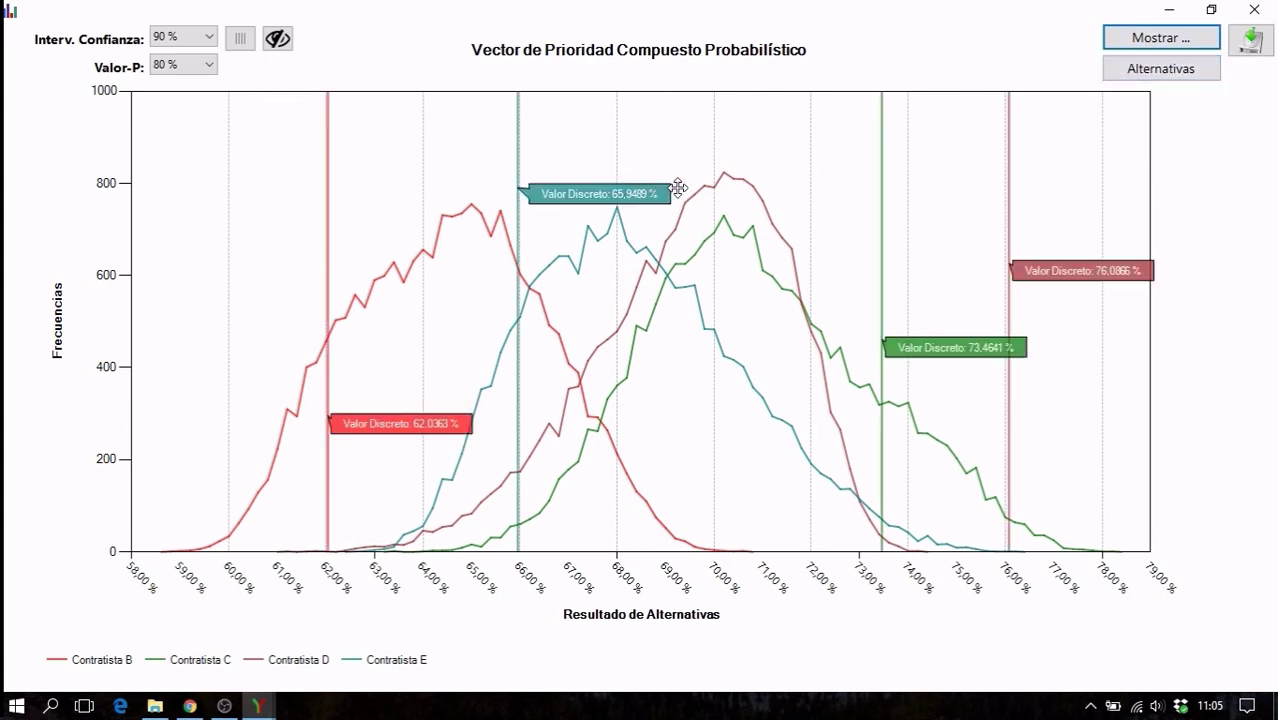
{"action": "left_click_drag", "start_coordinate": [660, 193], "coordinate": [750, 171]}
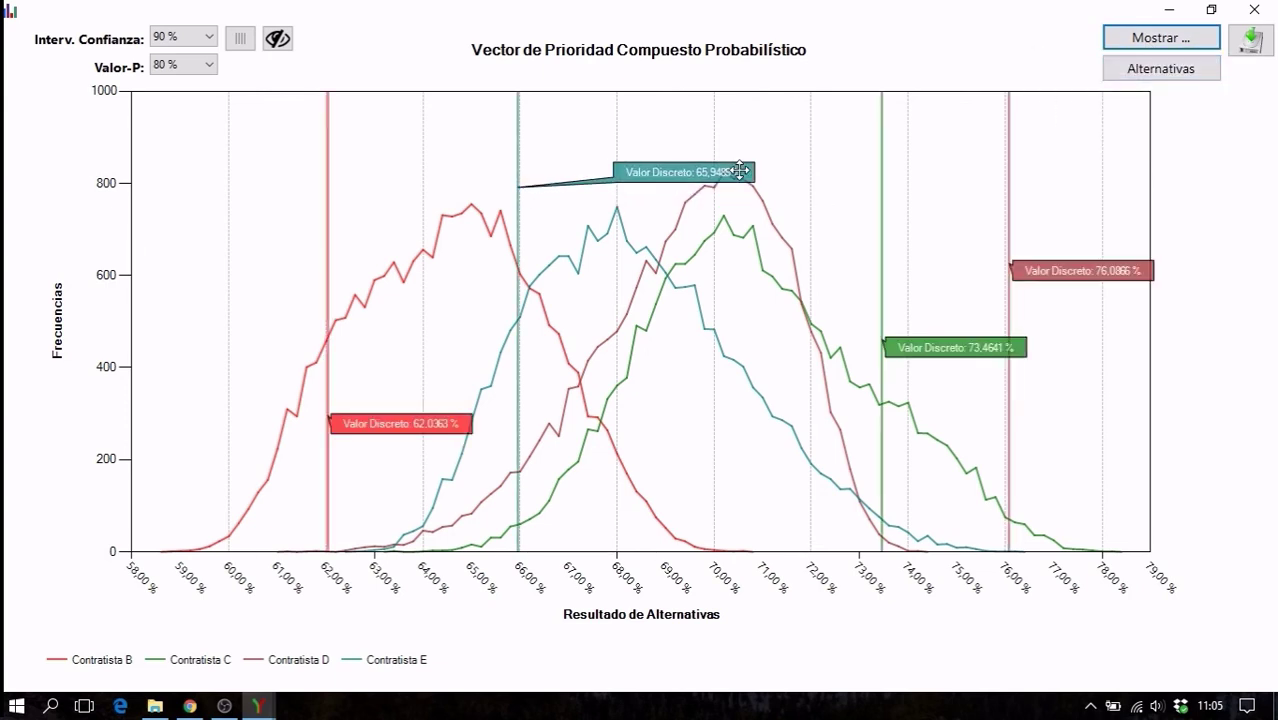
Add the Medias markers and separate Contratista B's Media label and the Valor Discreto labels of Contratistas E and C from the others.
{"action": "left_click", "coordinate": [1156, 44]}
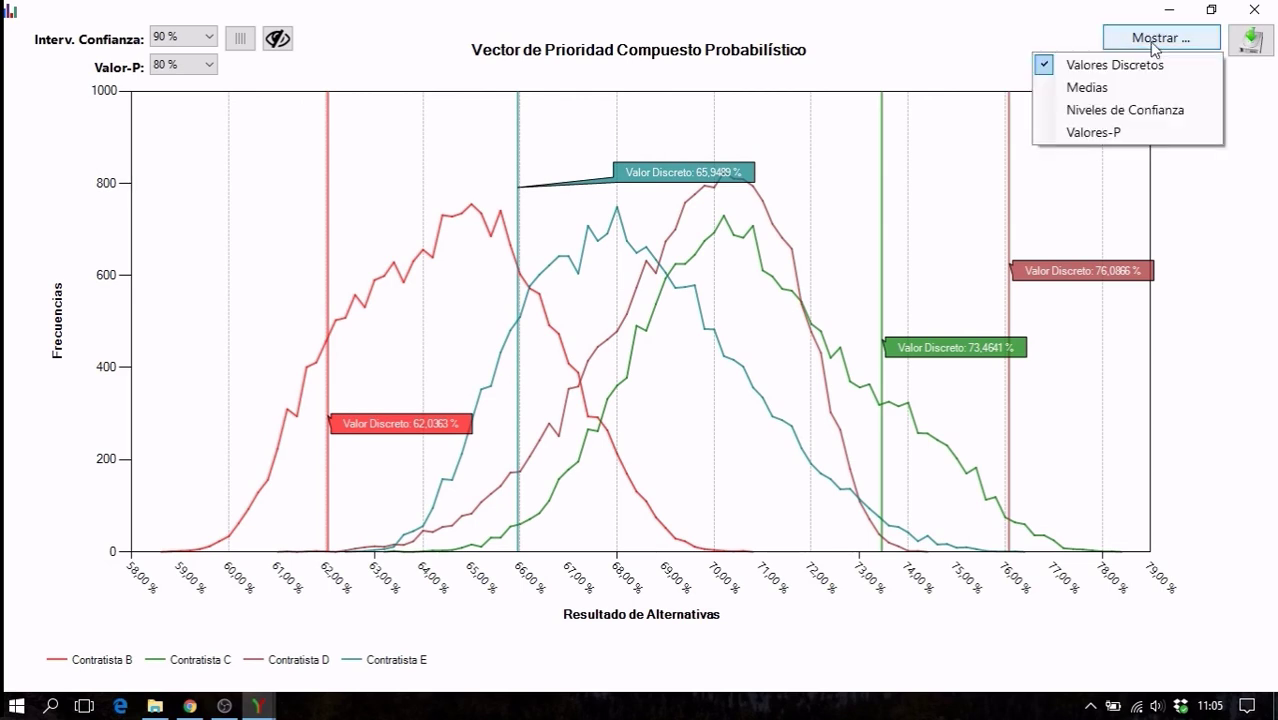
{"action": "left_click", "coordinate": [1159, 88]}
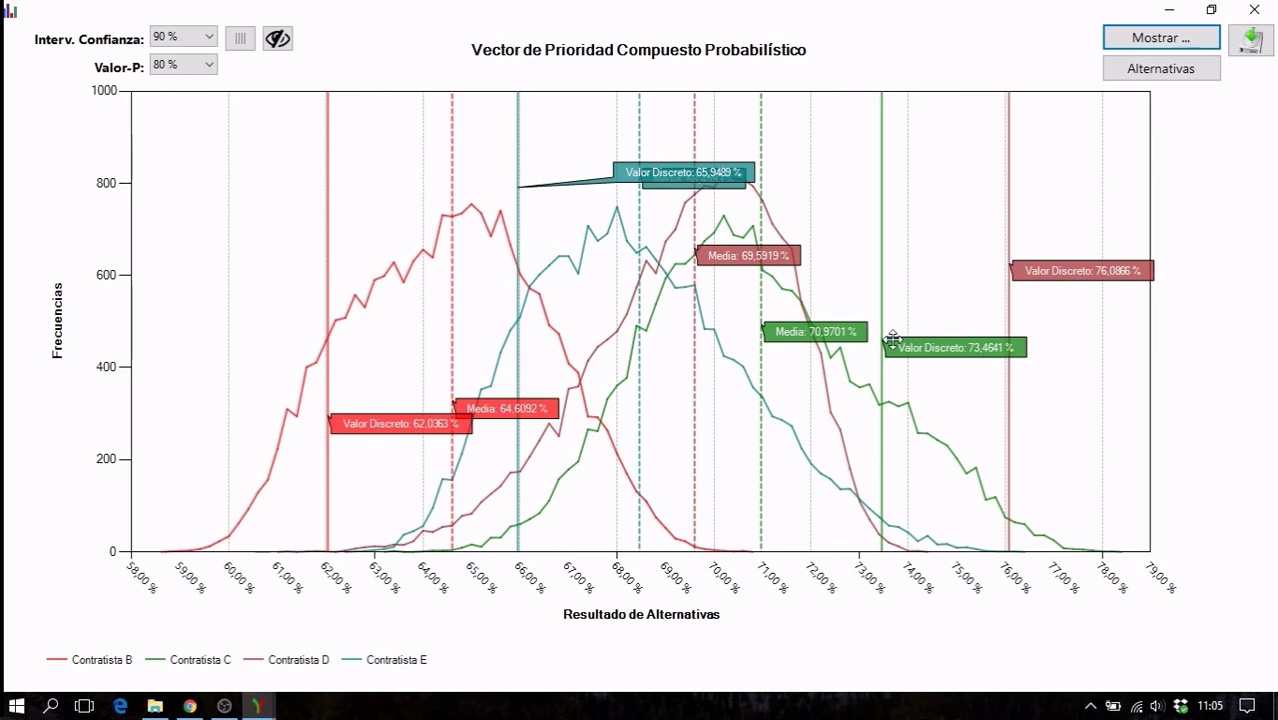
{"action": "left_click_drag", "start_coordinate": [524, 406], "coordinate": [587, 358]}
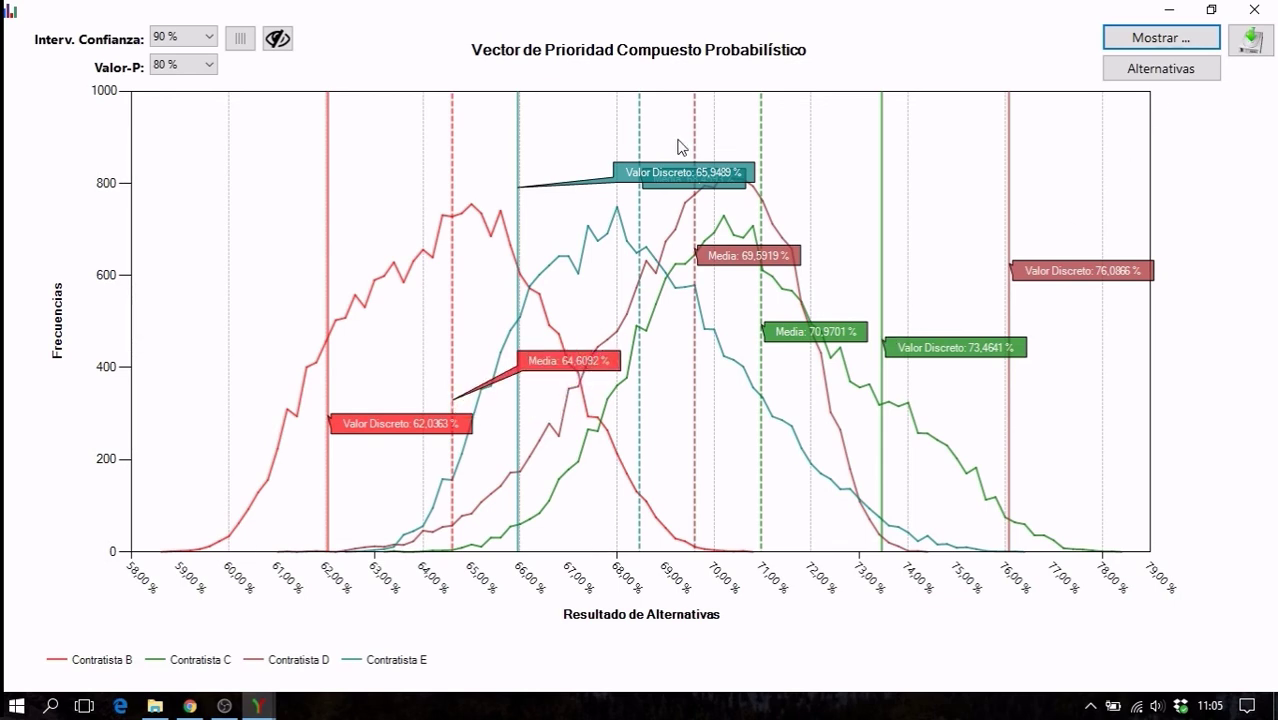
{"action": "left_click_drag", "start_coordinate": [668, 170], "coordinate": [397, 233]}
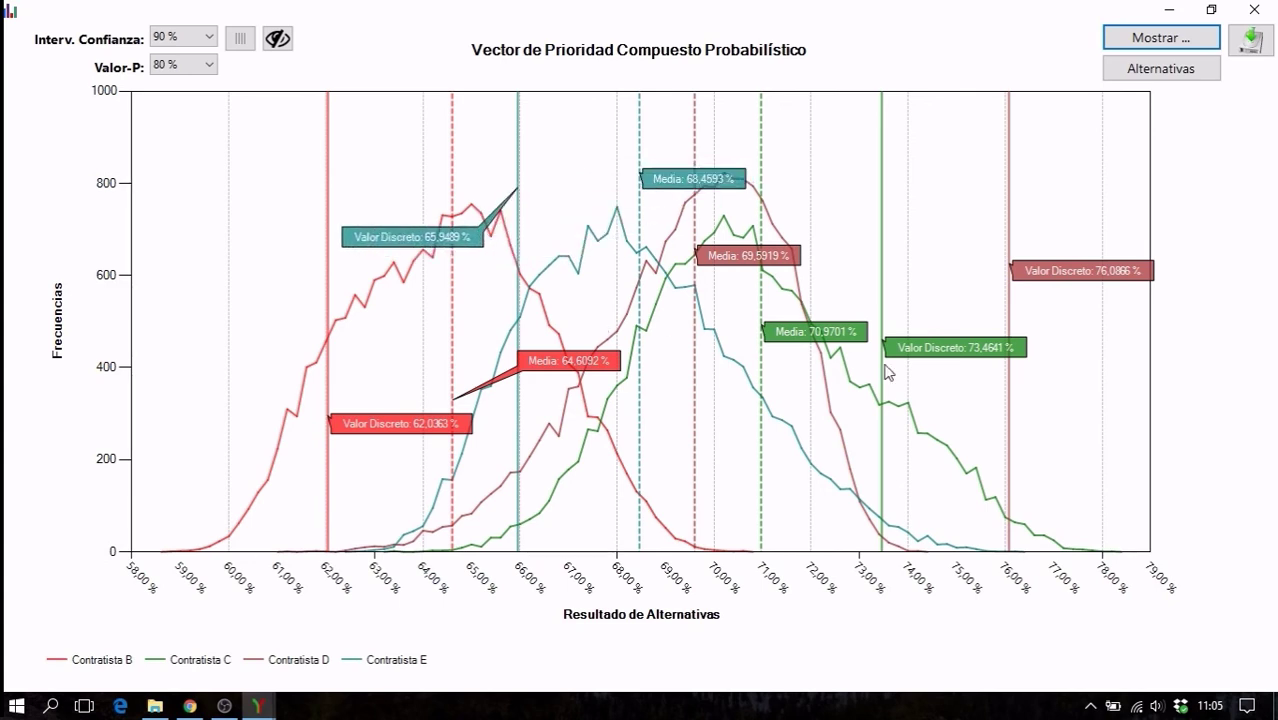
{"action": "left_click_drag", "start_coordinate": [955, 346], "coordinate": [1002, 374]}
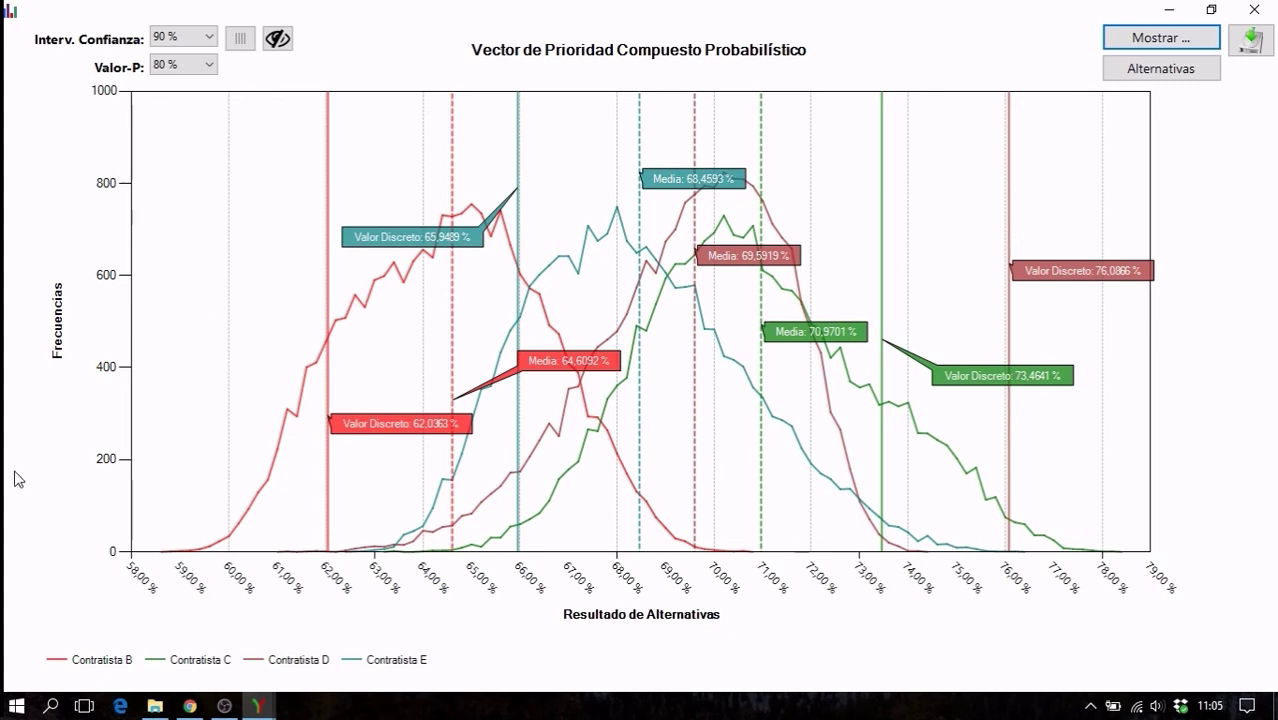
Hide Contratista B's curve and move Contratista D's Media label below the curve peaks, closing the priority vector chart when done.
{"action": "left_click", "coordinate": [1140, 70]}
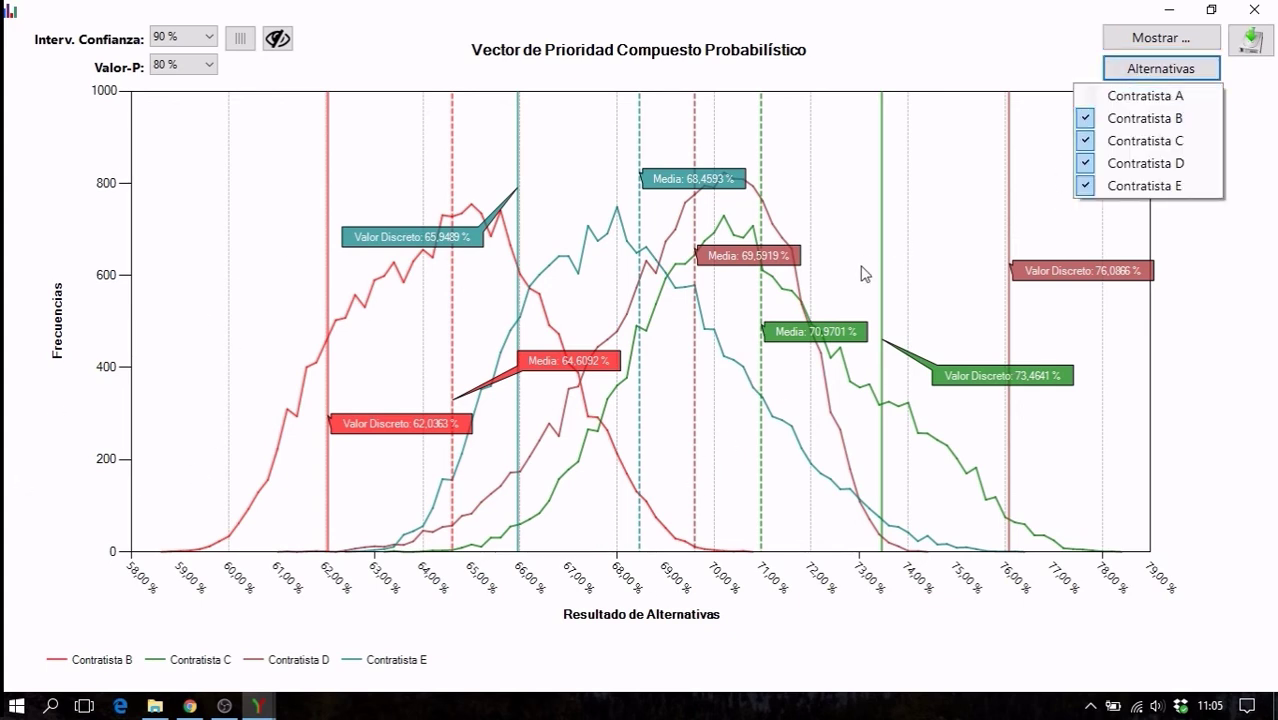
{"action": "left_click", "coordinate": [1125, 118]}
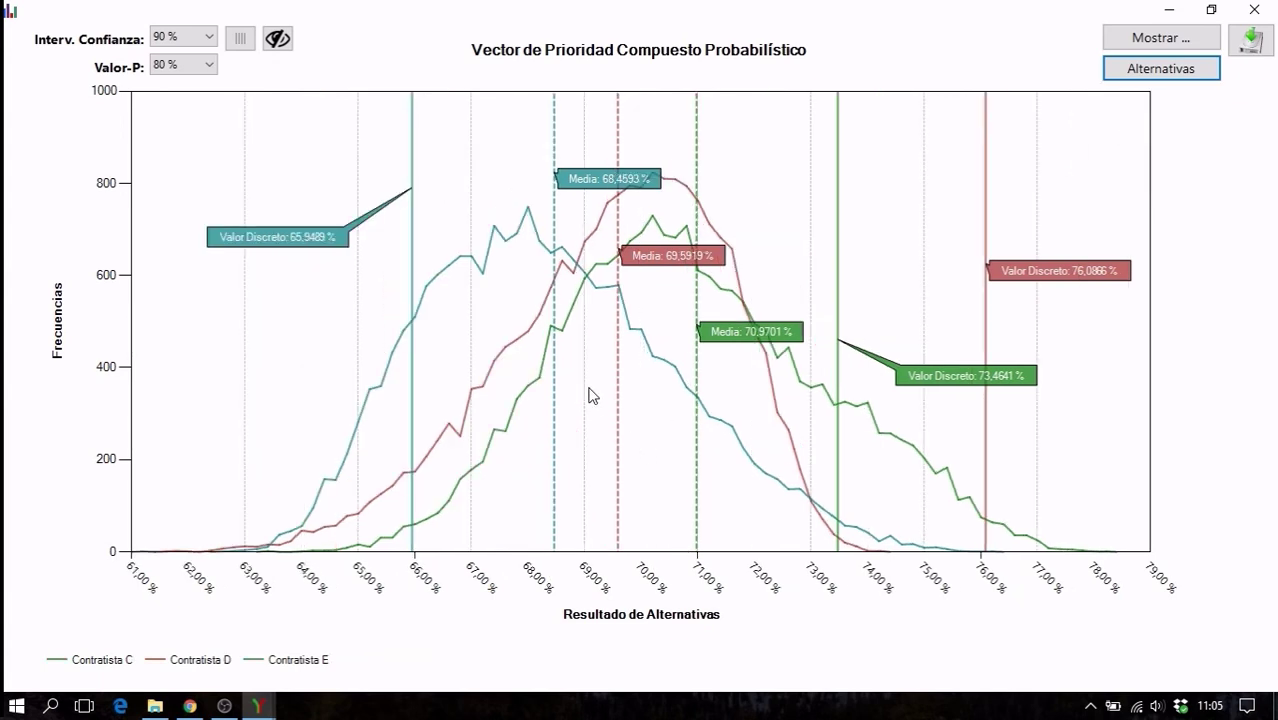
{"action": "left_click_drag", "start_coordinate": [668, 258], "coordinate": [671, 402]}
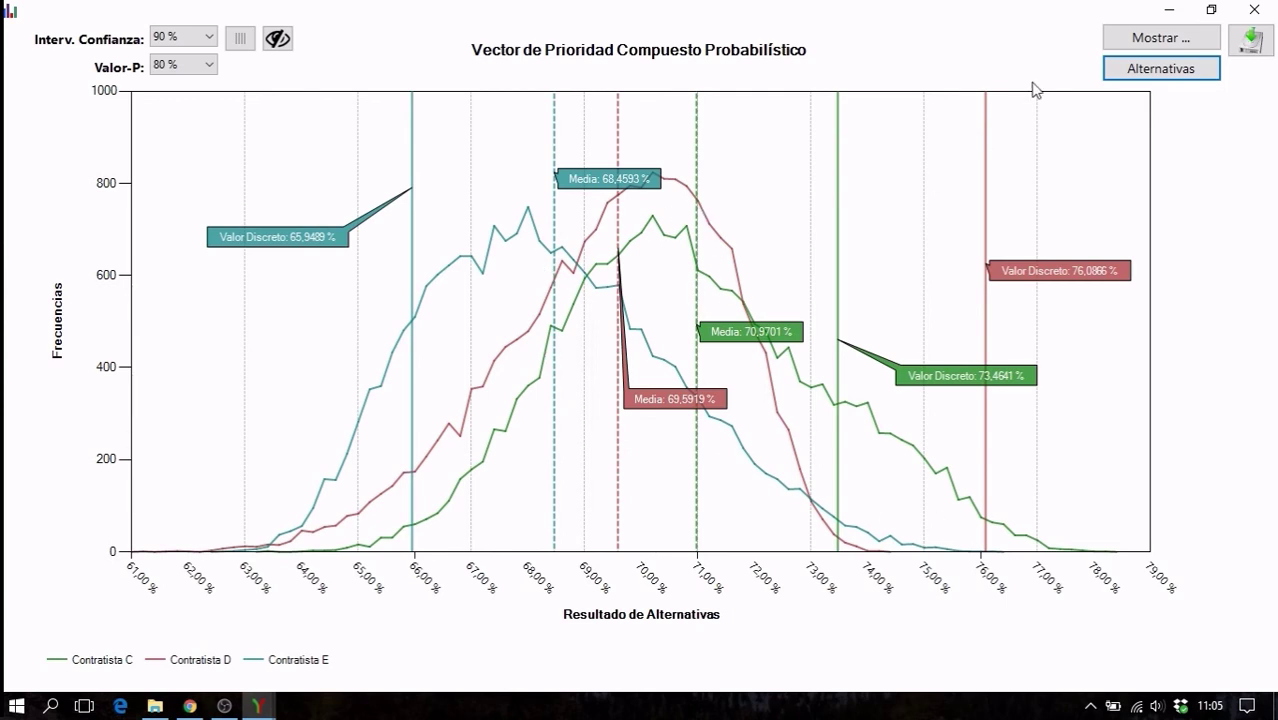
{"action": "left_click", "coordinate": [1272, 8]}
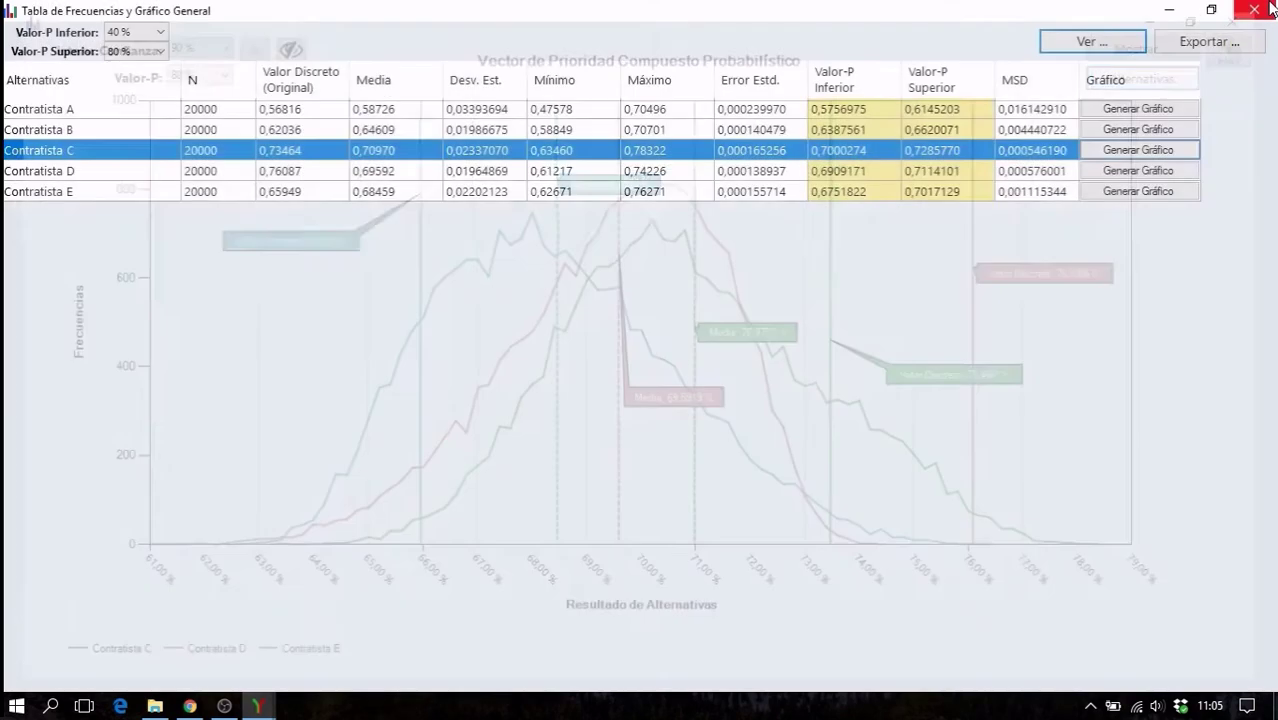
Open the Comparación de Valores Discretos y Valores-P and sort its bars by Mayor a Menor.
{"action": "left_click", "coordinate": [1128, 45]}
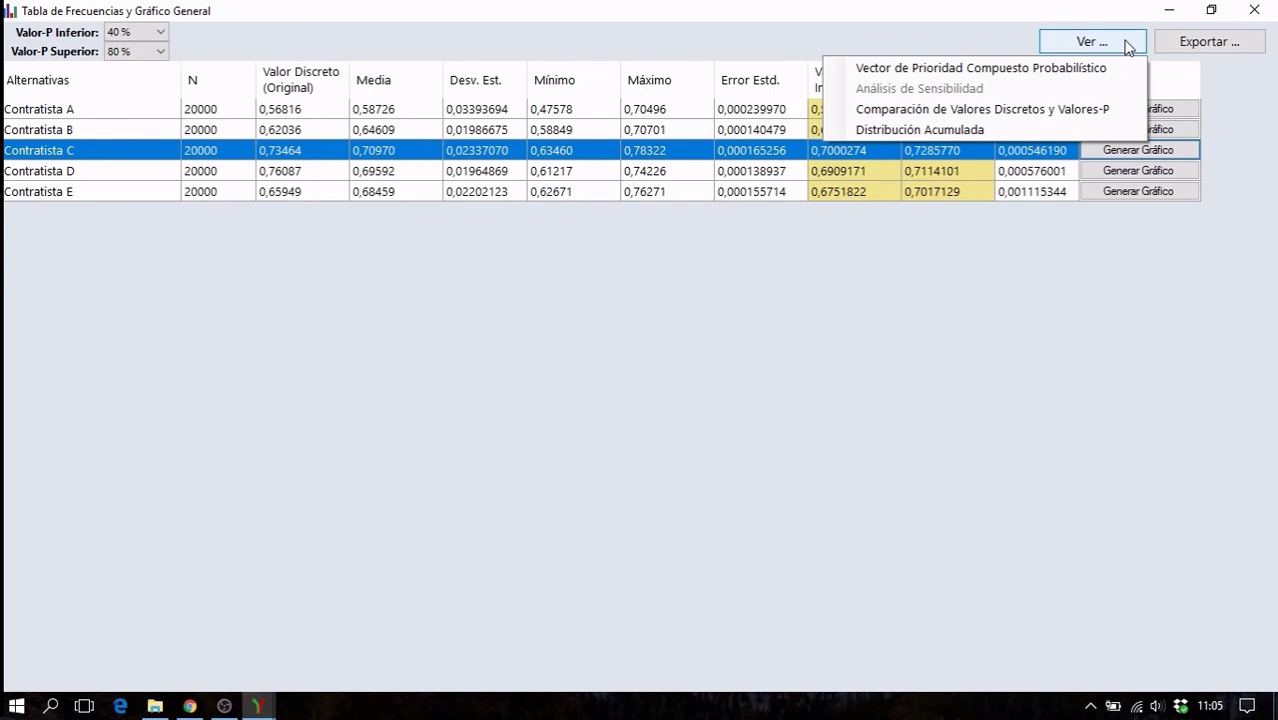
{"action": "left_click", "coordinate": [1101, 117]}
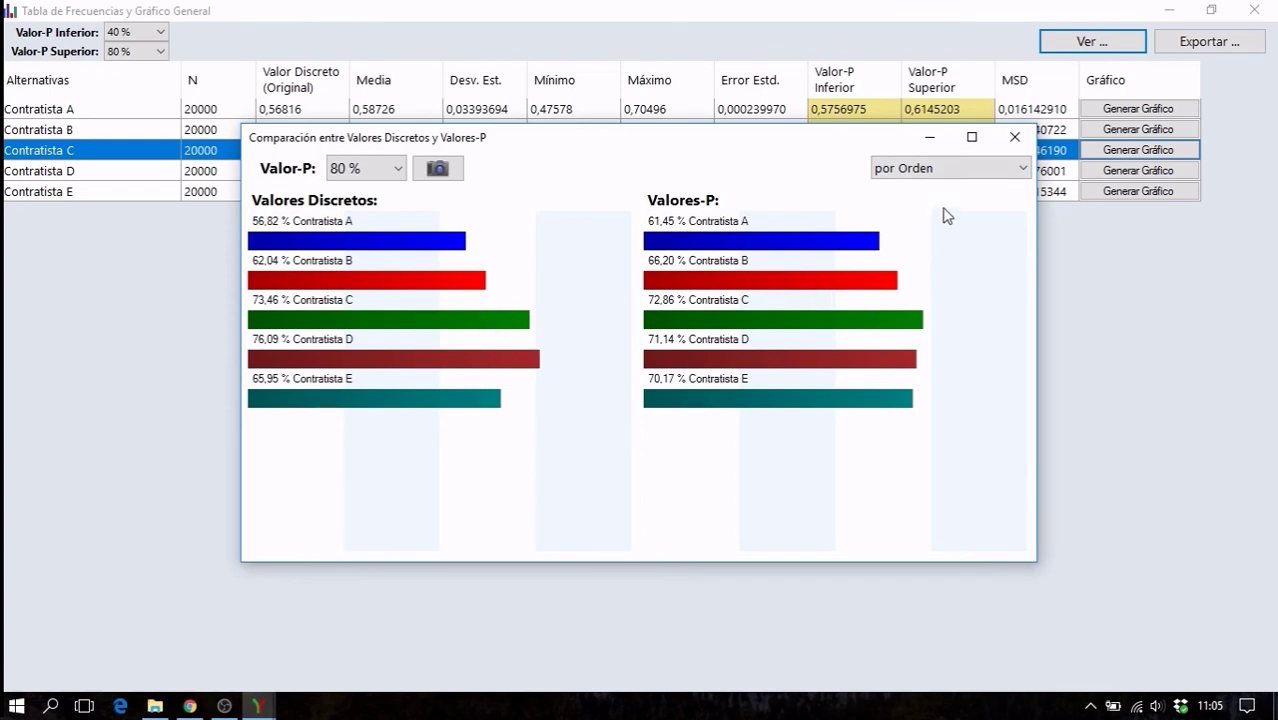
{"action": "left_click", "coordinate": [936, 172]}
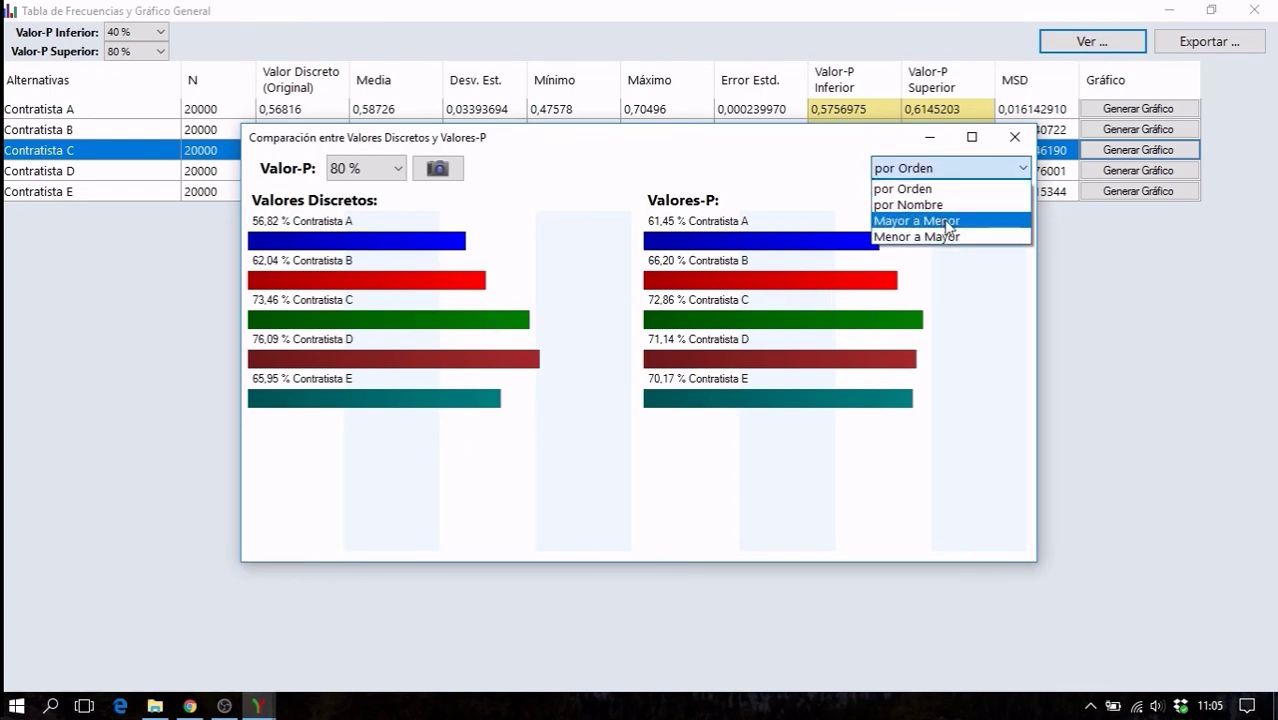
{"action": "left_click", "coordinate": [946, 228]}
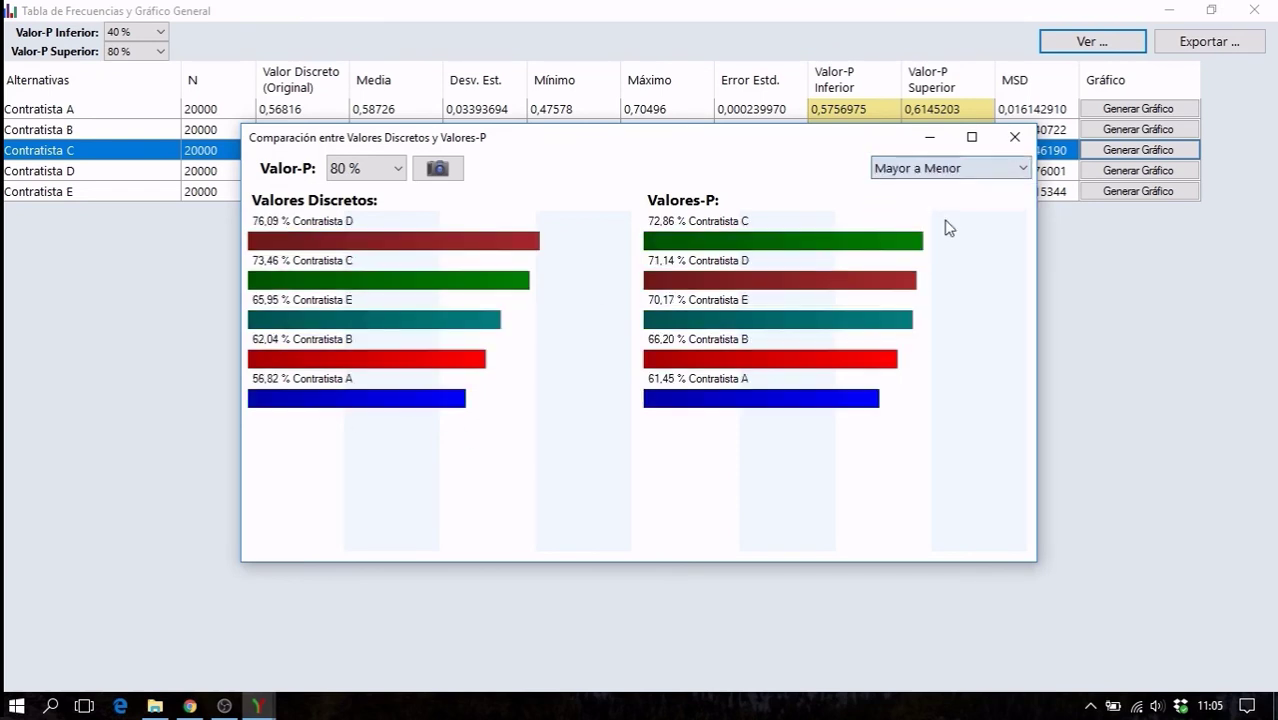
Set the comparison's Valor-P to 90 %, compare the two contractor rankings, and close the comparison.
{"action": "left_click", "coordinate": [366, 170]}
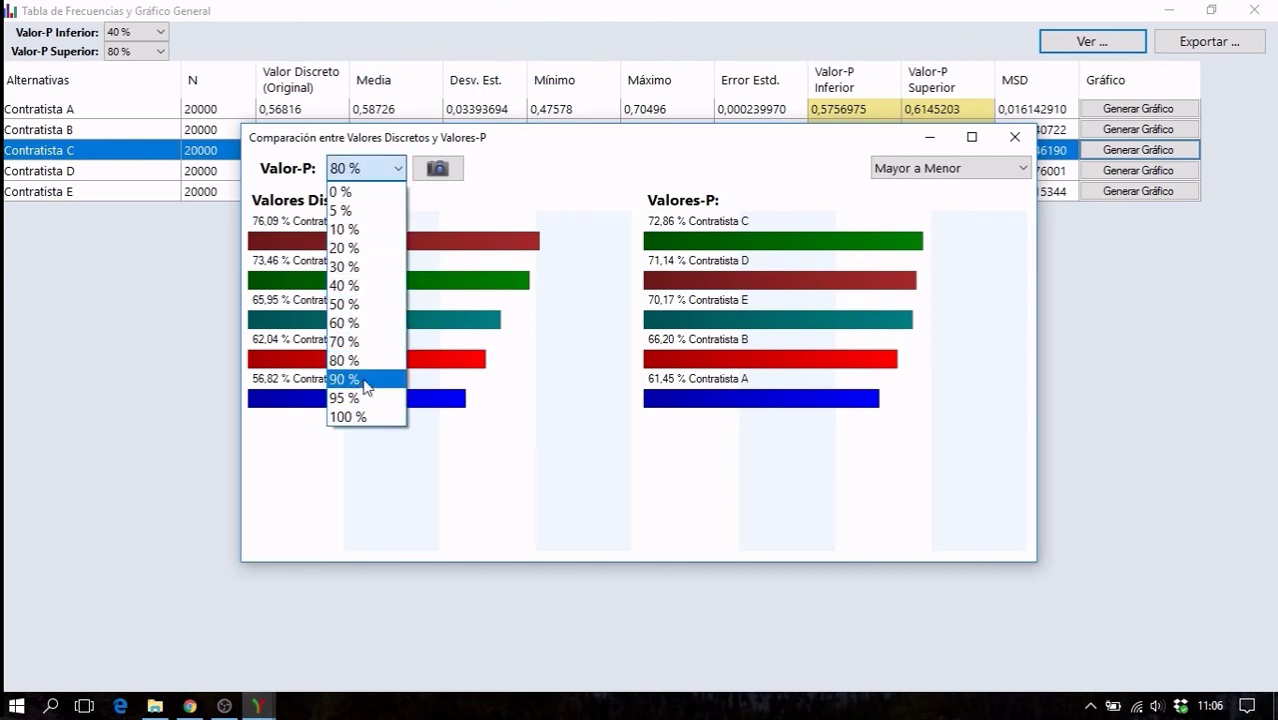
{"action": "left_click", "coordinate": [366, 381]}
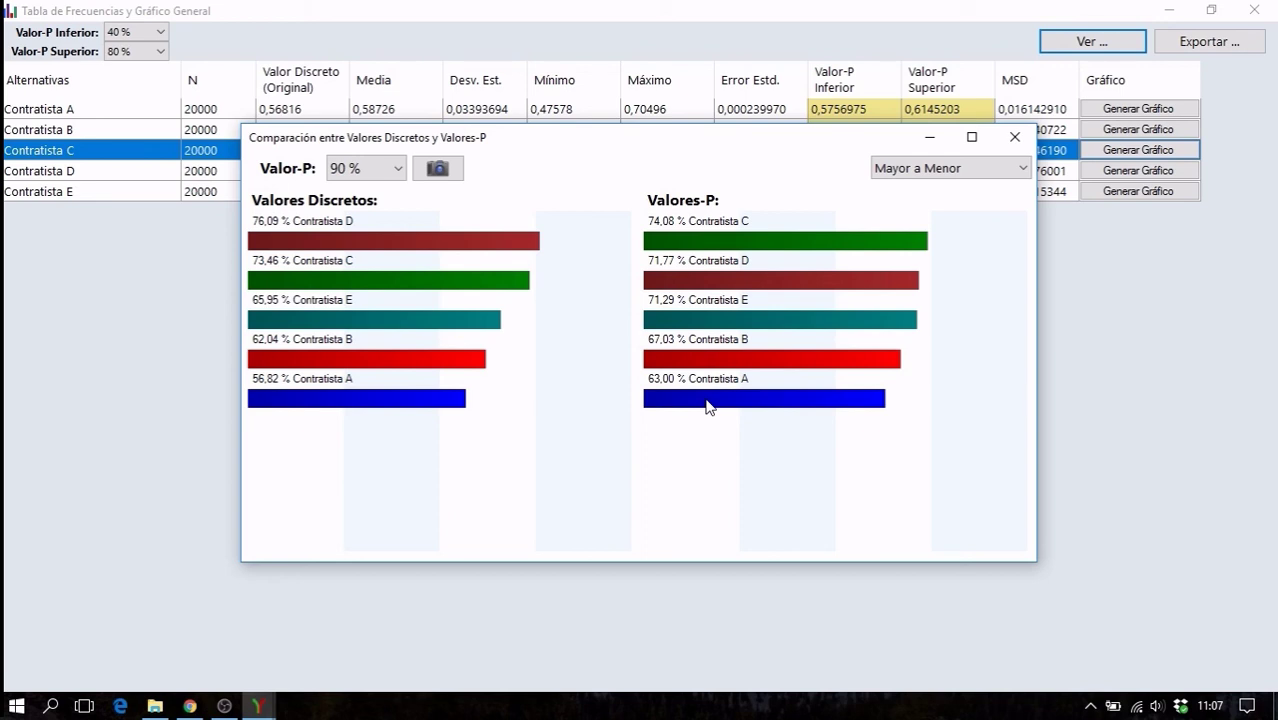
{"action": "left_click", "coordinate": [1014, 137]}
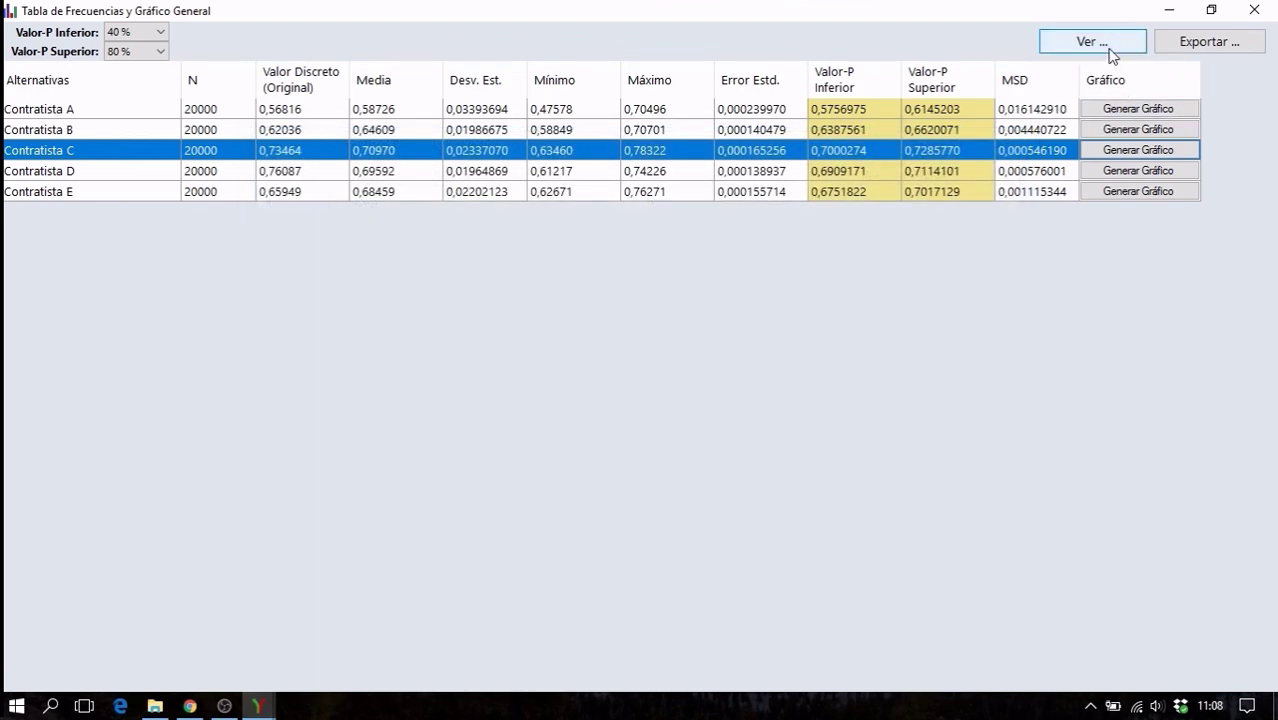
Open the Distribución Acumulada chart and use its vertical cursor to examine where Contratista D's and E's curves cross, closing it when done.
{"action": "left_click", "coordinate": [1108, 50]}
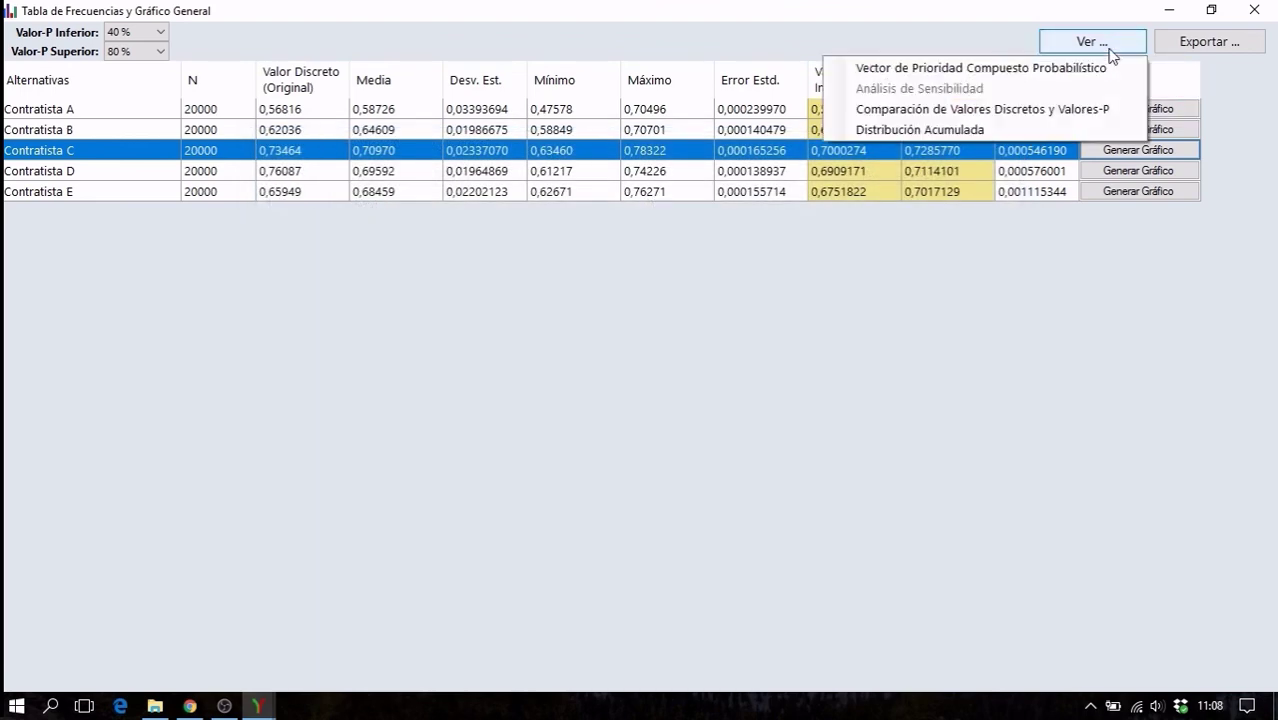
{"action": "left_click", "coordinate": [1013, 130]}
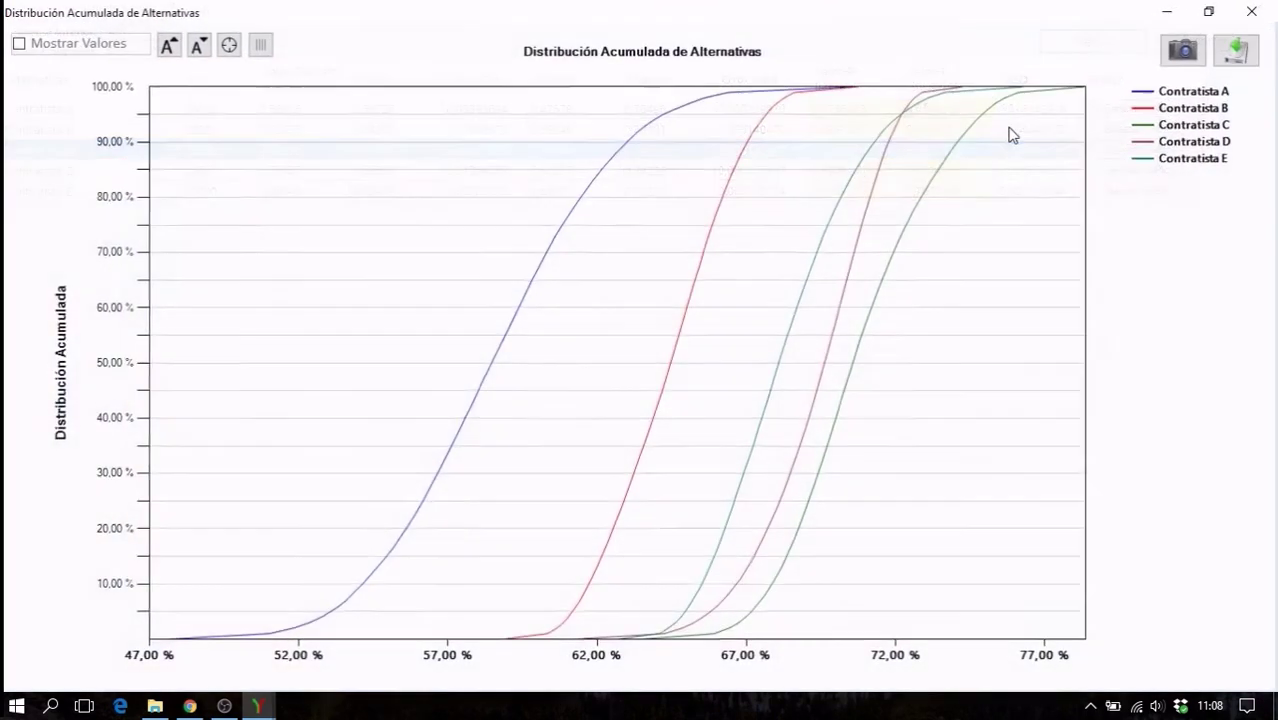
{"action": "left_click", "coordinate": [227, 44]}
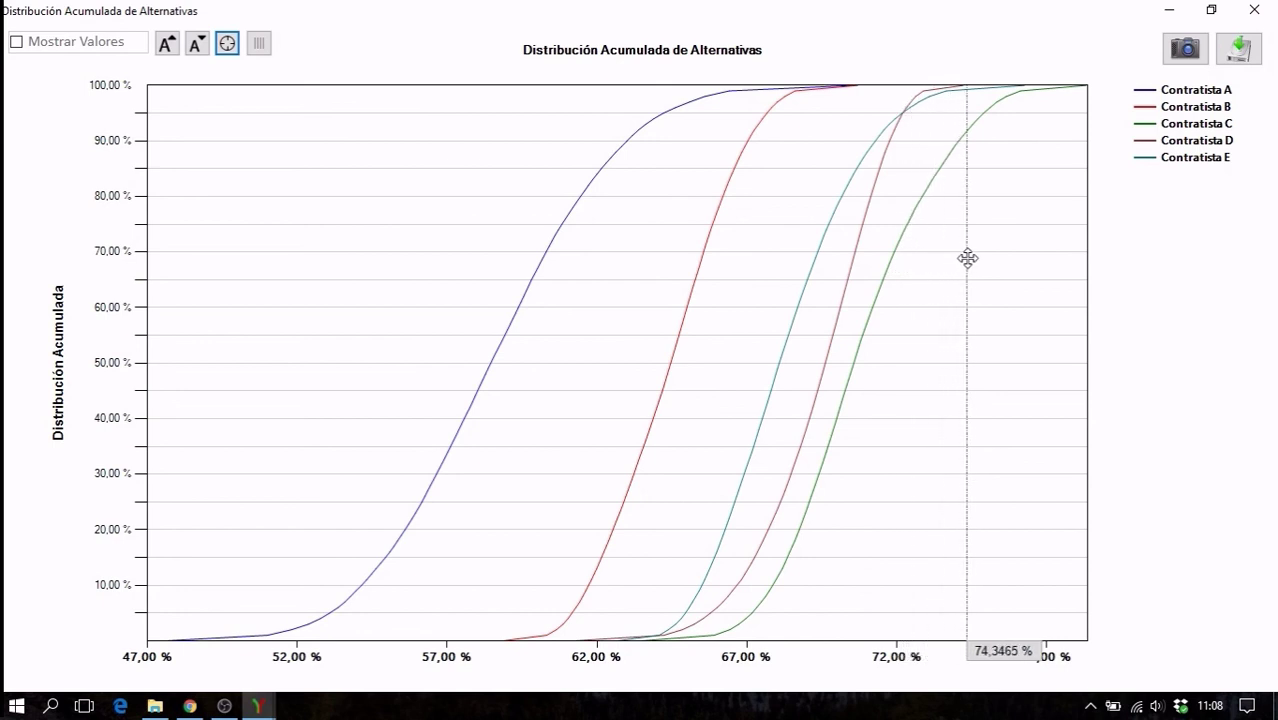
{"action": "left_click", "coordinate": [1006, 252]}
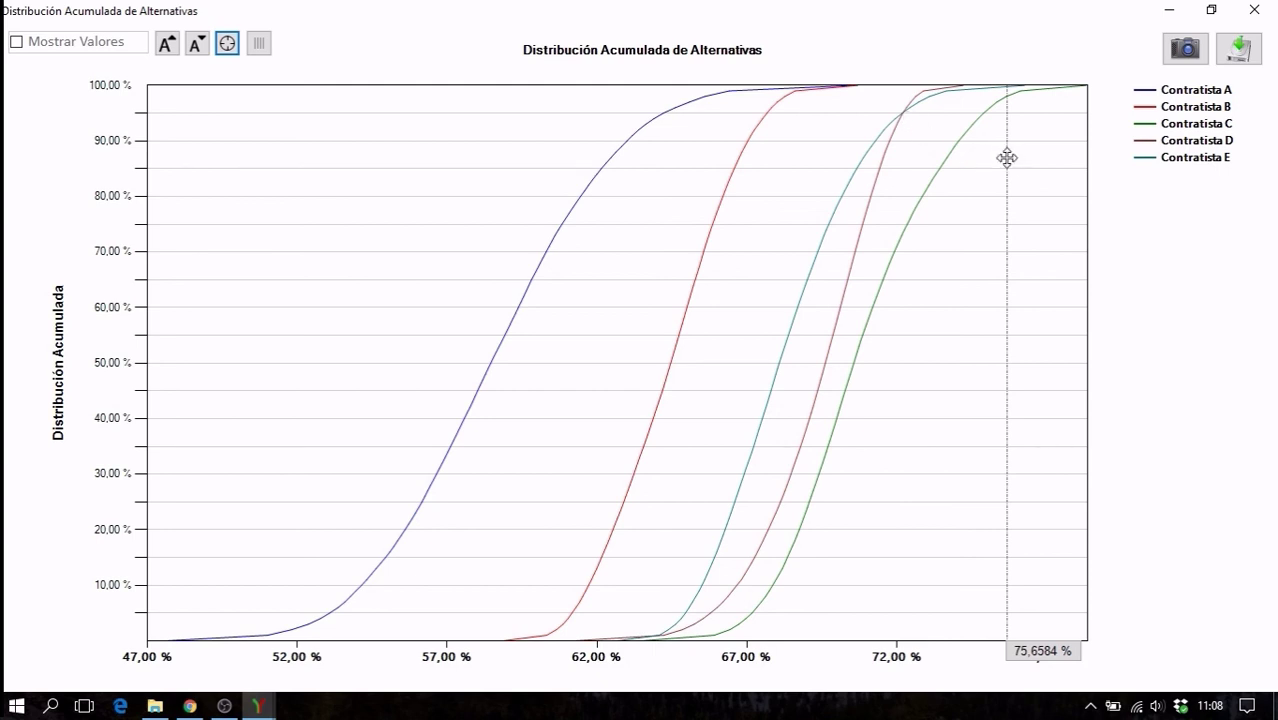
{"action": "left_click_drag", "start_coordinate": [1006, 158], "coordinate": [903, 173]}
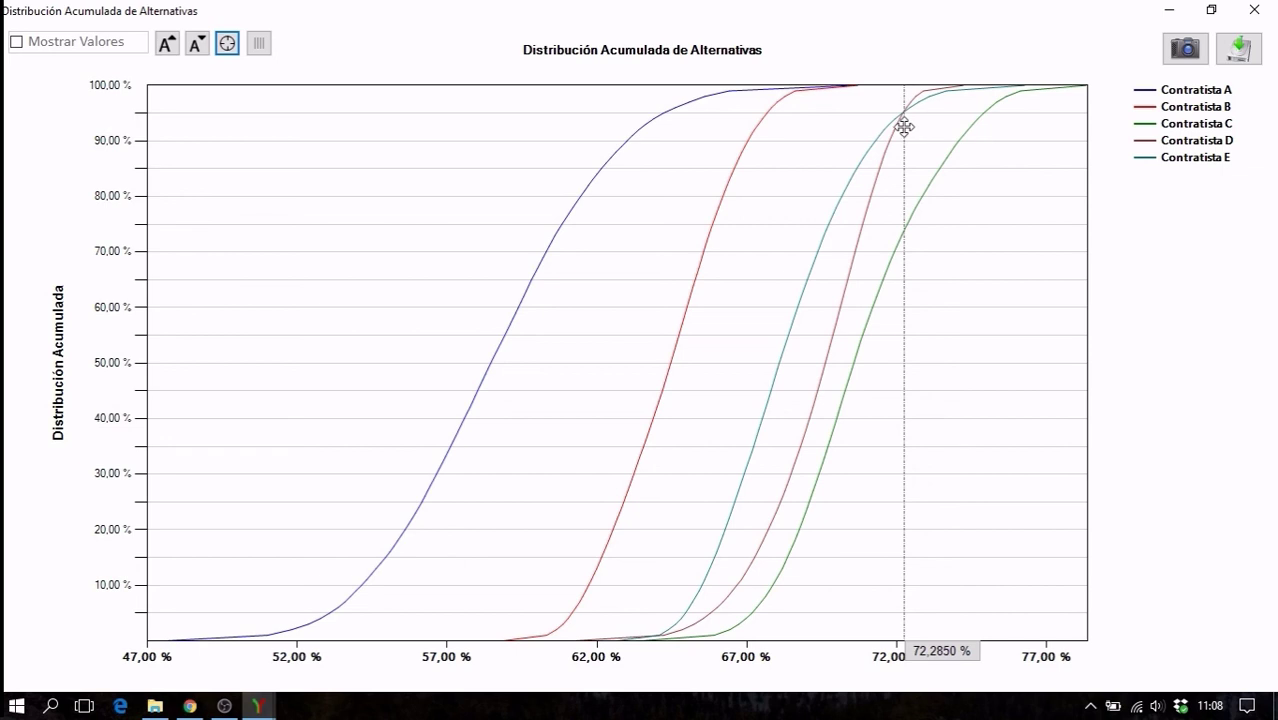
{"action": "mouse_move", "coordinate": [904, 127]}
{"action": "left_mouse_down"}
{"action": "mouse_move", "coordinate": [919, 126]}
{"action": "mouse_move", "coordinate": [905, 132]}
{"action": "left_mouse_up"}
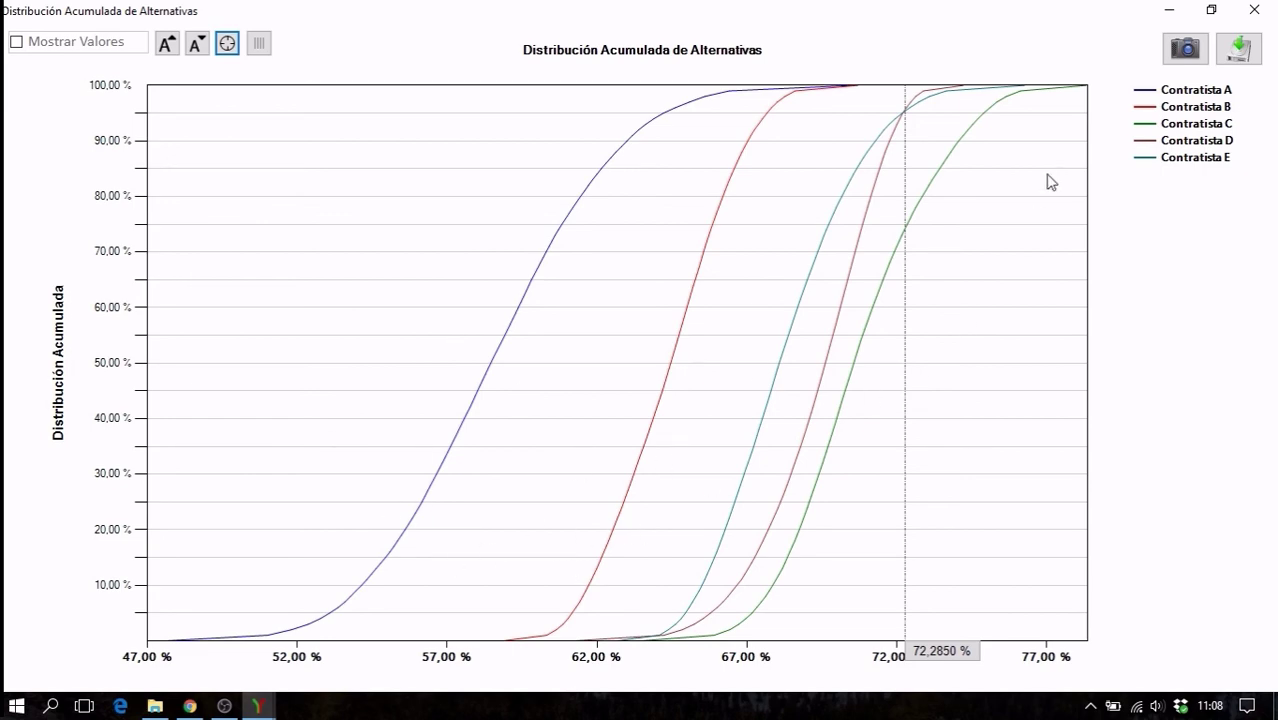
{"action": "left_click", "coordinate": [1252, 12]}
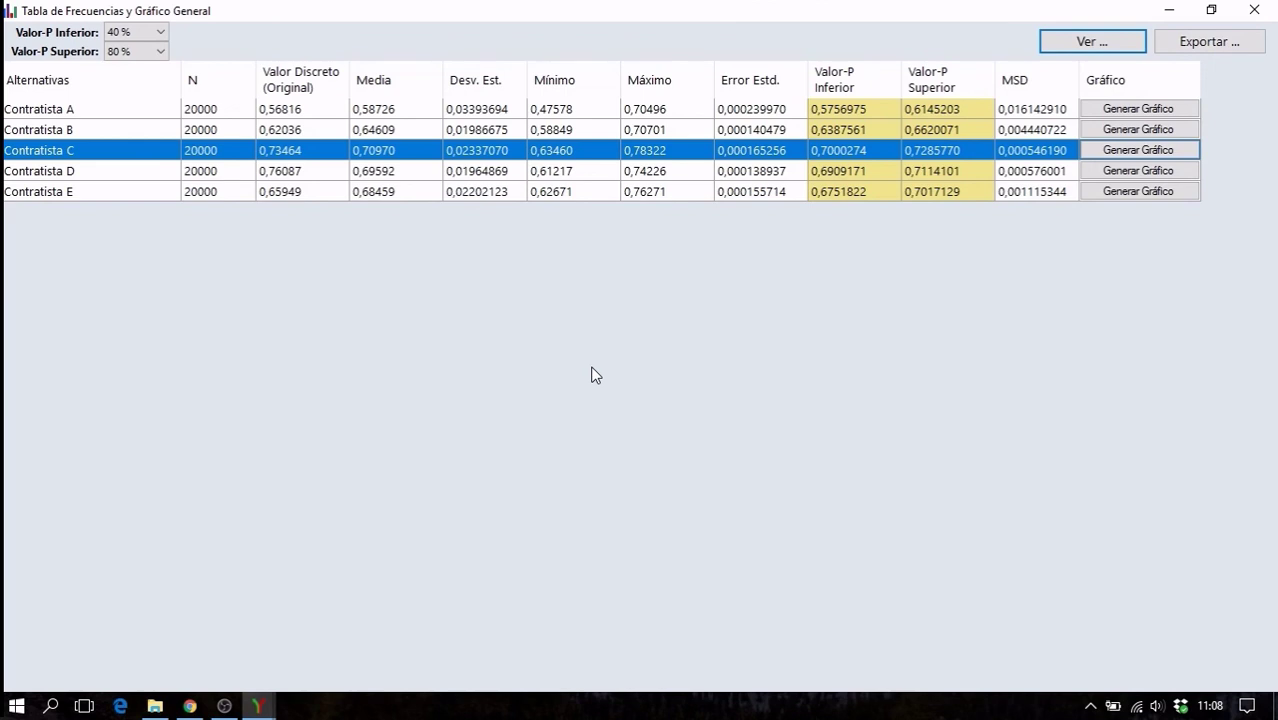